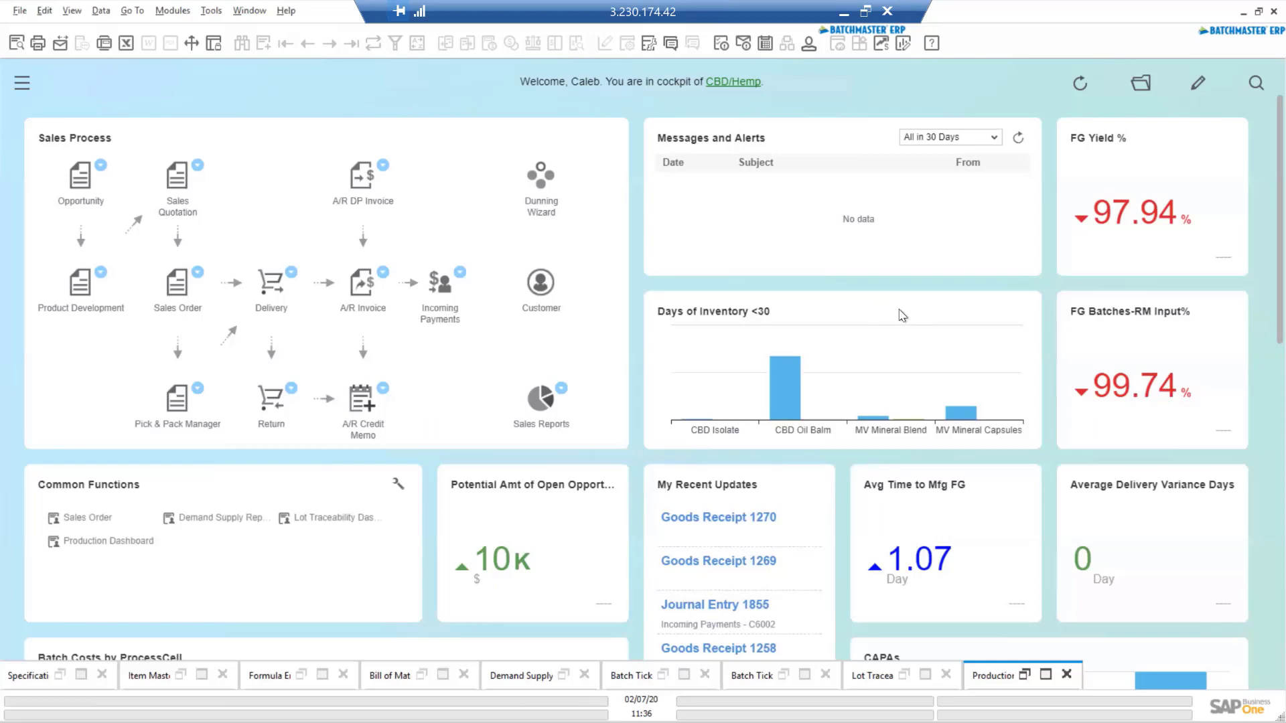
# Look over the CBD/Hemp cockpit and open the Extraction cockpit template
pyautogui.scroll(-5, 1048, 359)
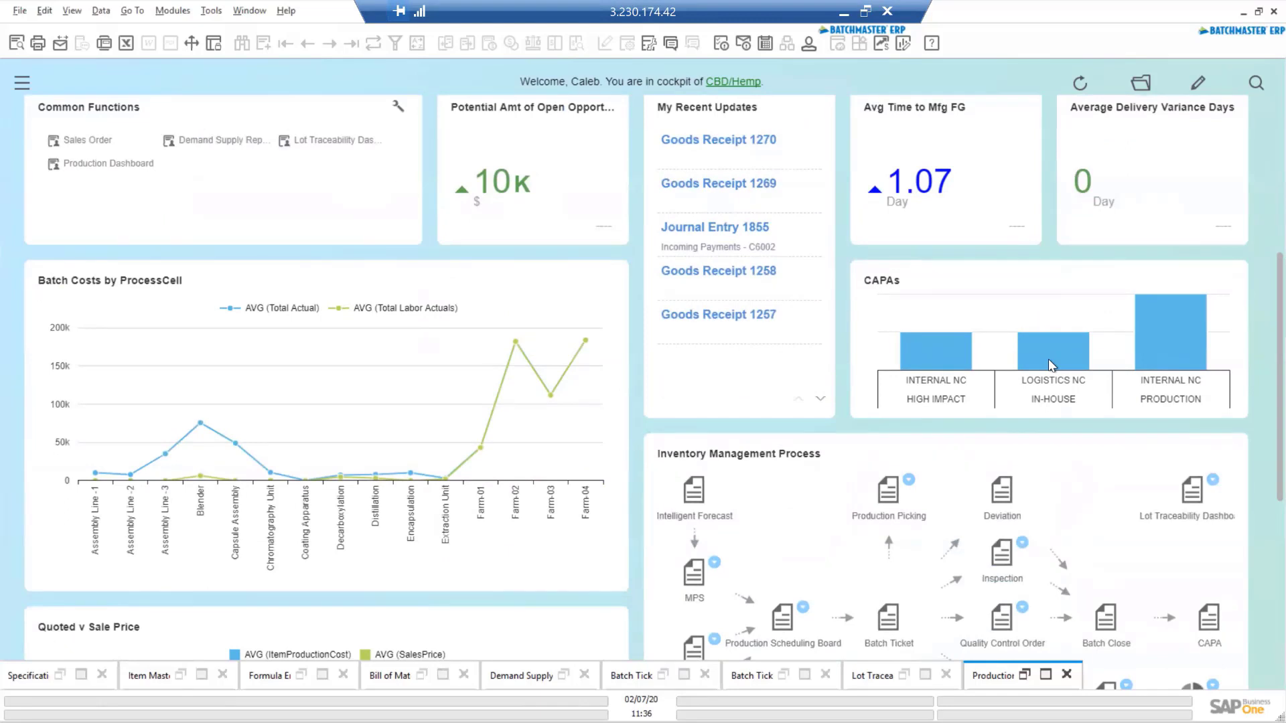
pyautogui.scroll(5, 1050, 361)
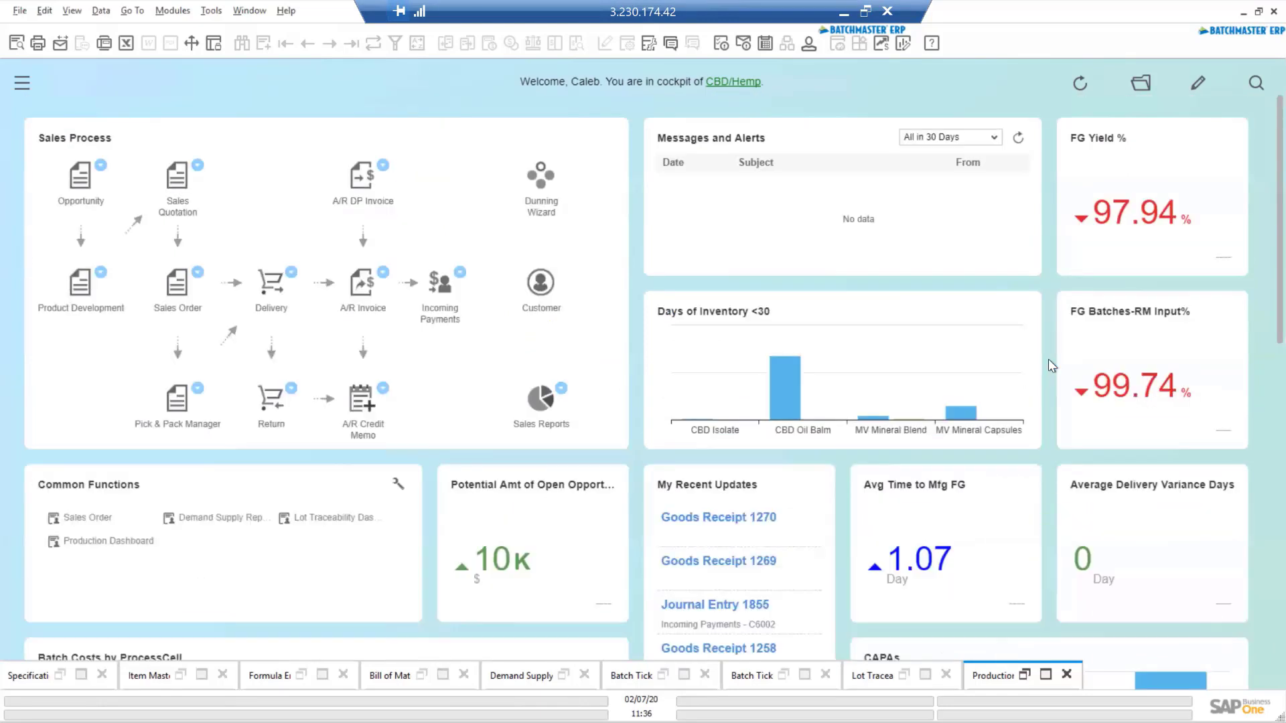
pyautogui.click(1147, 87)
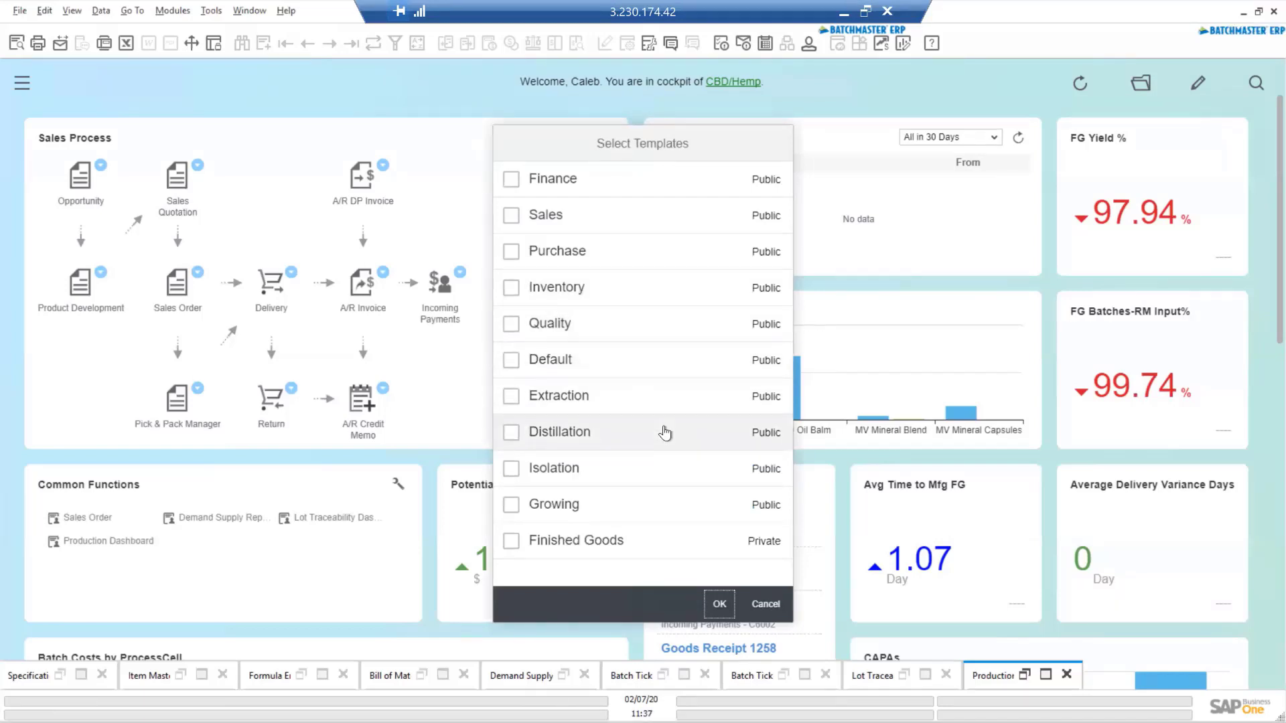
pyautogui.click(639, 405)
pyautogui.click(715, 602)
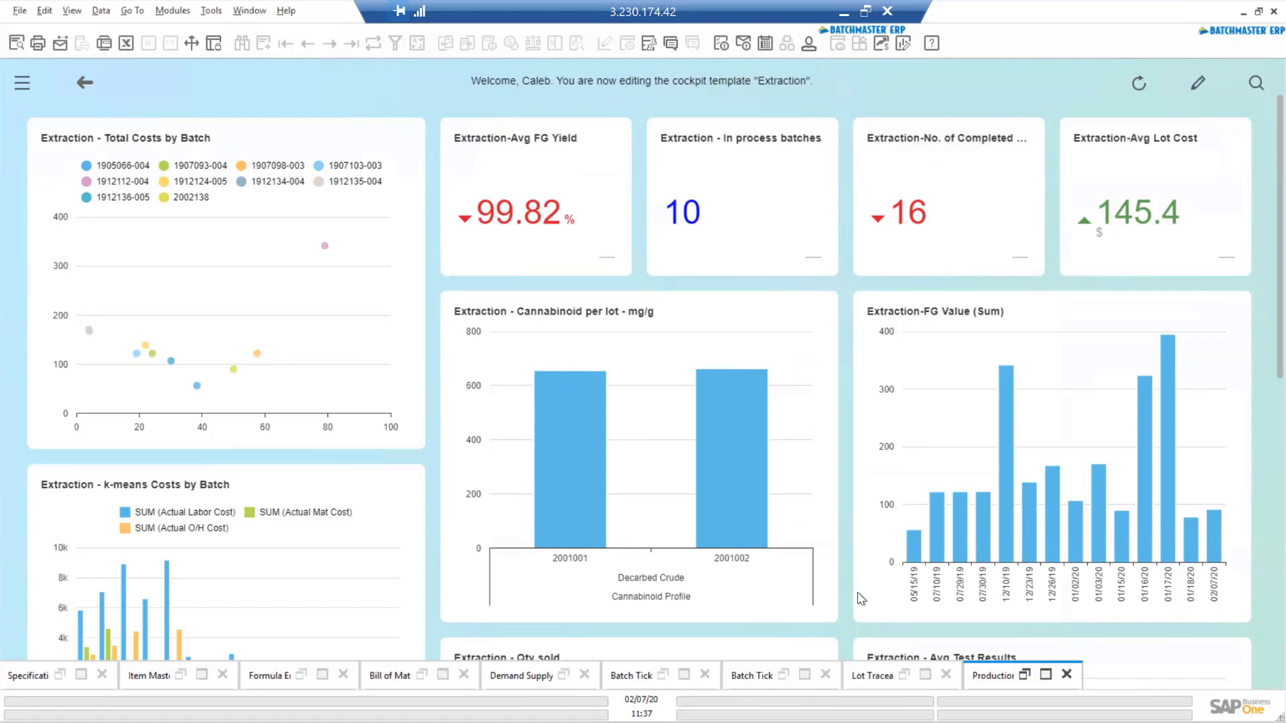
# Review the Extraction template's cost, quality, sales and yield charts, and return to the main cockpit
pyautogui.scroll(-5, 861, 599)
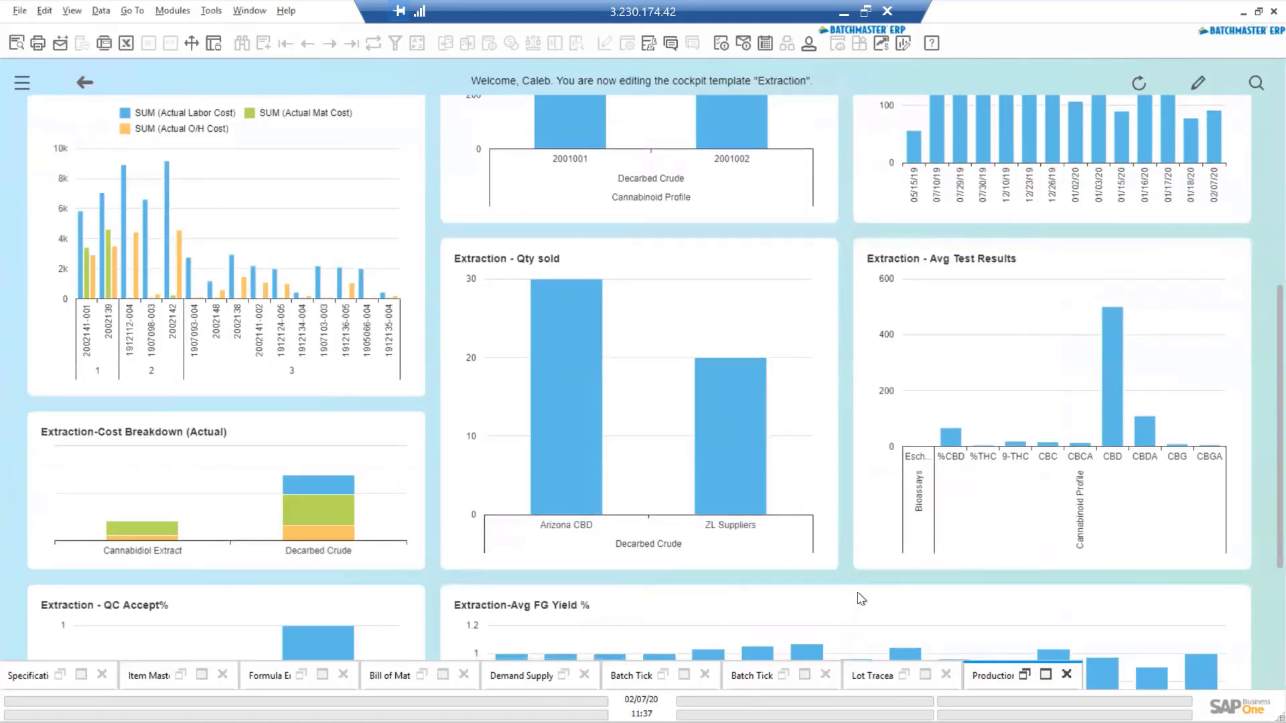
pyautogui.scroll(-3, 862, 599)
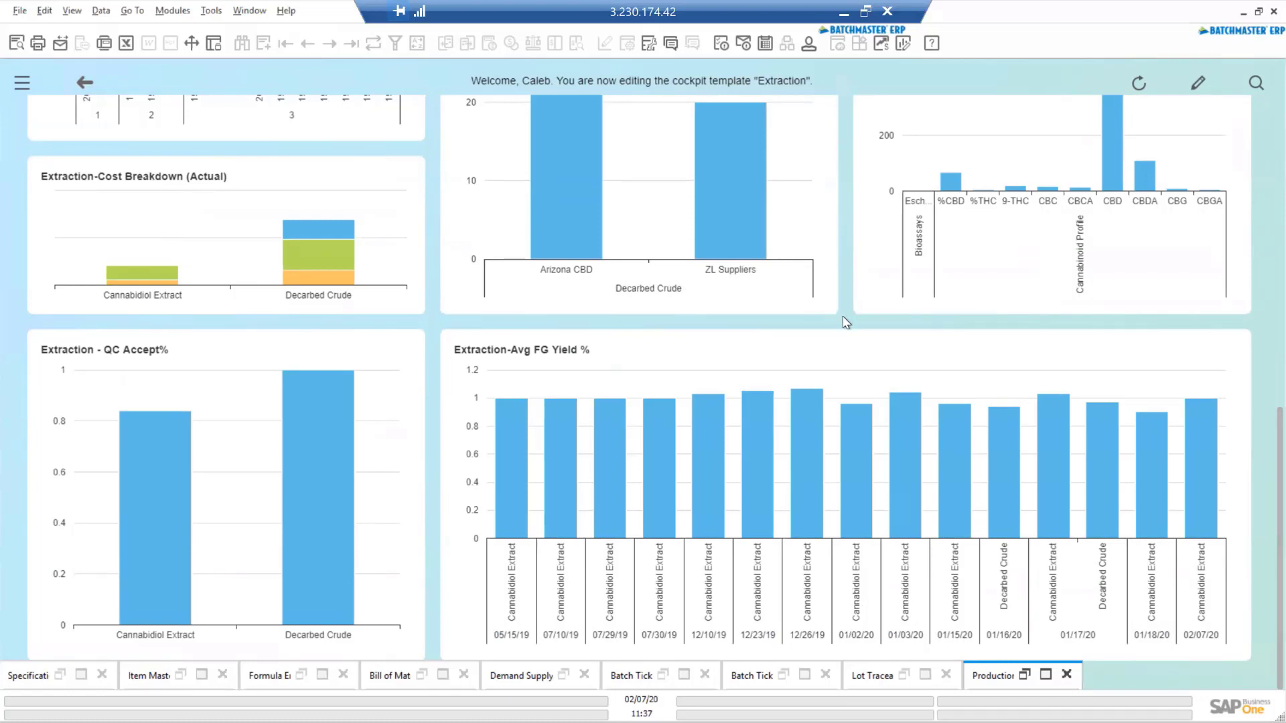
pyautogui.scroll(7, 846, 322)
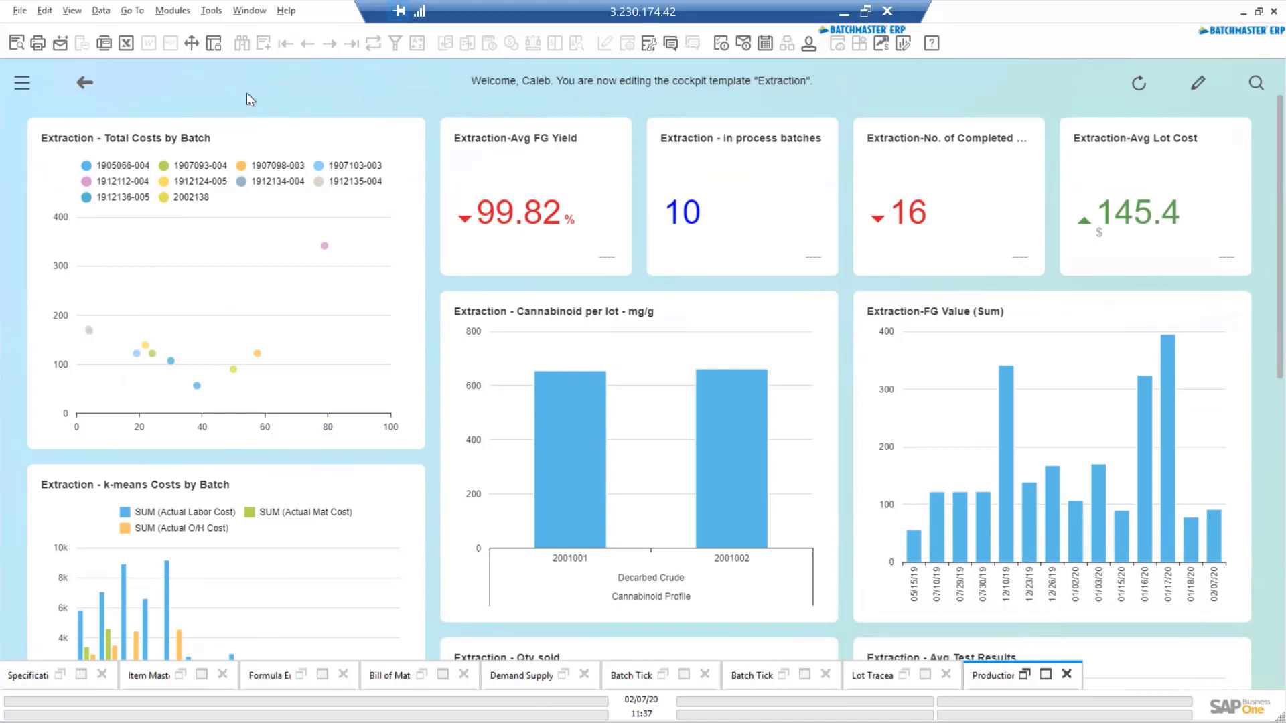
pyautogui.click(85, 83)
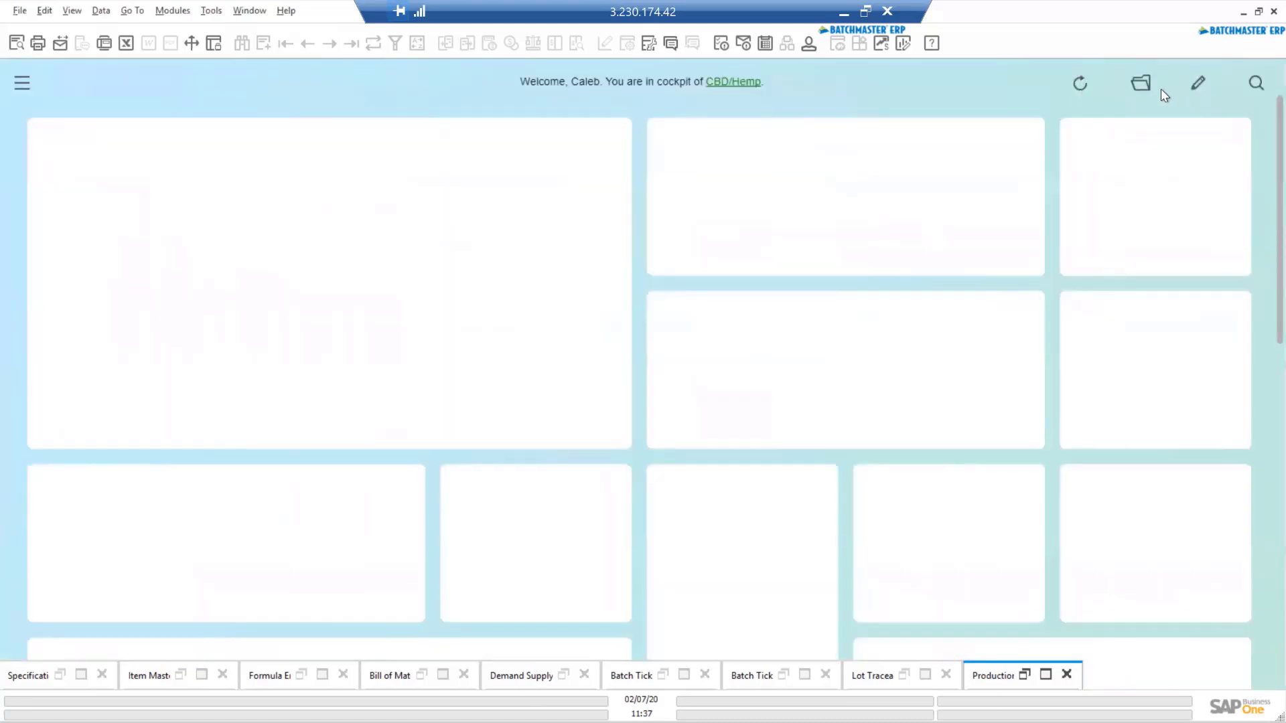
# Open the Distillation cockpit template to view its dashboard, and return to the main cockpit
pyautogui.click(1141, 84)
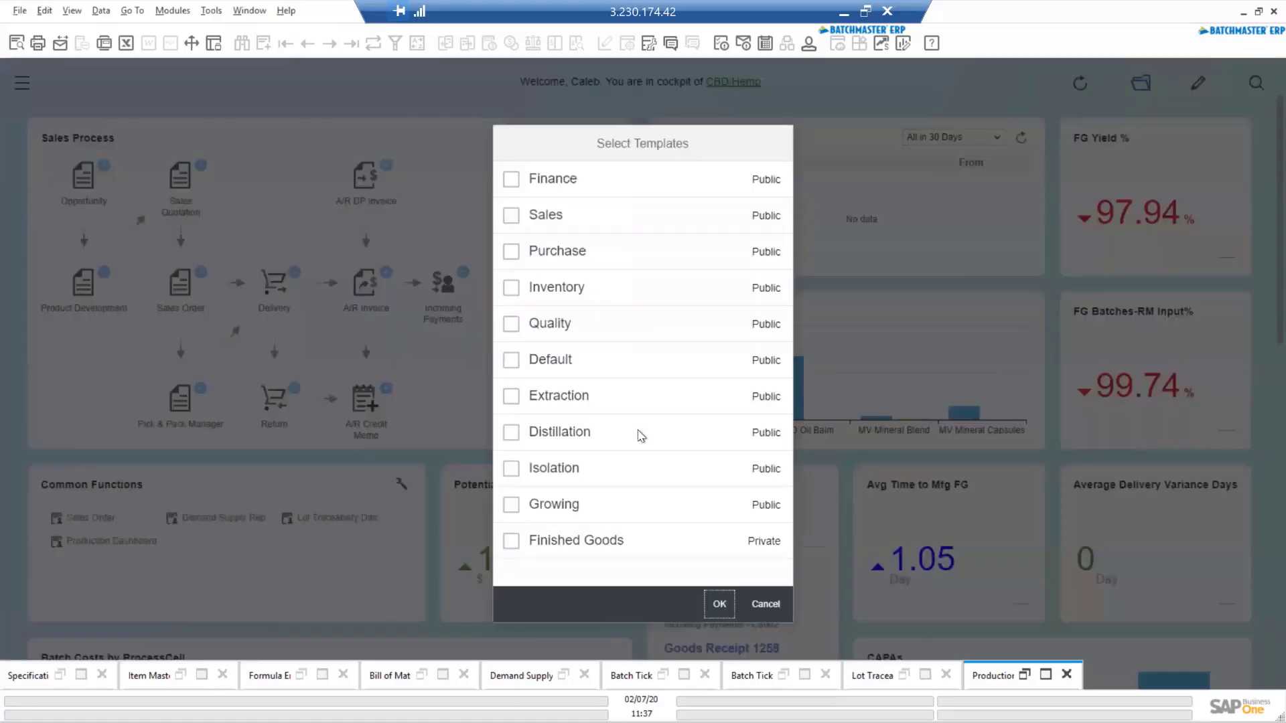
pyautogui.click(648, 432)
pyautogui.click(720, 604)
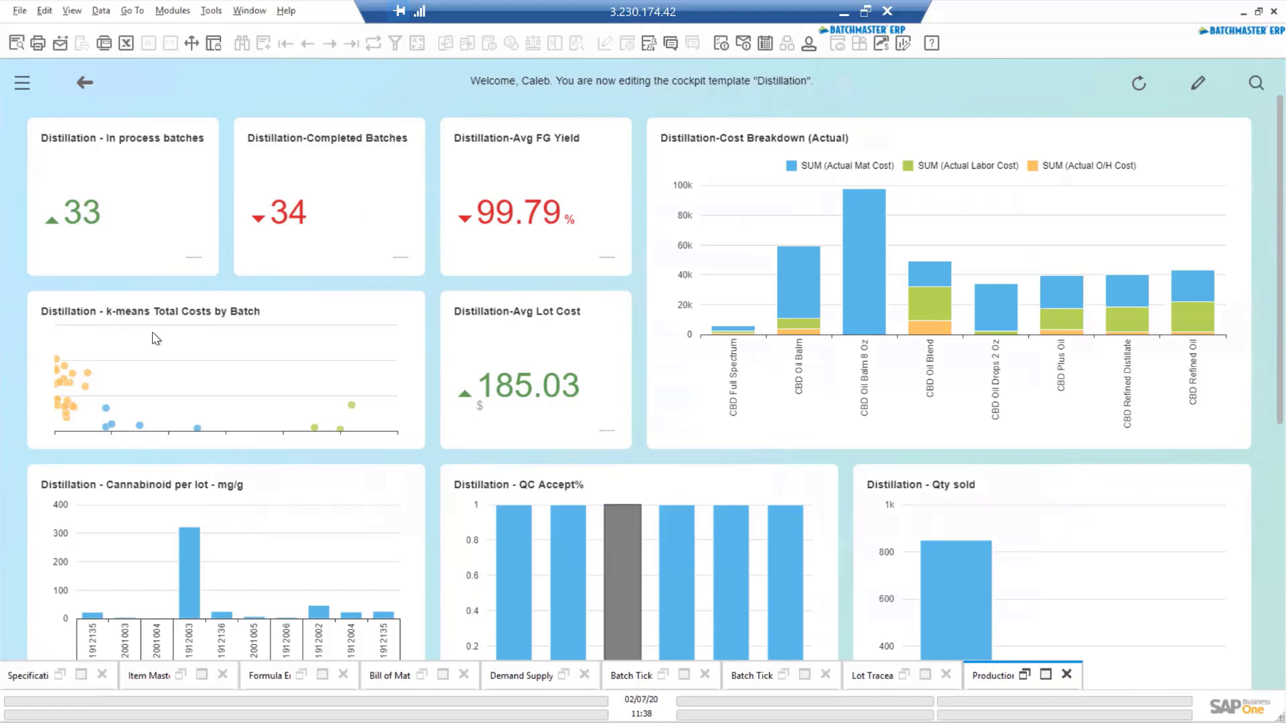
pyautogui.click(85, 99)
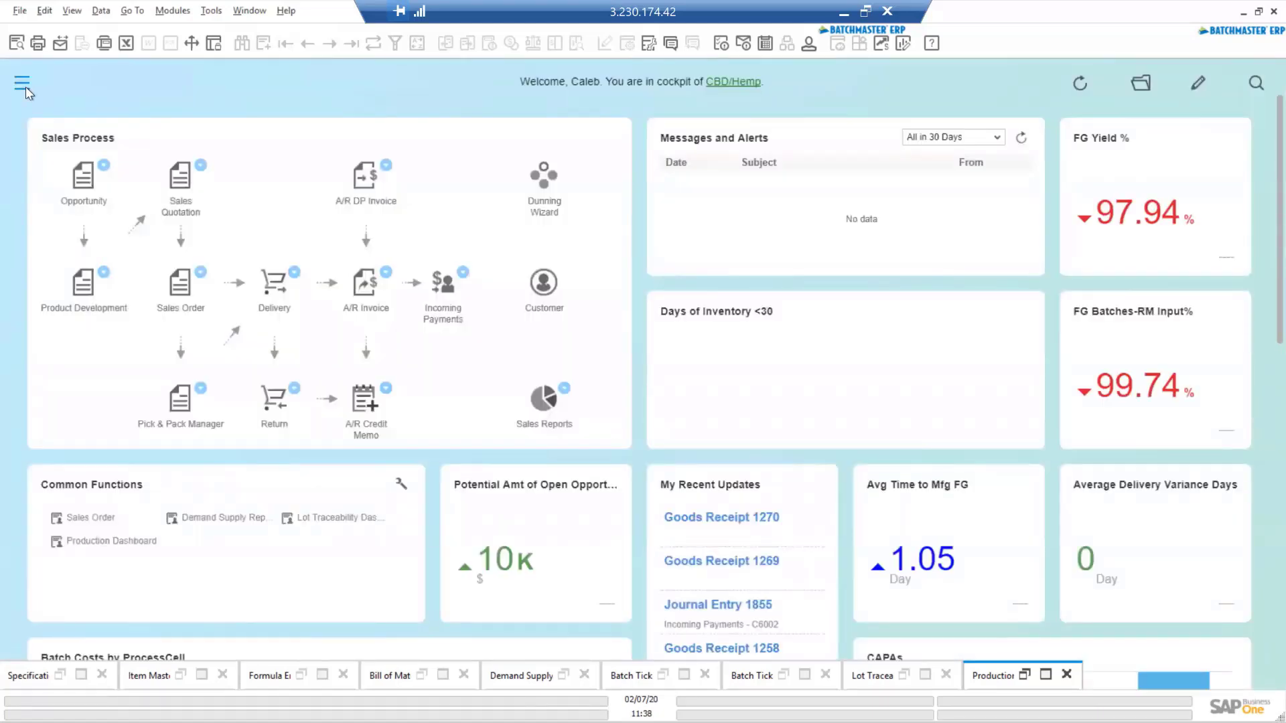
# Show the module menu and try looking up "sales o" in it, clearing the lookup again
pyautogui.click(24, 85)
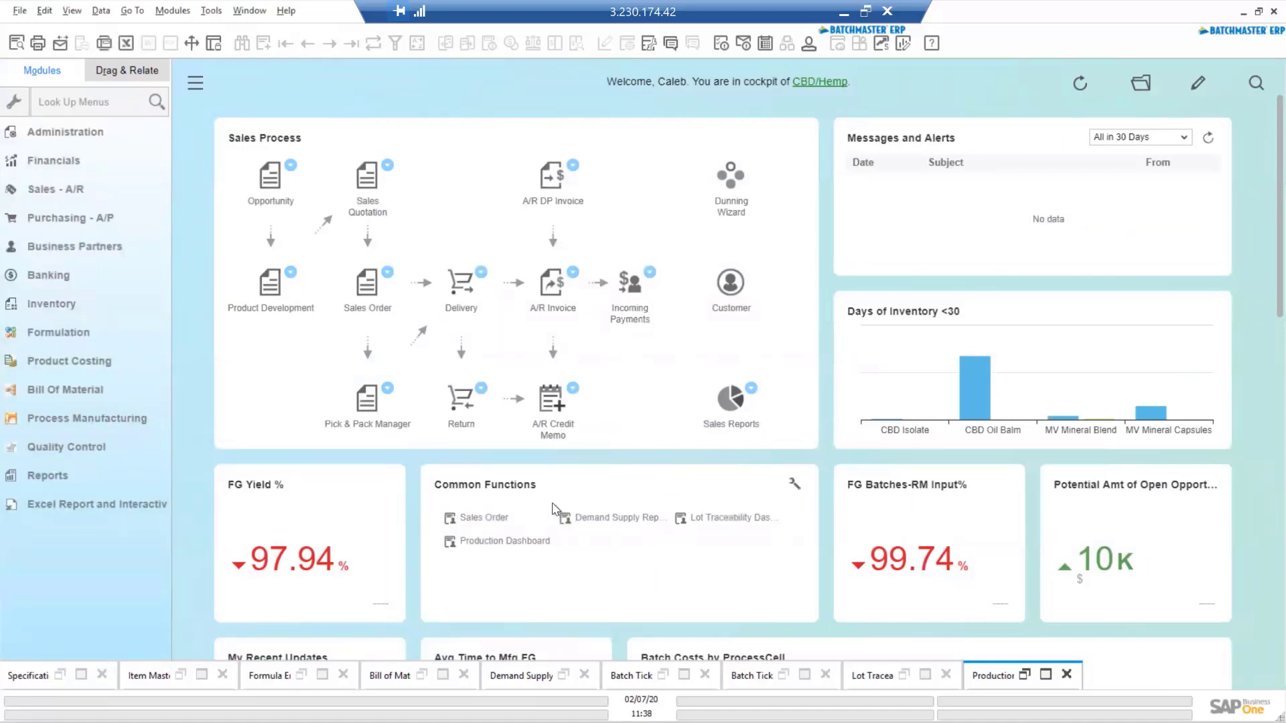
pyautogui.click(85, 103)
pyautogui.write('sales o')
pyautogui.press('BackSpace')
pyautogui.press('BackSpace')
pyautogui.press('BackSpace')
pyautogui.press('BackSpace')
pyautogui.press('BackSpace')
pyautogui.press('BackSpace')
pyautogui.press('BackSpace')
pyautogui.click(107, 138)
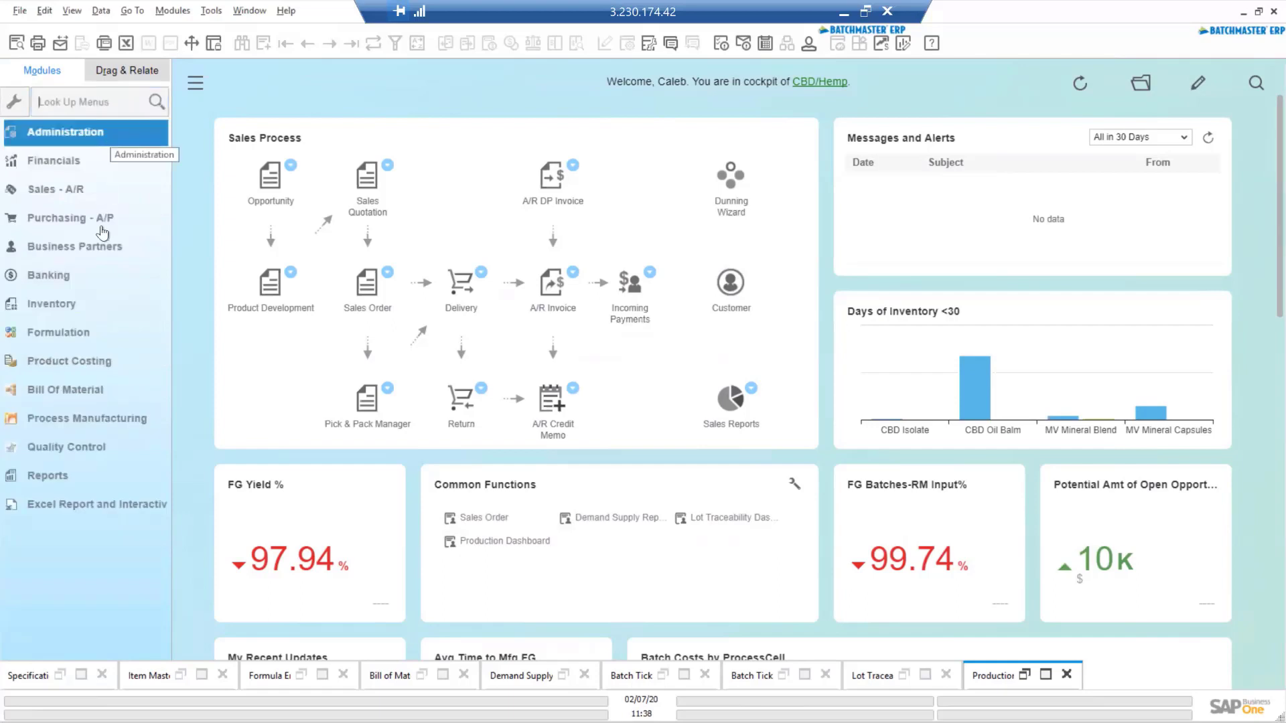
pyautogui.click(112, 478)
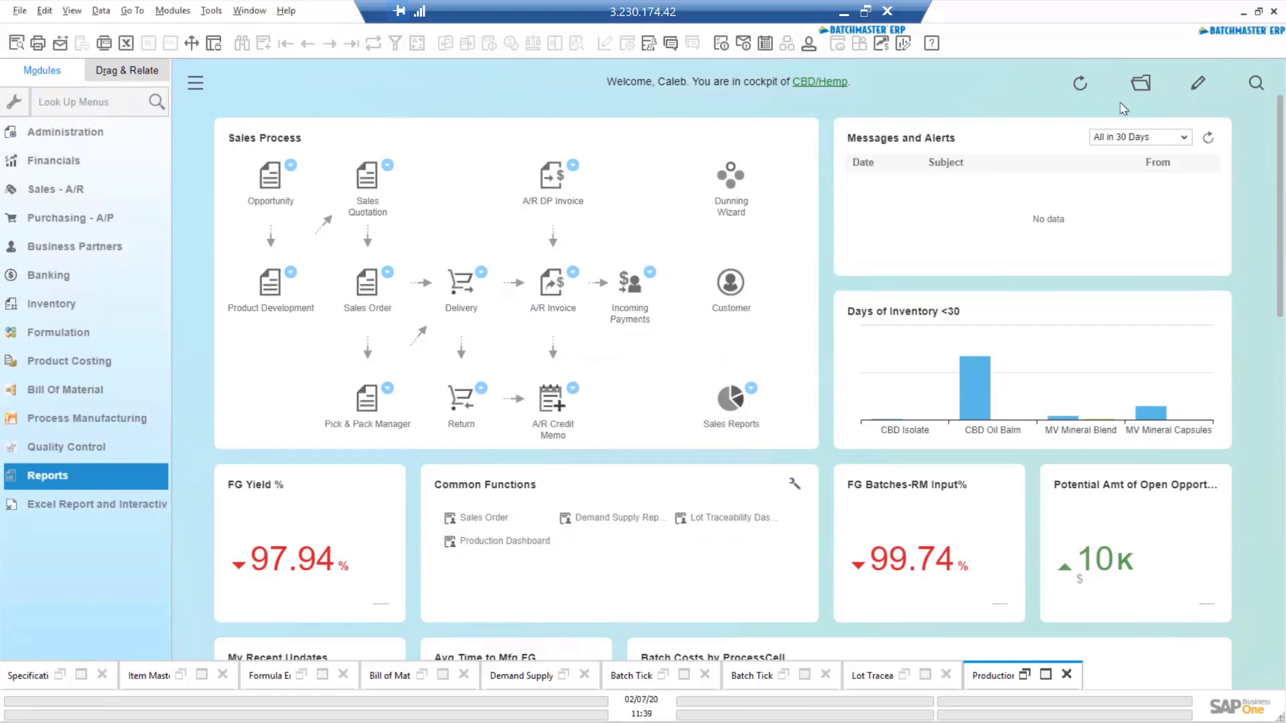
# Search the company data for "500"
pyautogui.click(1256, 83)
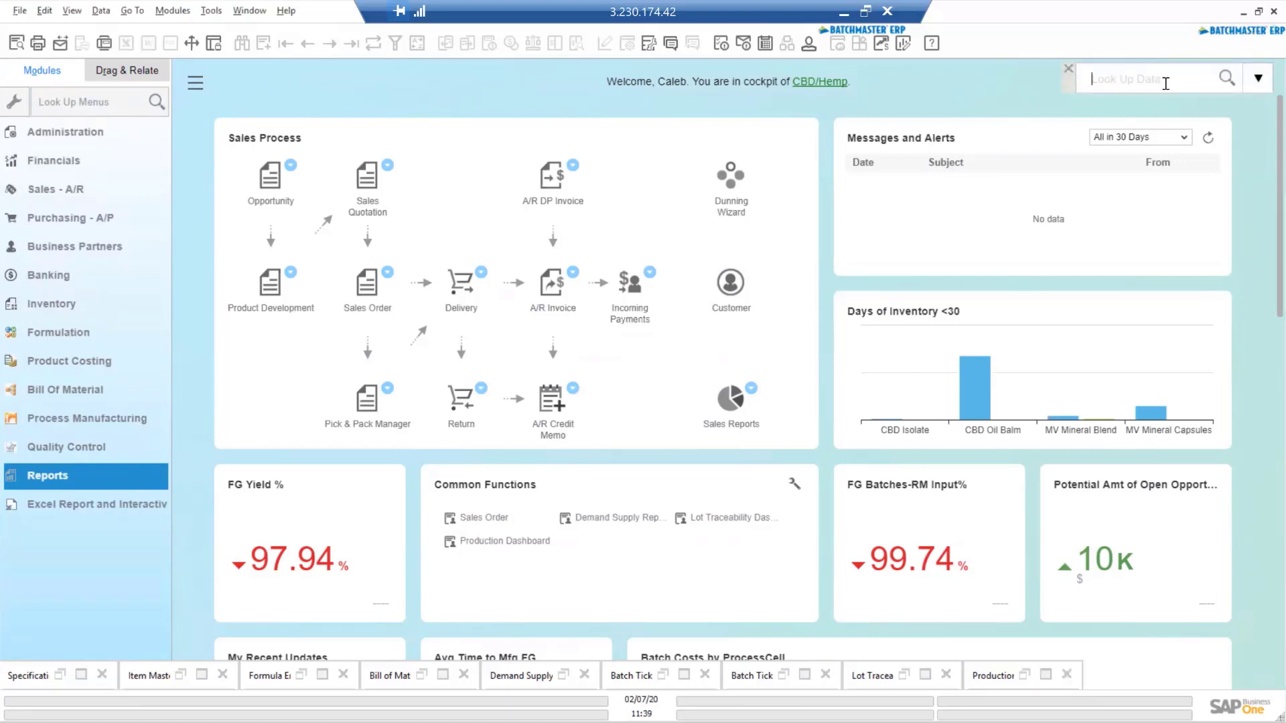
pyautogui.write('100')
pyautogui.press('BackSpace')
pyautogui.press('BackSpace')
pyautogui.press('BackSpace')
pyautogui.write('500')
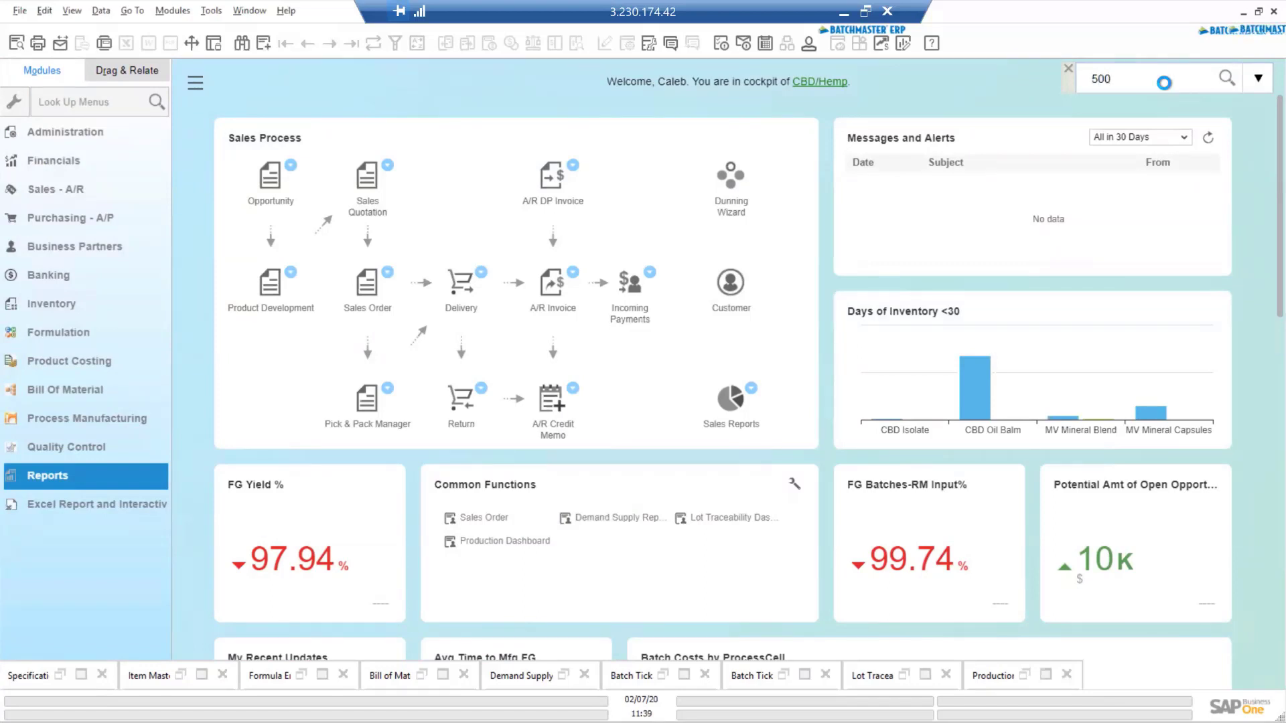
pyautogui.press('Return')
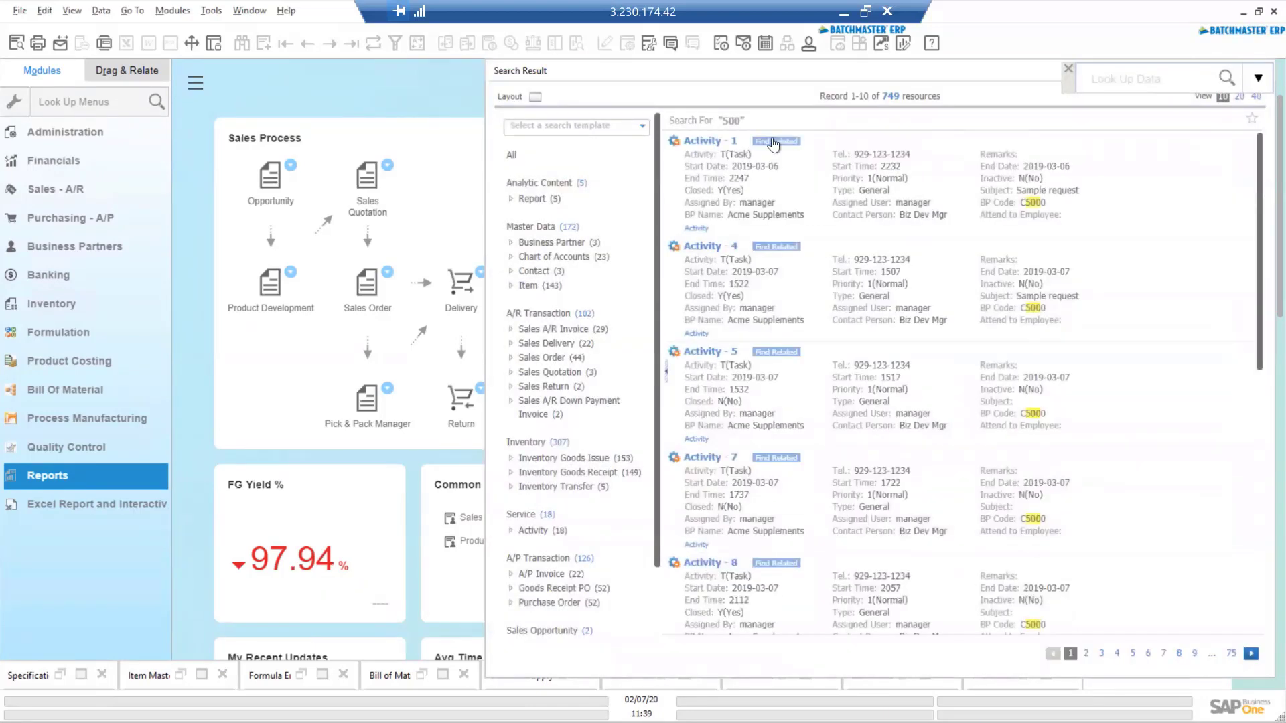
# Narrow the search results to business partners and open the Acme Supplements master data record
pyautogui.click(600, 247)
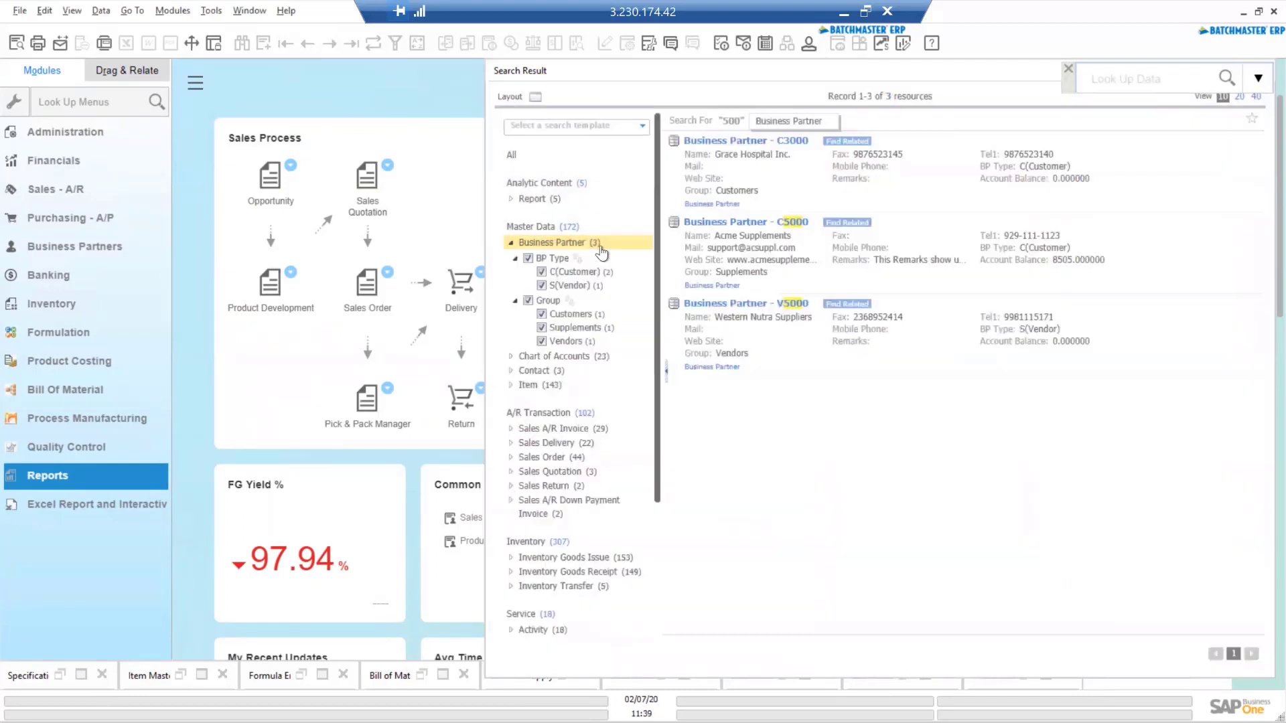
pyautogui.click(755, 222)
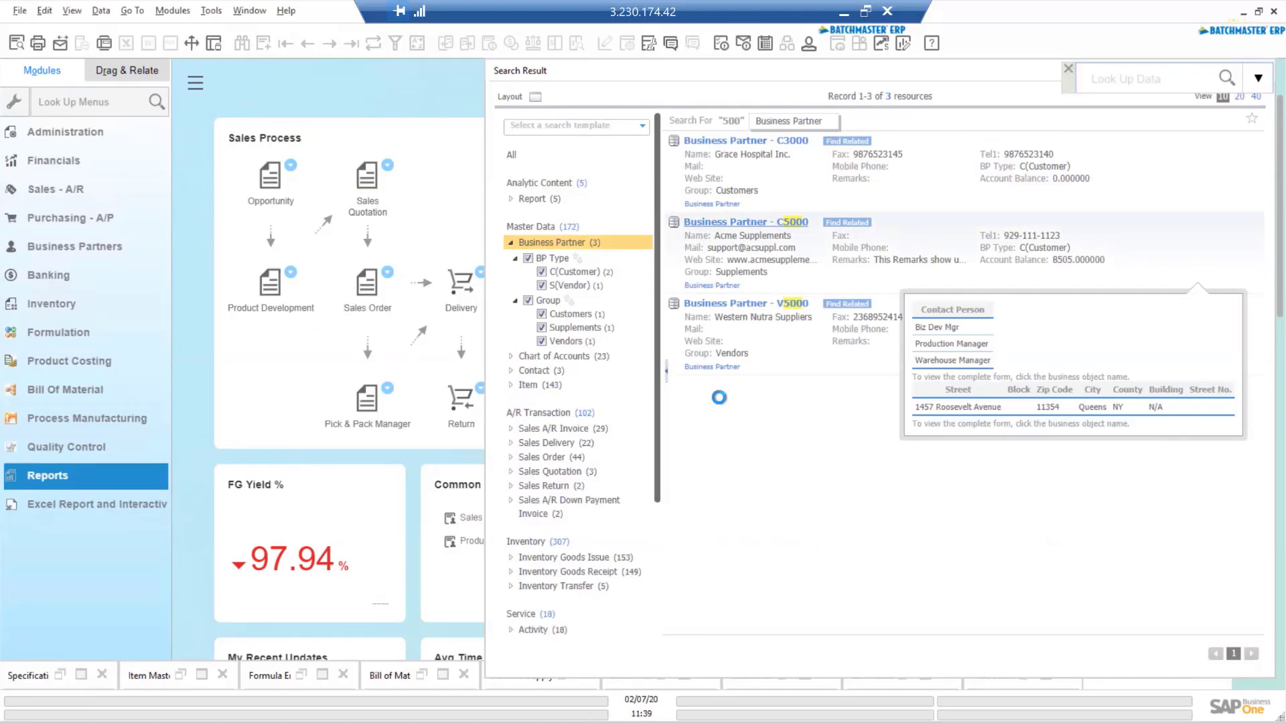
pyautogui.click(544, 387)
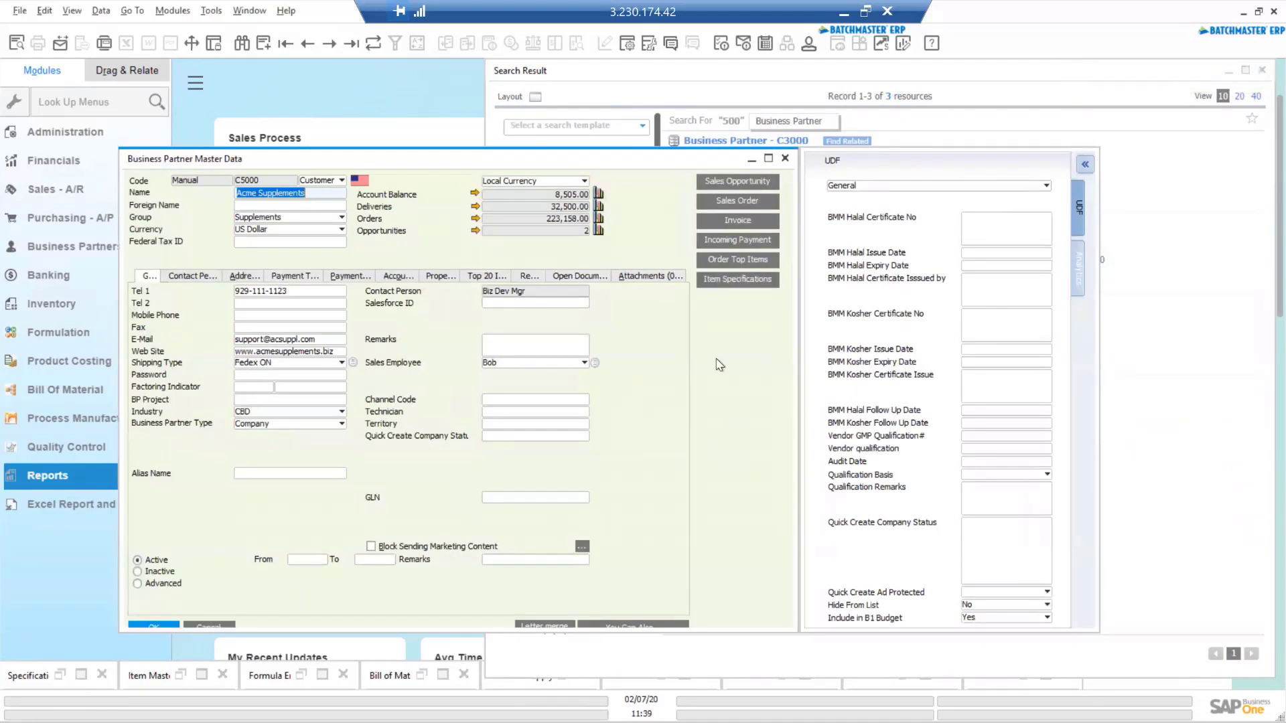
# Review the Acme Supplements record's analytics, contact persons, addresses and payment terms
pyautogui.click(1079, 273)
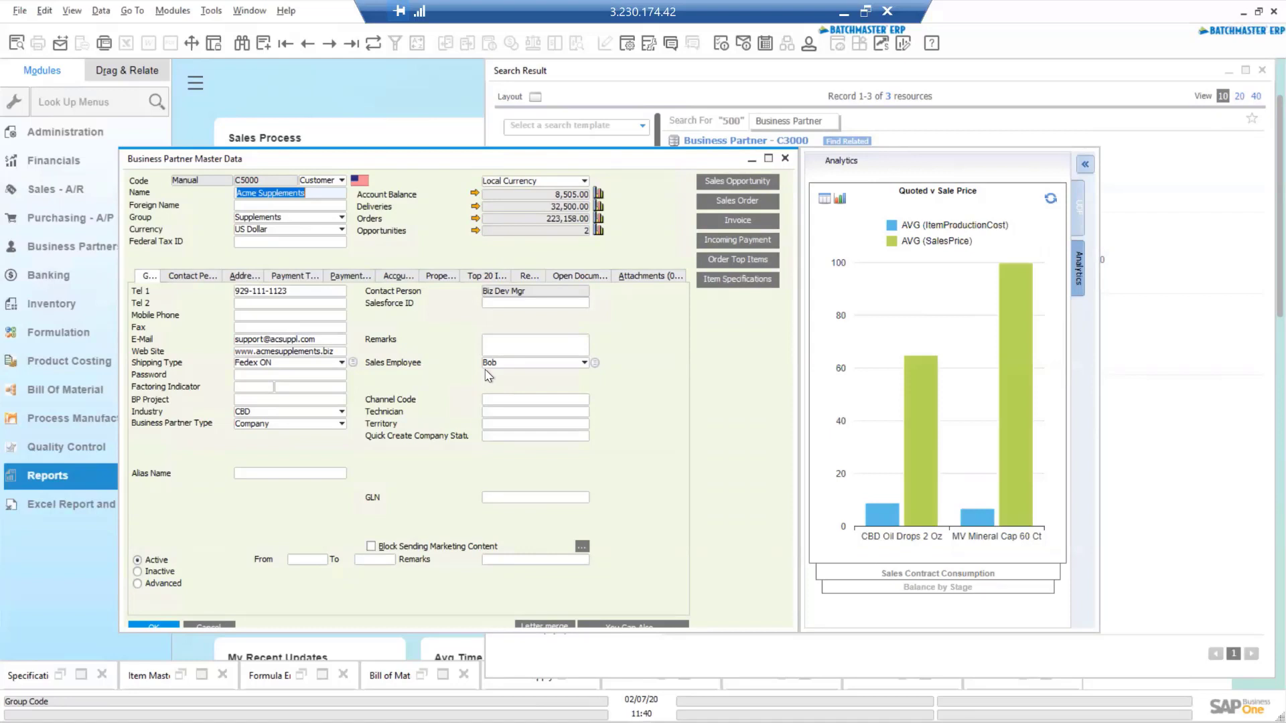
pyautogui.click(205, 280)
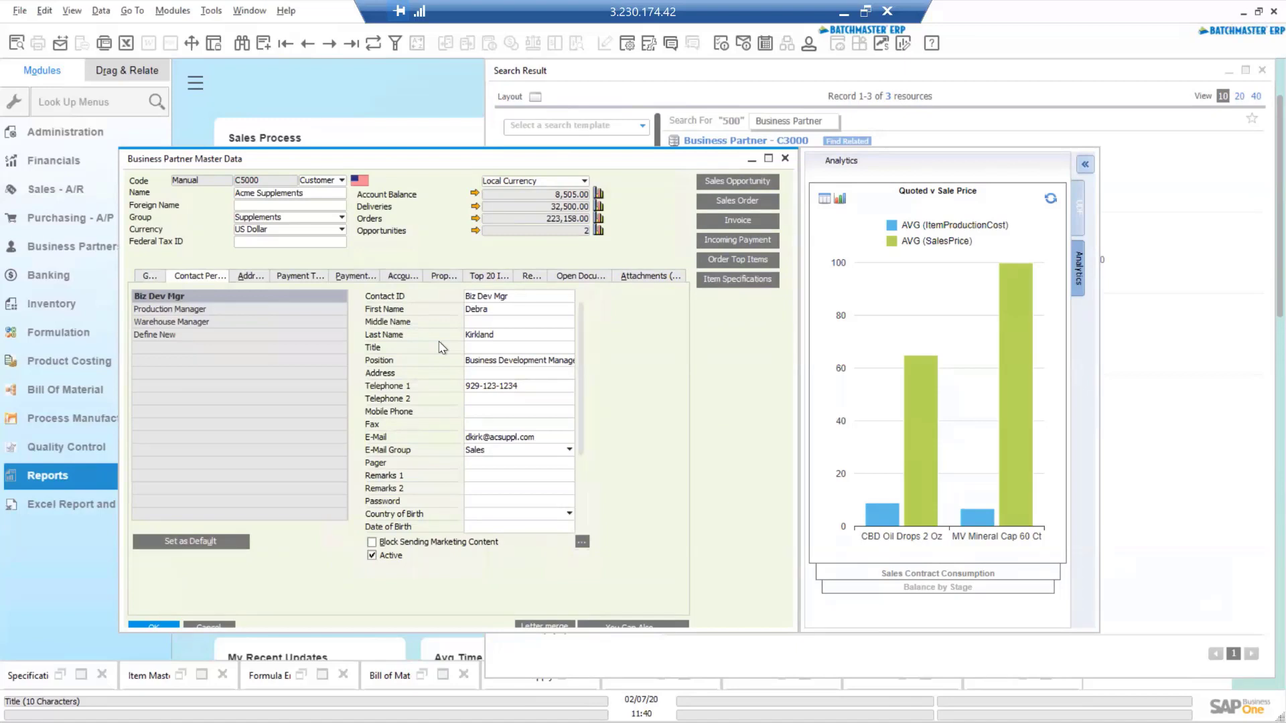
pyautogui.click(252, 277)
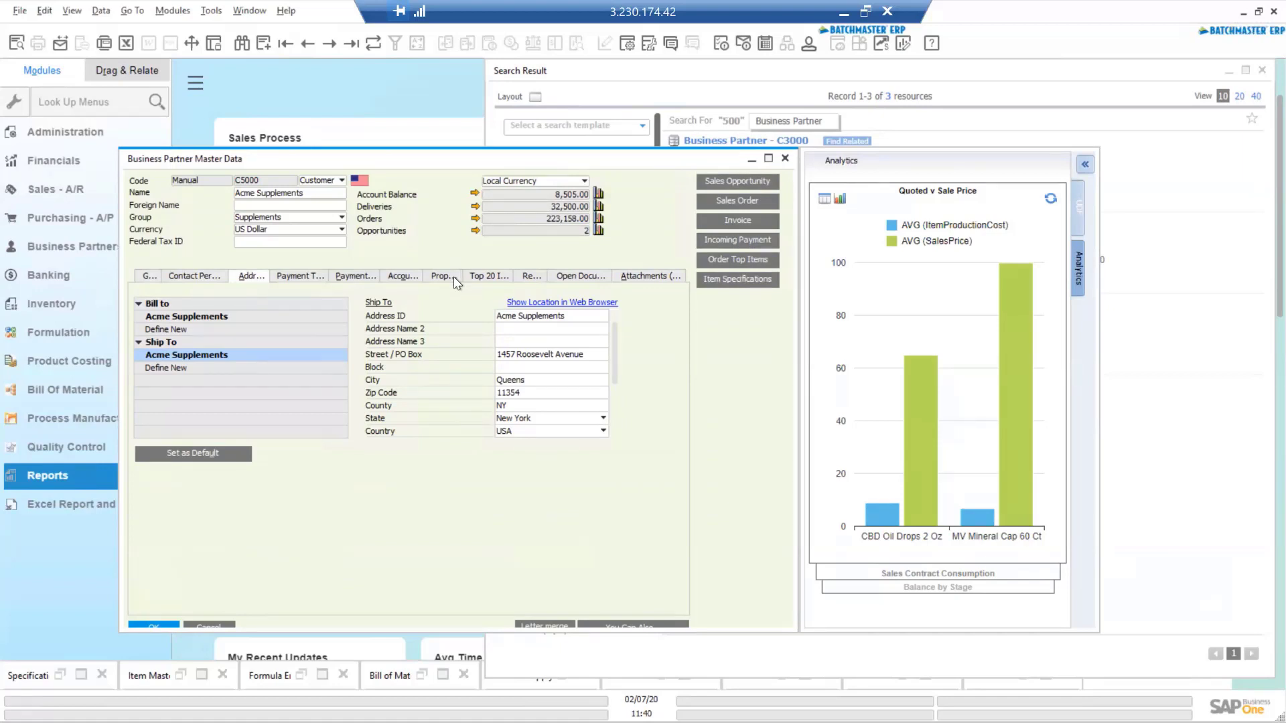
pyautogui.click(318, 280)
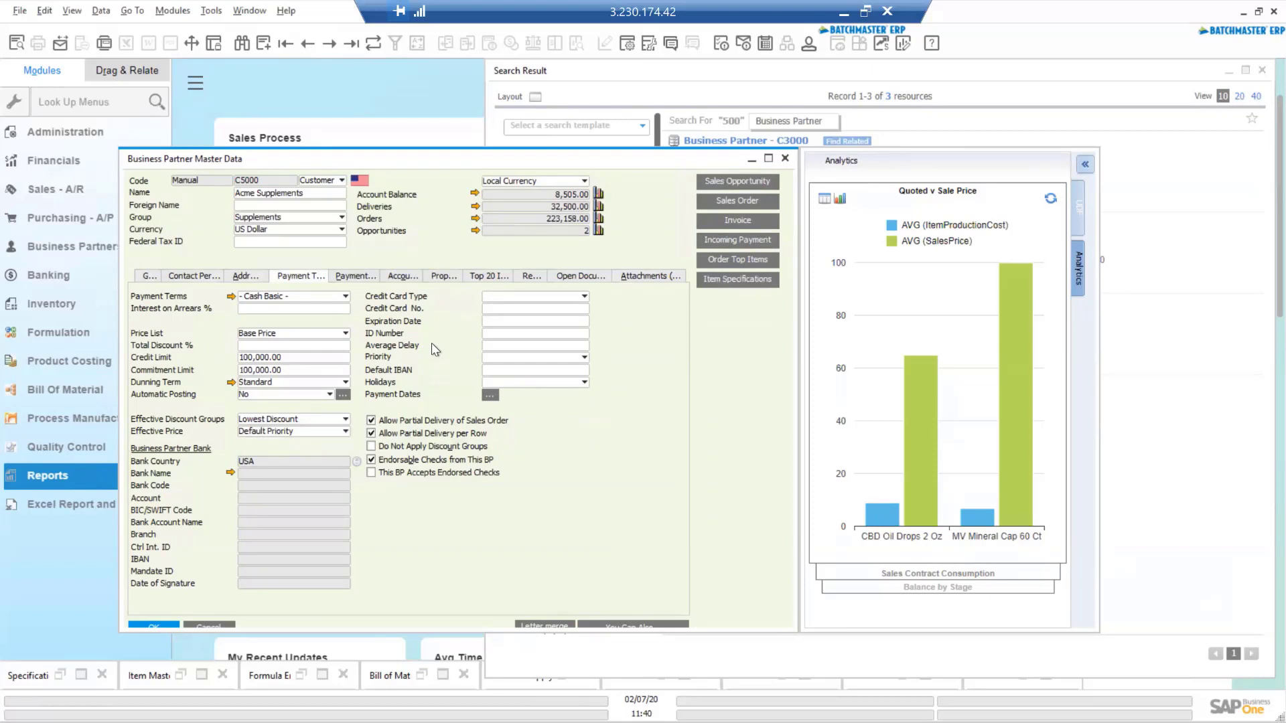
# Set the To Order quantity of CBD Oil Drops 2 Oz to 1000 in the customer's top 20 items, and close the search results
pyautogui.click(491, 277)
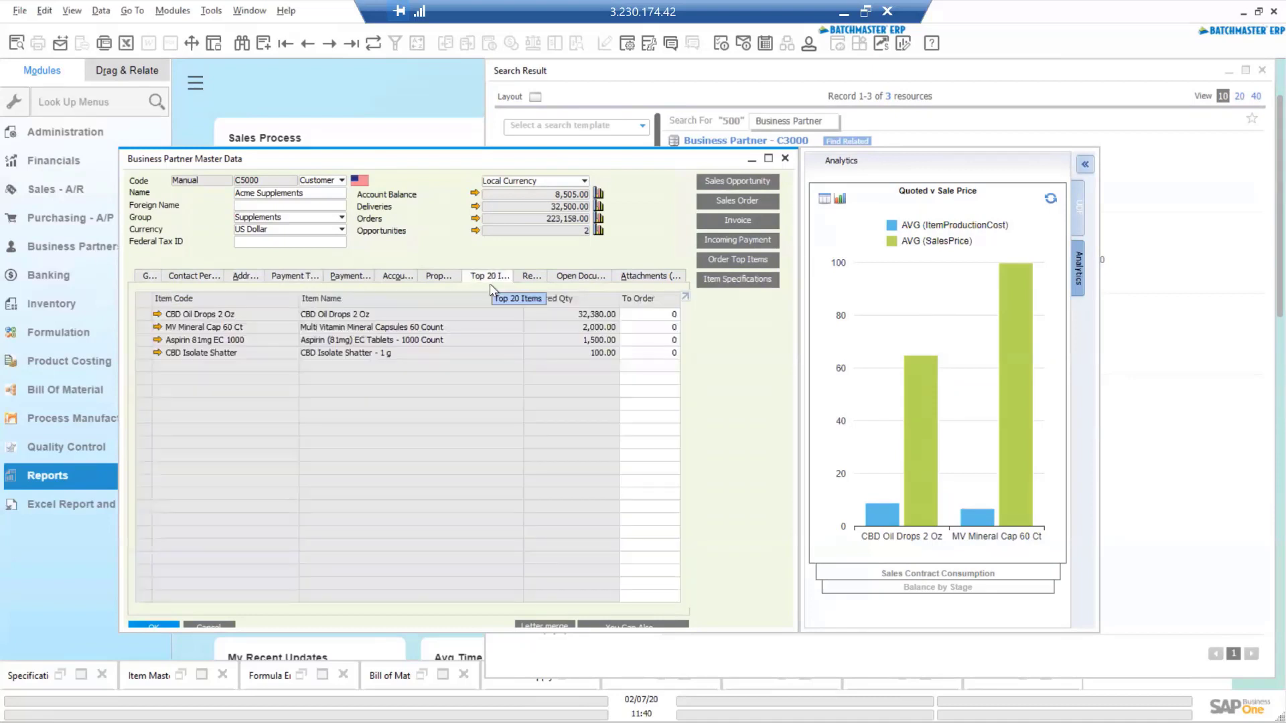
pyautogui.click(668, 315)
pyautogui.write('1000')
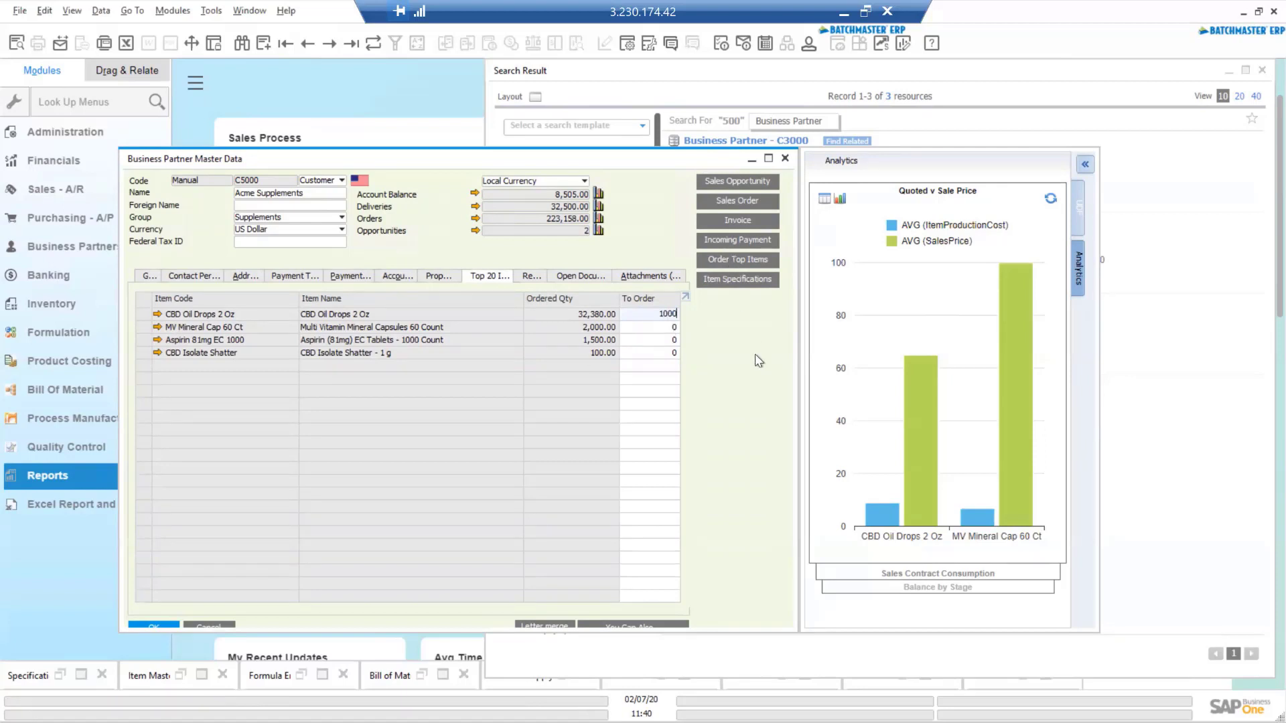
pyautogui.click(1261, 69)
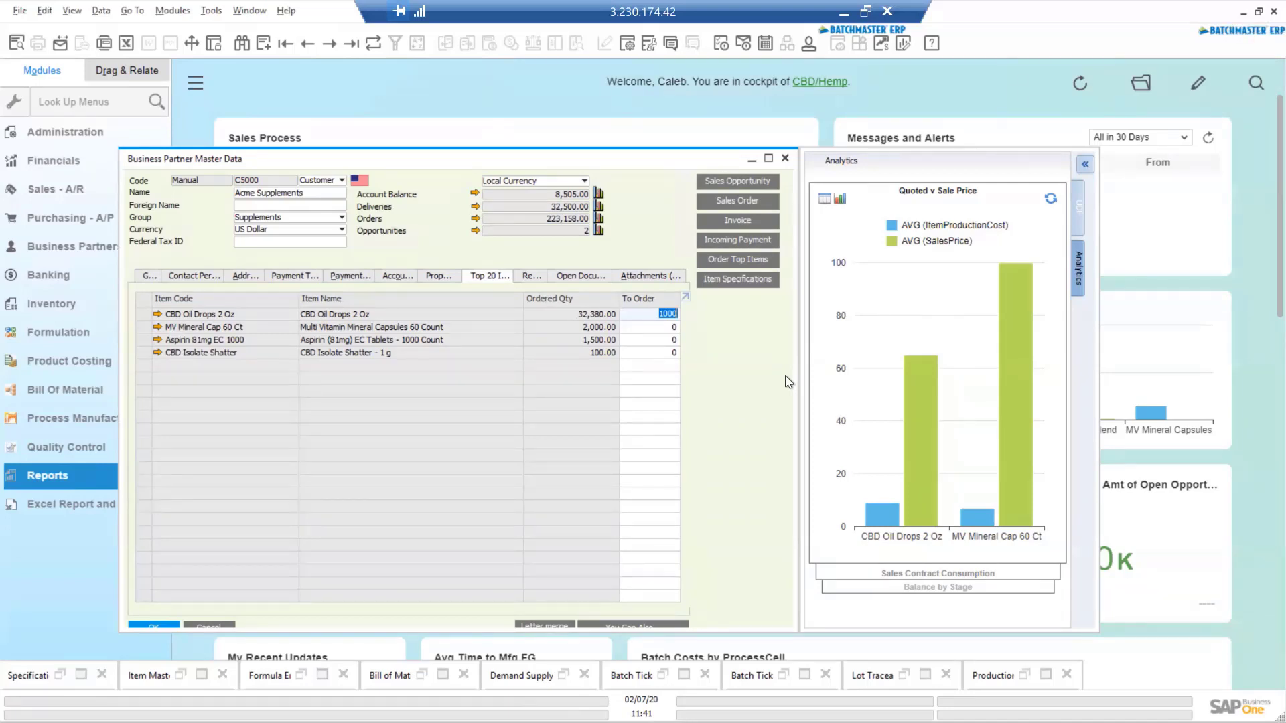
# Examine Acme Supplements' open documents and the detailed sales analysis of its orders
pyautogui.click(568, 280)
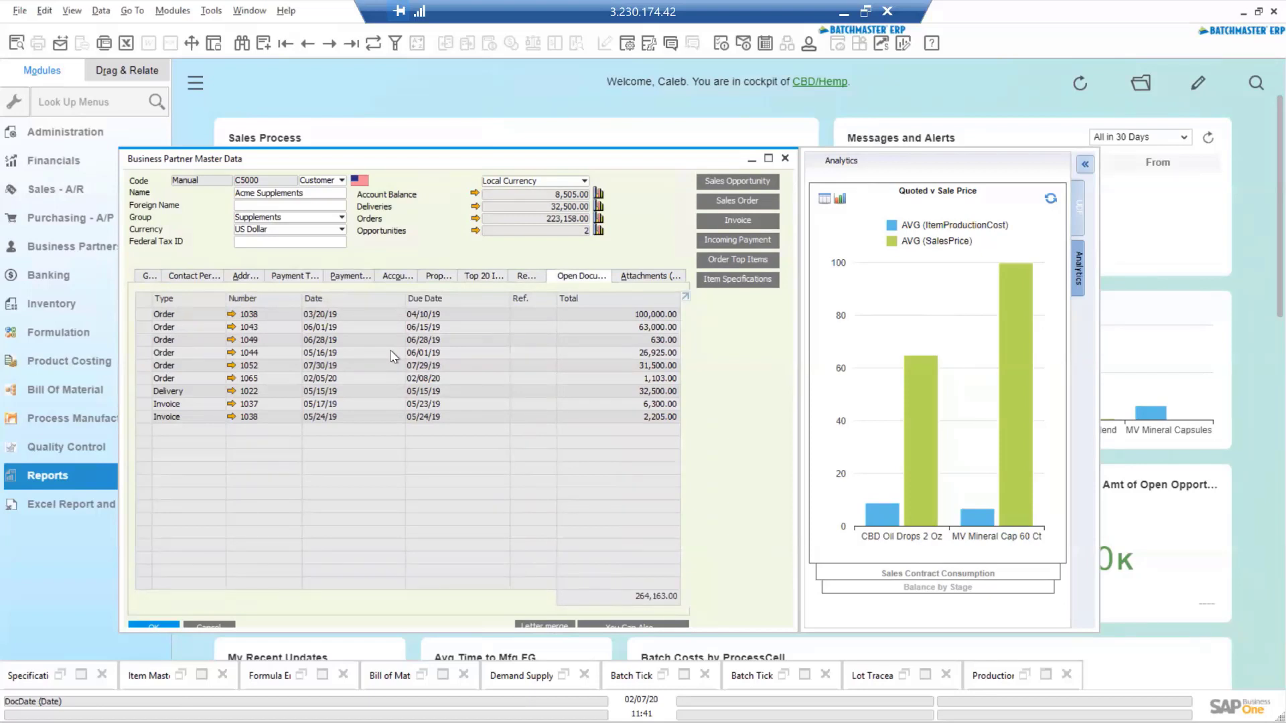
pyautogui.click(600, 221)
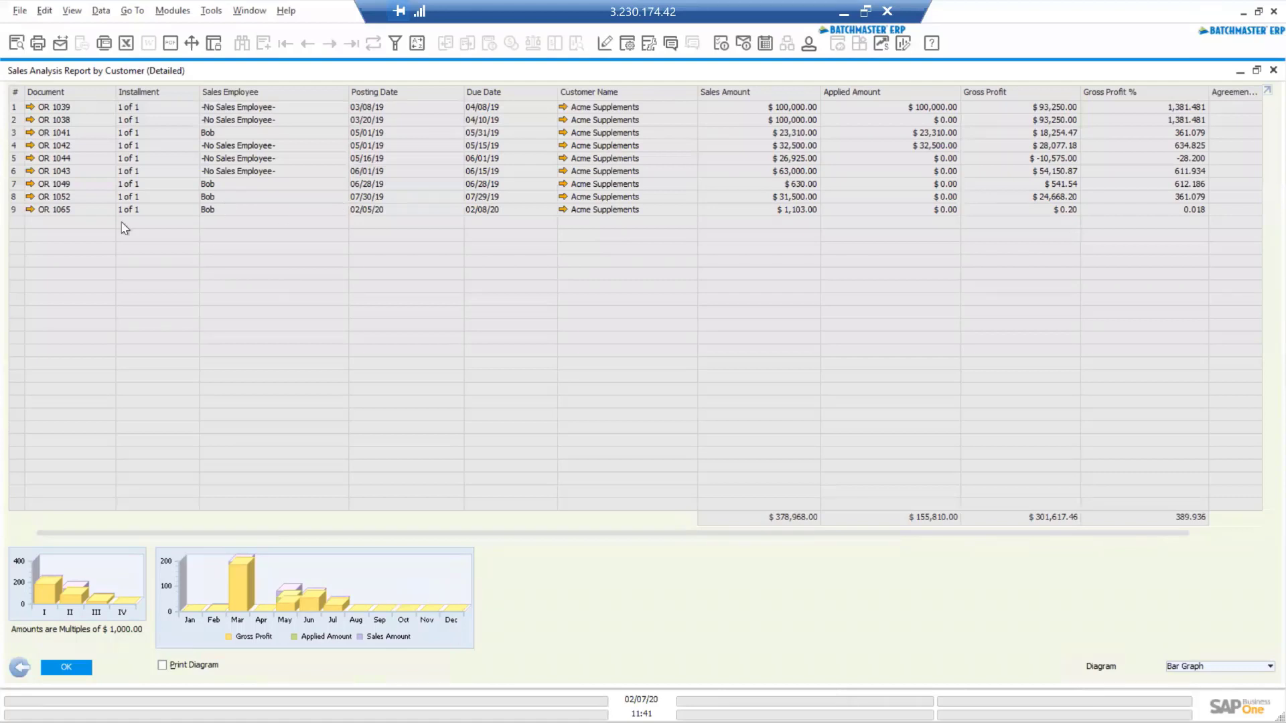
# Open the sales order posted 02/05/20 from the report and show its sales recommendations
pyautogui.click(31, 210)
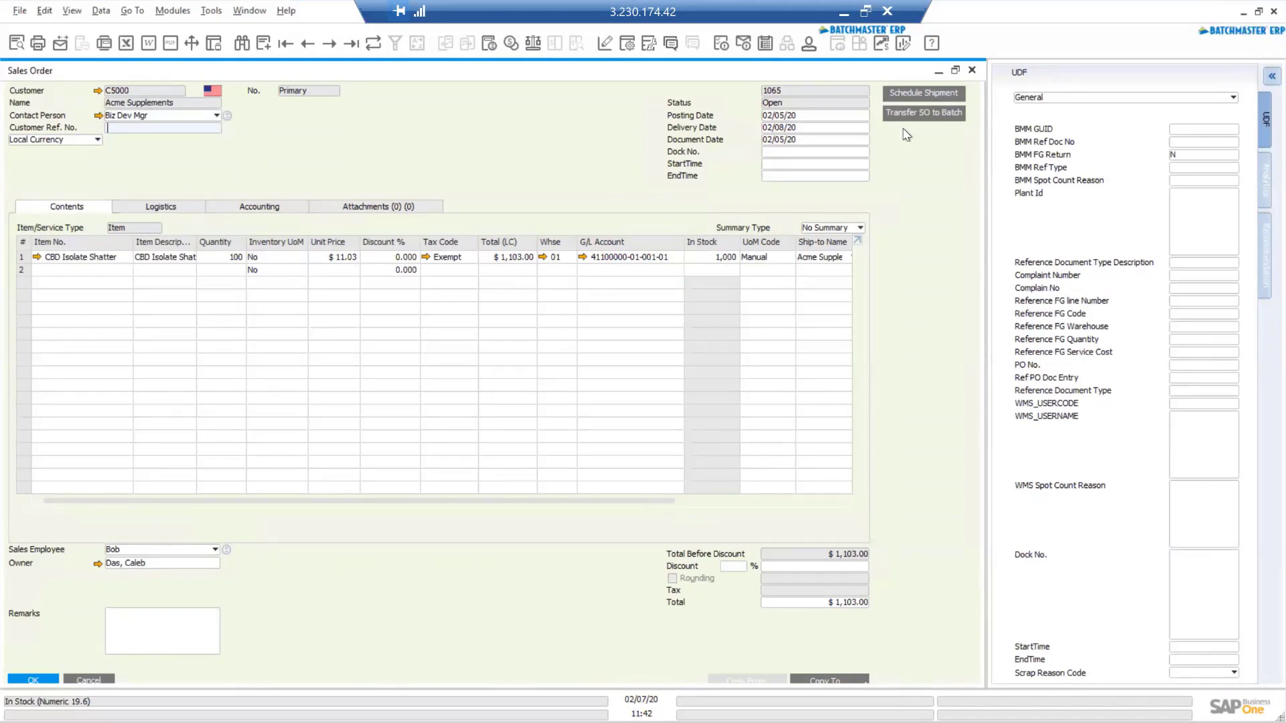
pyautogui.click(1264, 278)
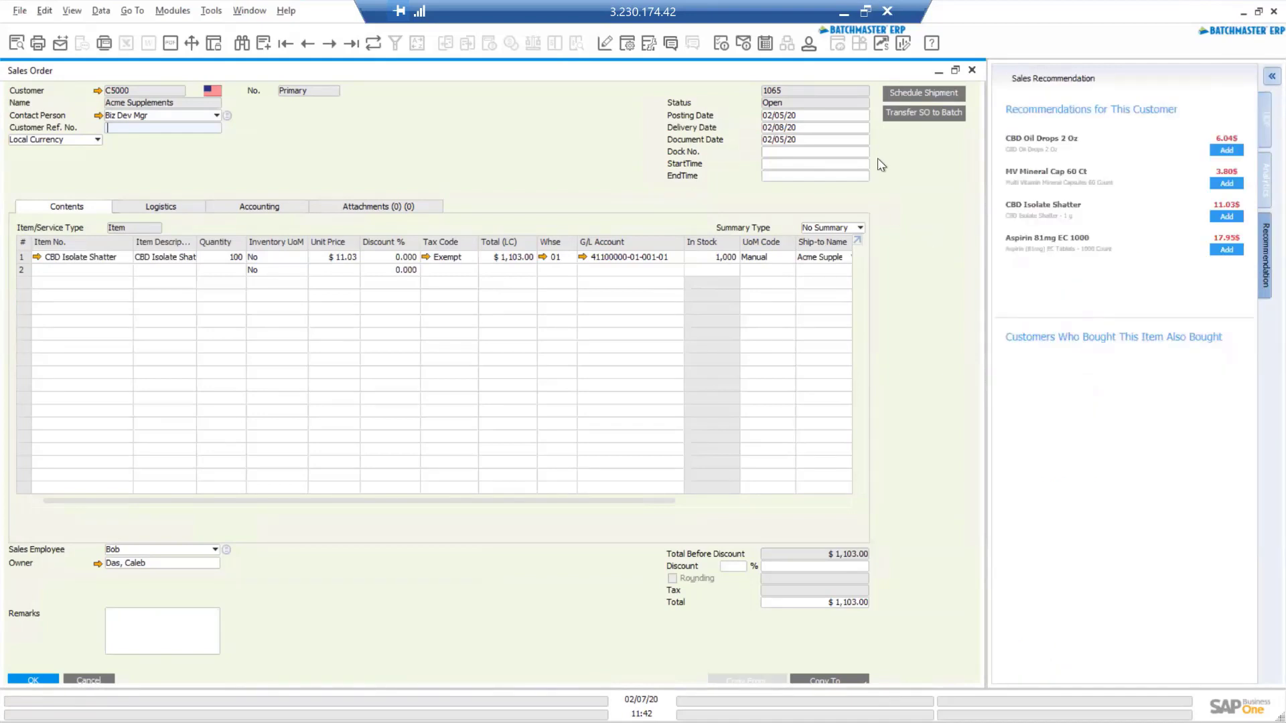
# Start the Transfer SO to Batch wizard, clear the Delivery From date and continue past the first stage
pyautogui.click(922, 115)
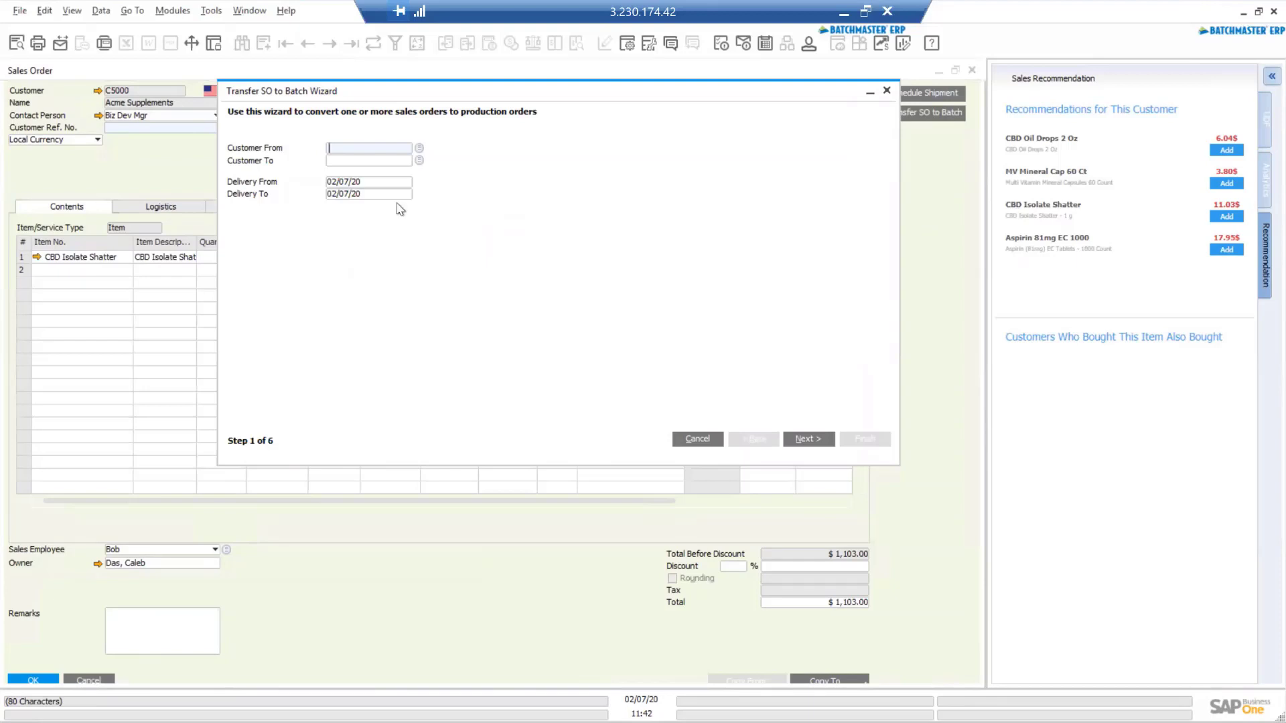
pyautogui.click(381, 182)
pyautogui.press('BackSpace')
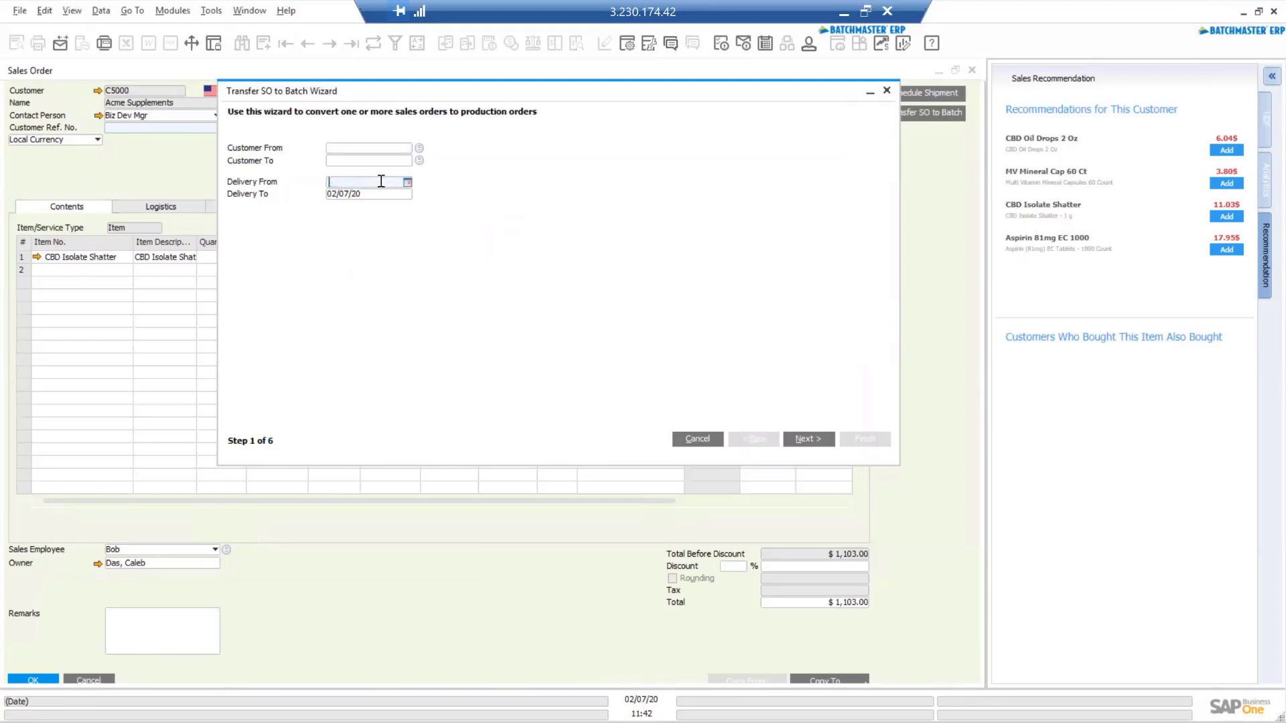
pyautogui.press('Tab')
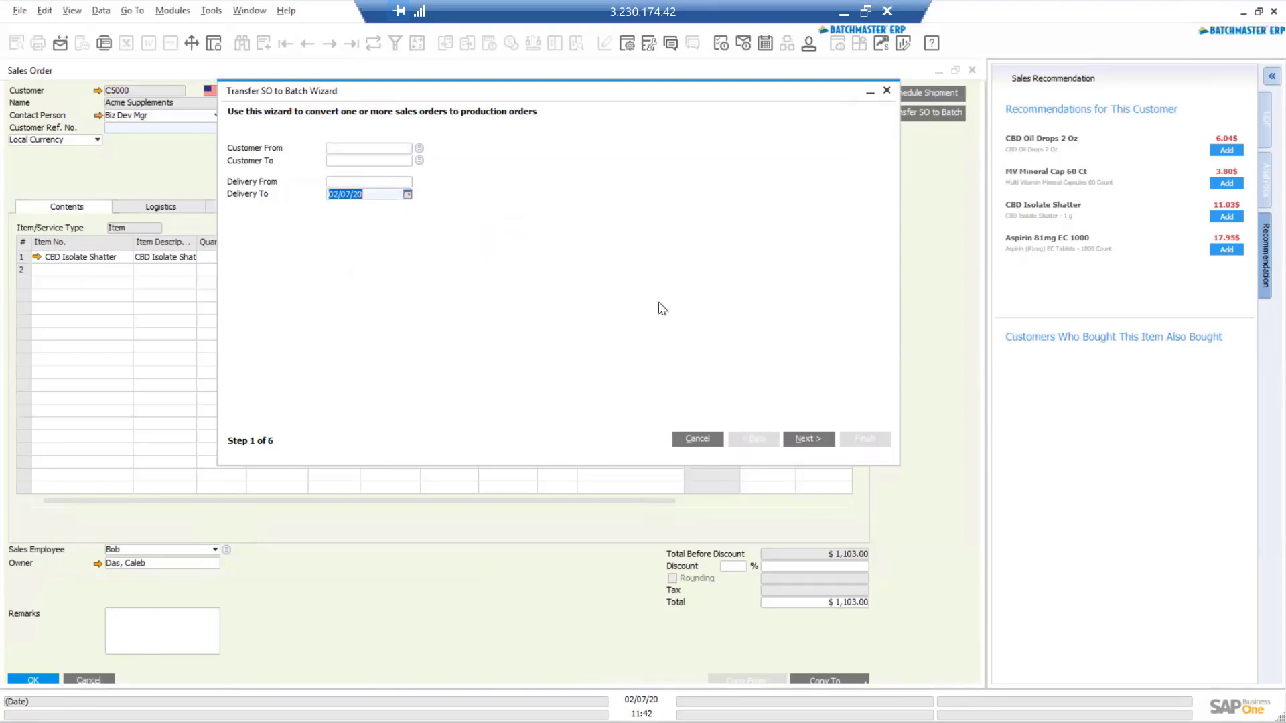
pyautogui.click(805, 441)
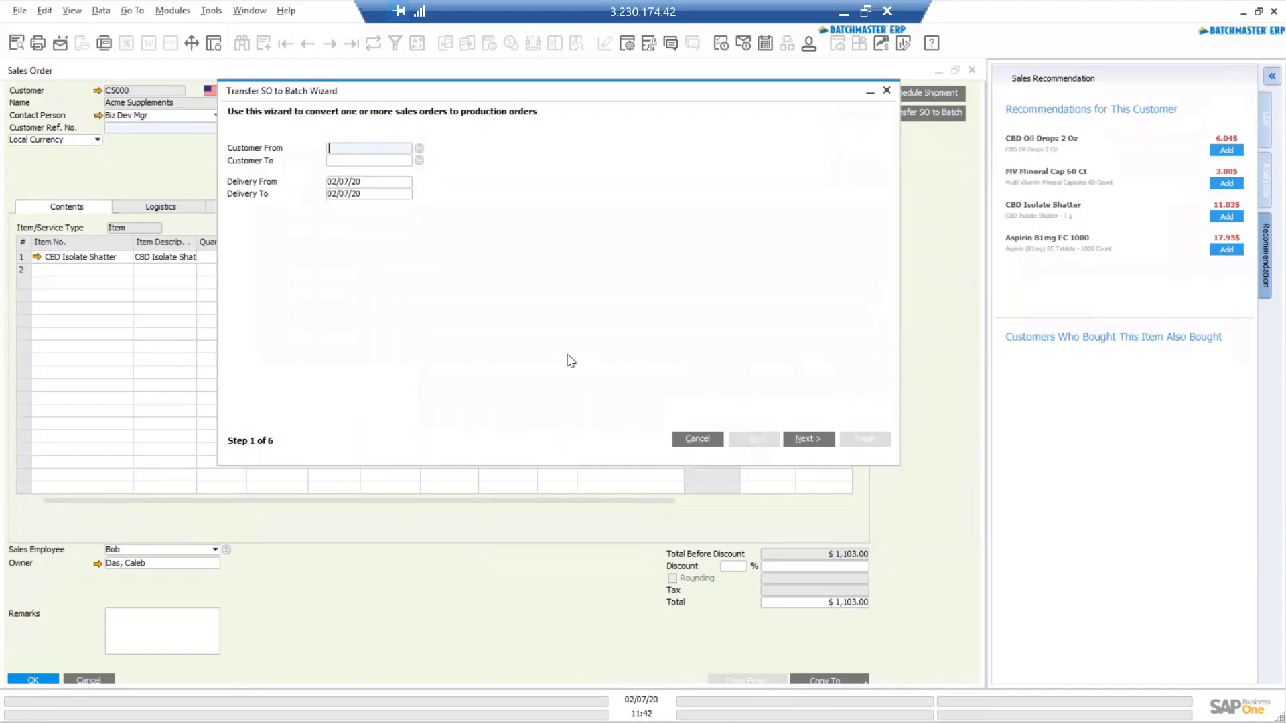
# Cancel the transfer wizard and review the batch selection for releasing the order's CBD Isolate Shatter line to a pick list, without allocating anything
pyautogui.click(690, 440)
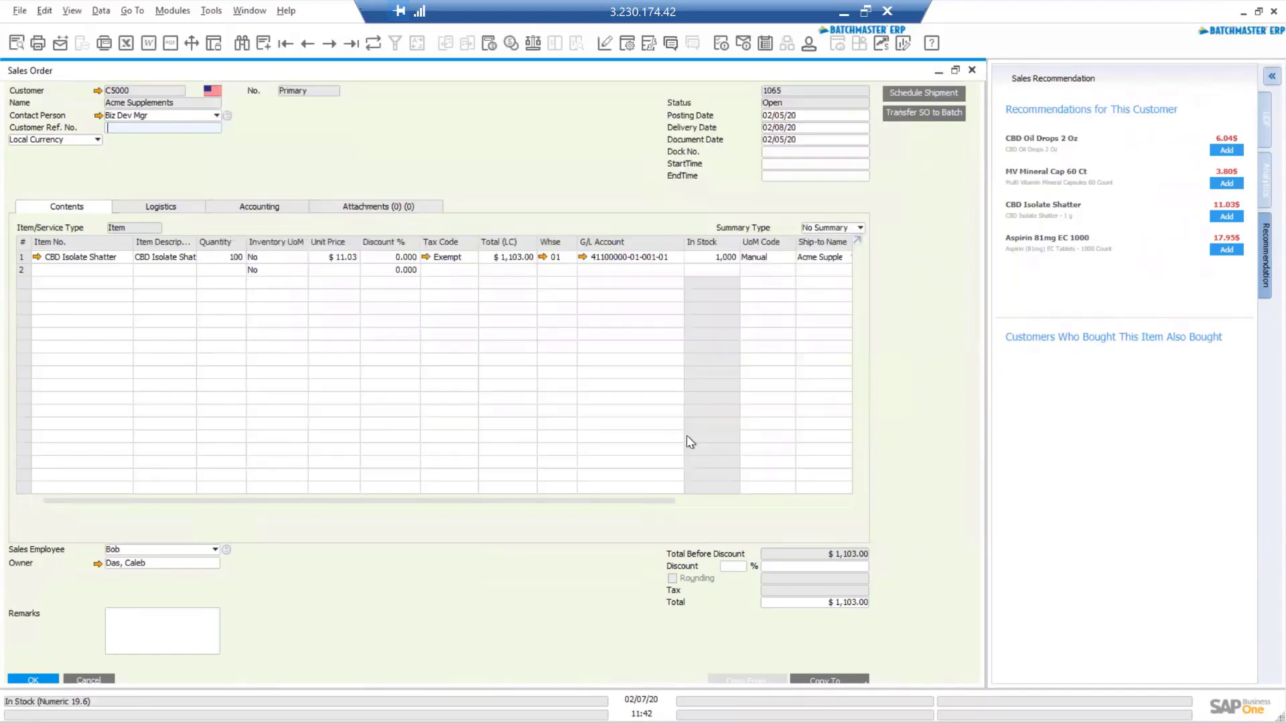
pyautogui.rightClick(579, 204)
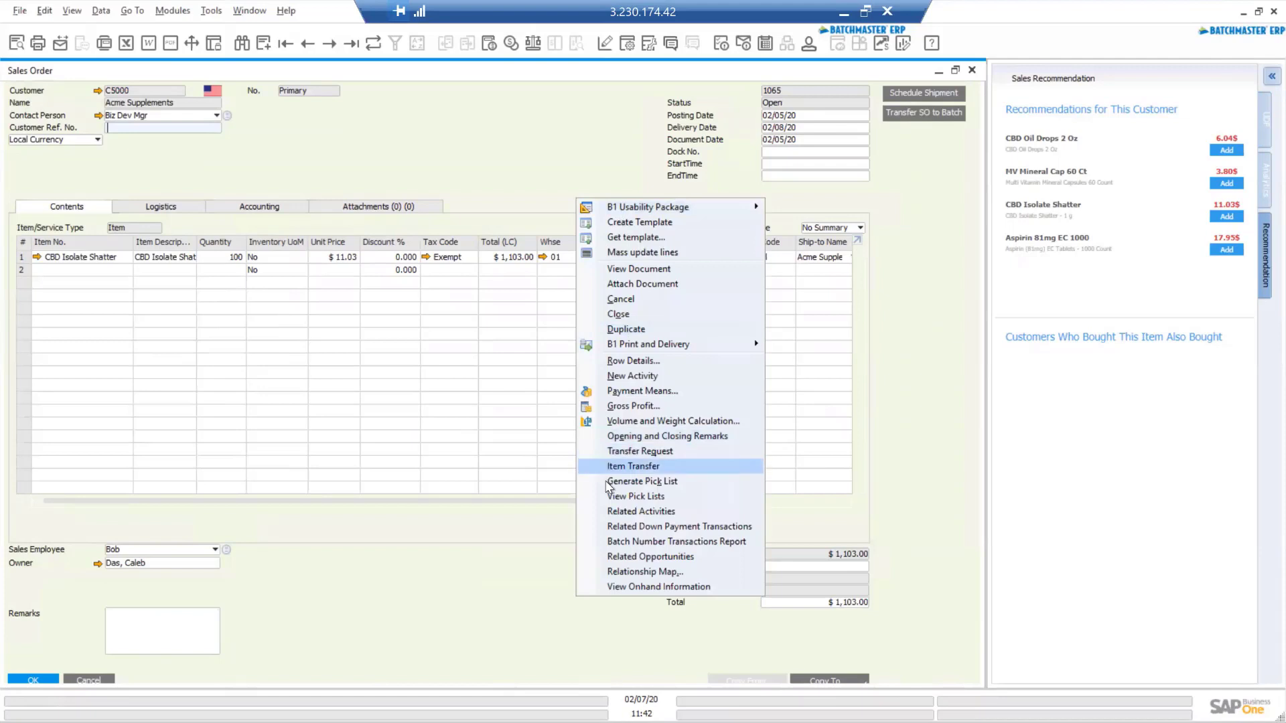
pyautogui.click(609, 482)
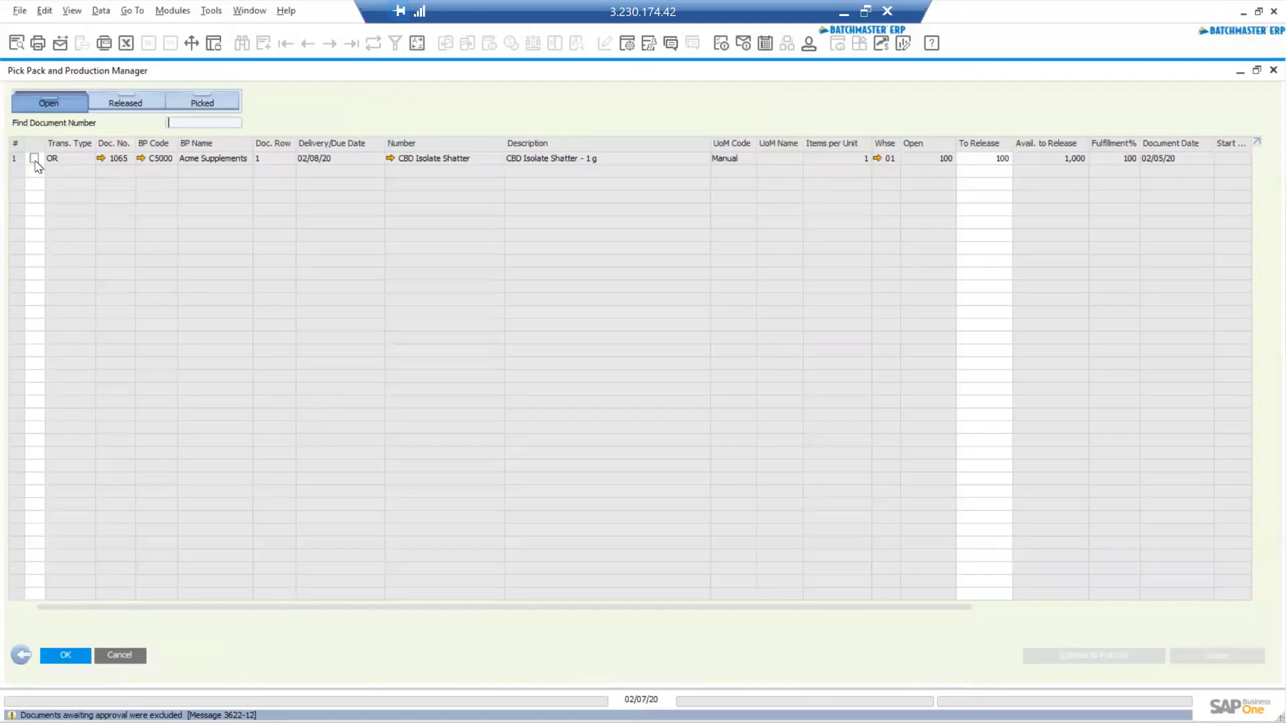
pyautogui.click(34, 158)
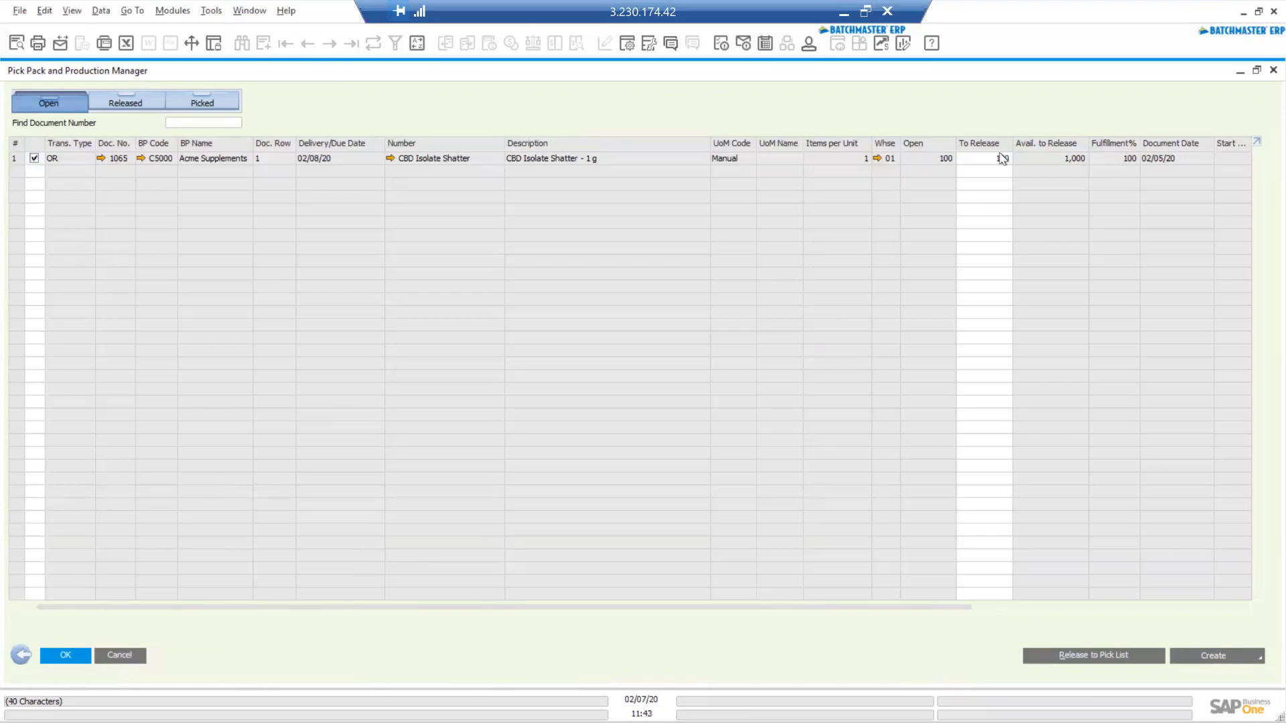
pyautogui.click(1070, 658)
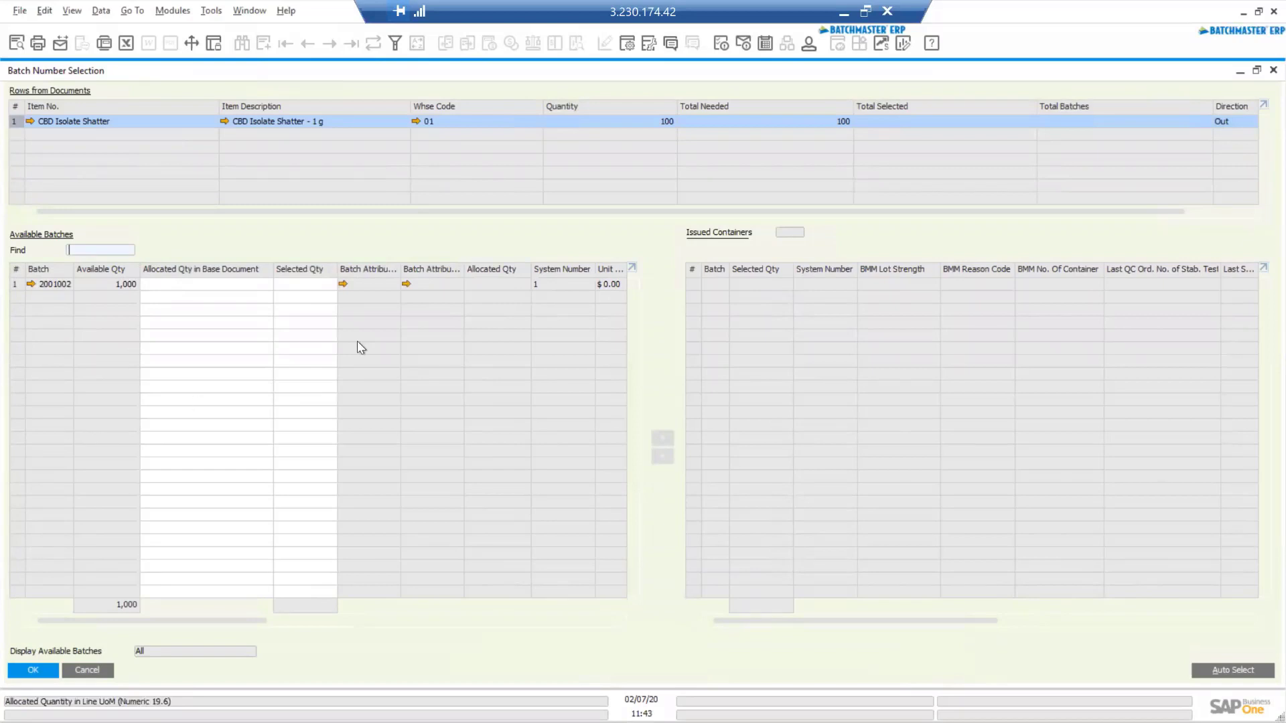
pyautogui.click(1273, 70)
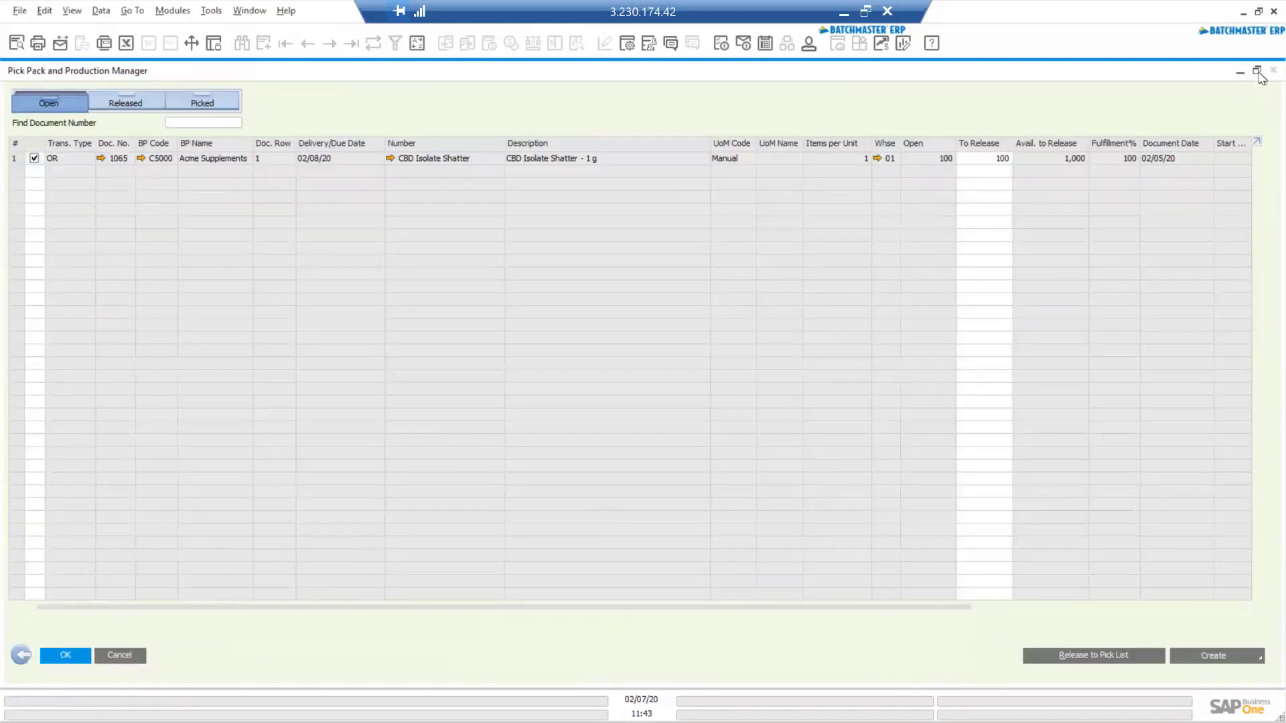
pyautogui.click(1273, 71)
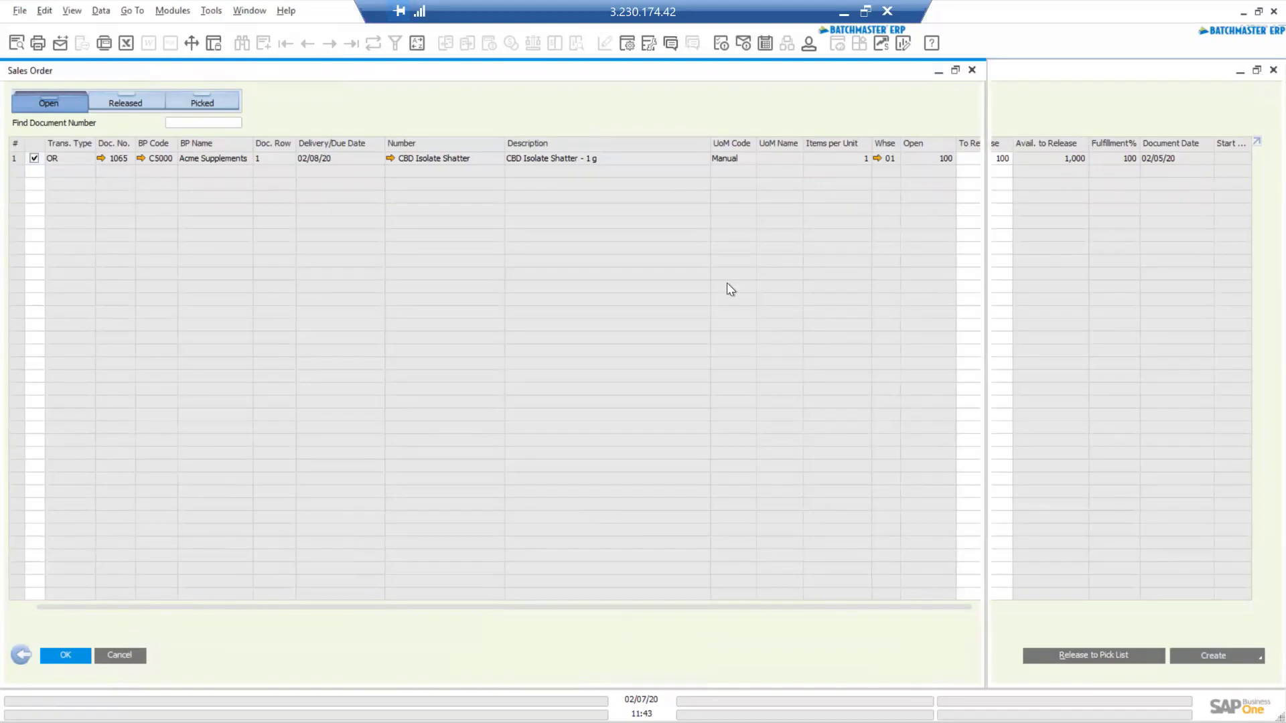
# Go to the previous sales order, for Arizona CBD, and examine its relationship map before closing it
pyautogui.click(307, 43)
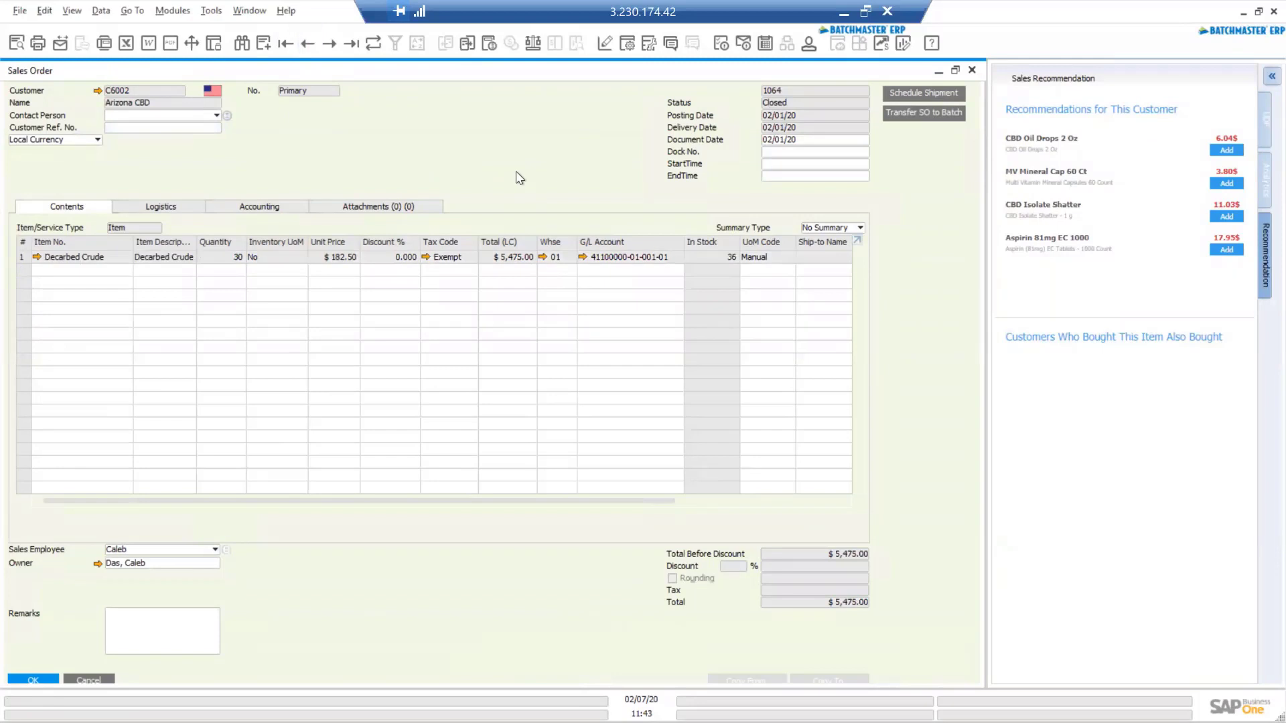
pyautogui.rightClick(608, 142)
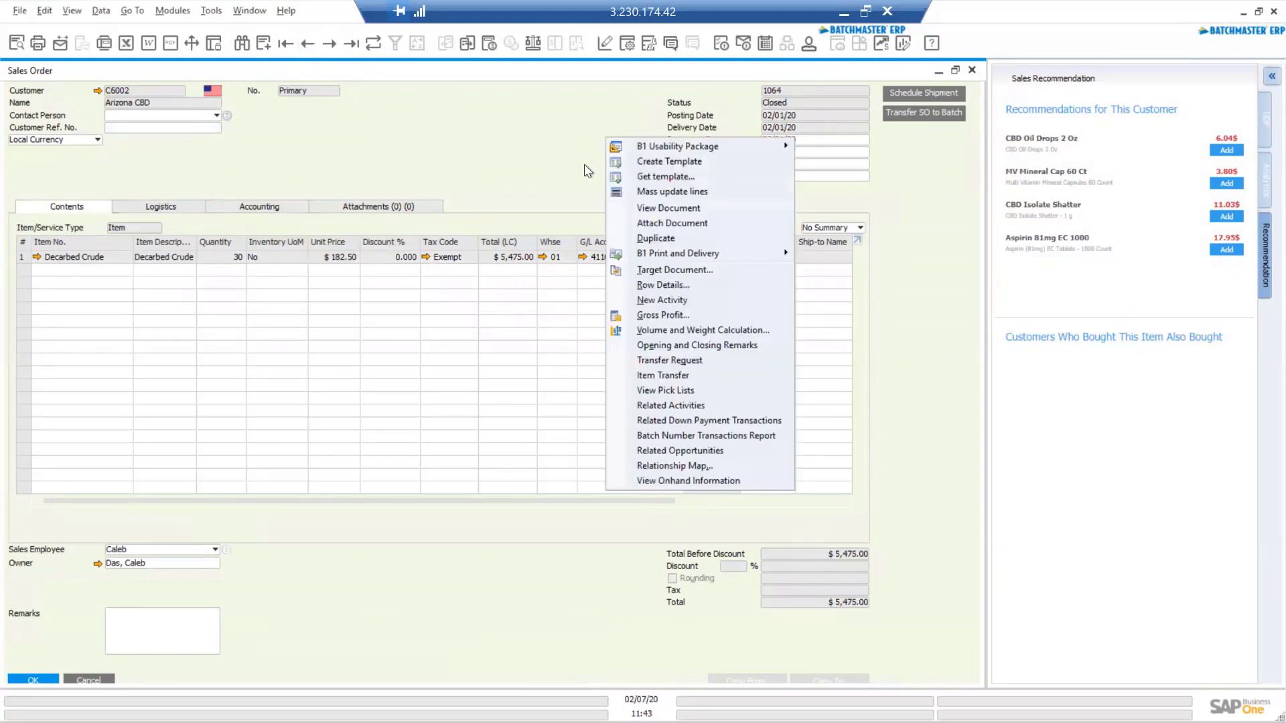
pyautogui.click(649, 465)
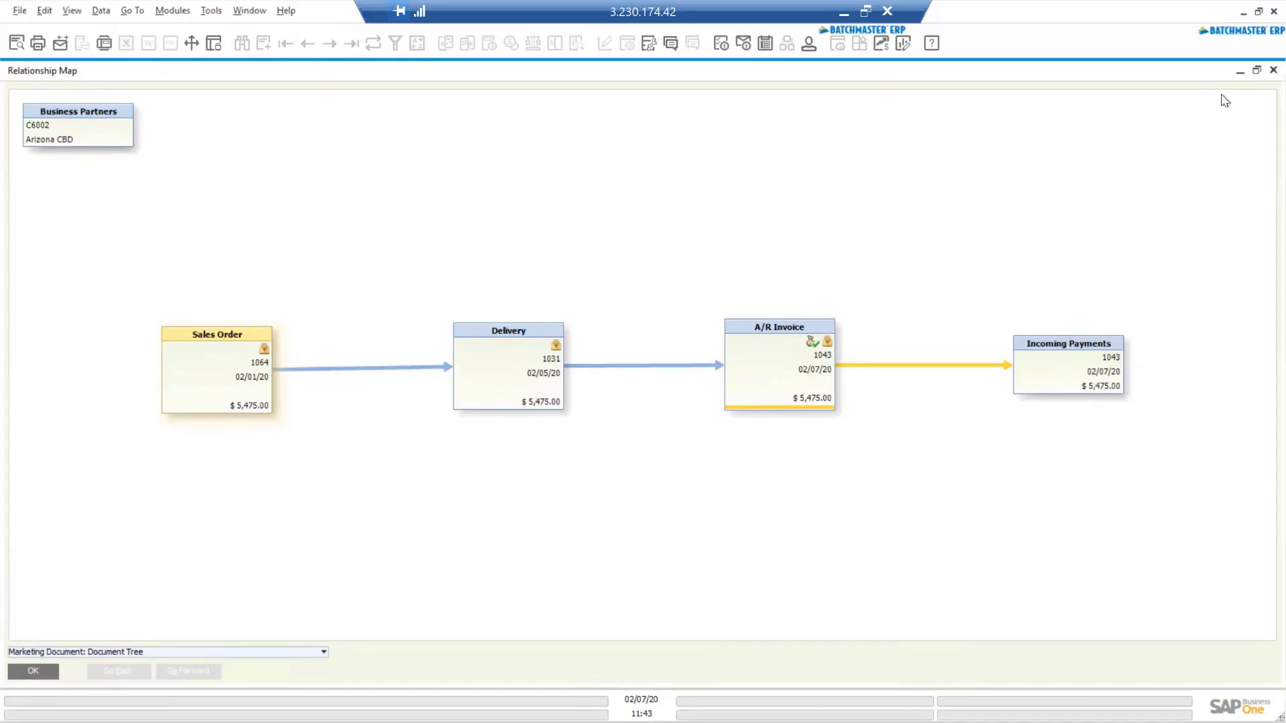
pyautogui.click(1273, 71)
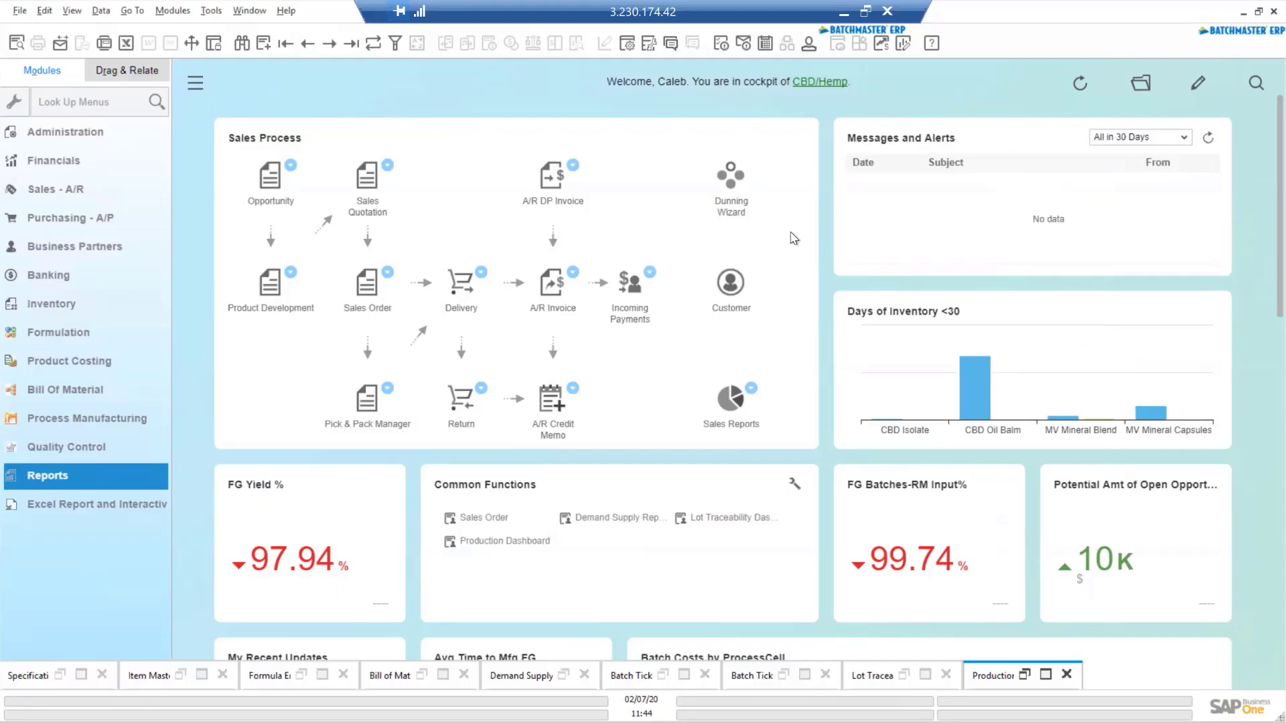
# Bring up the open Cannabidiol Extract formula and examine the quantities, costs, warehouses and stages of its items
pyautogui.click(302, 677)
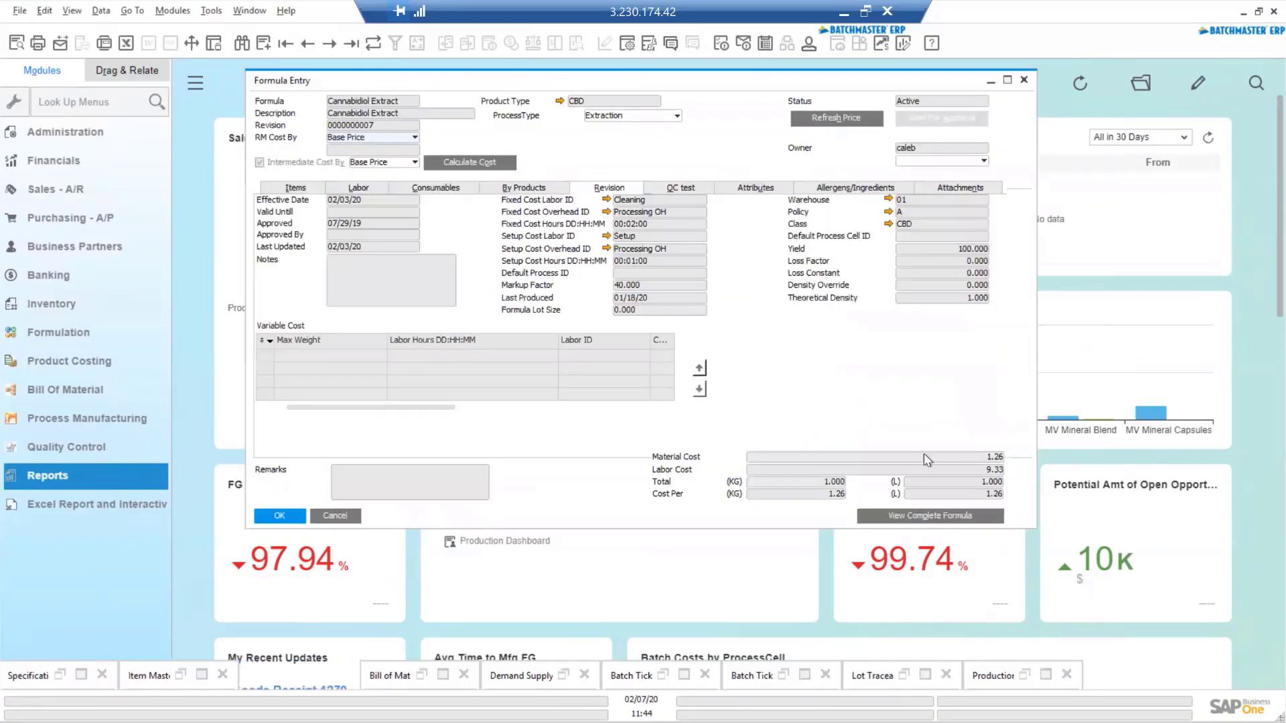
pyautogui.click(296, 188)
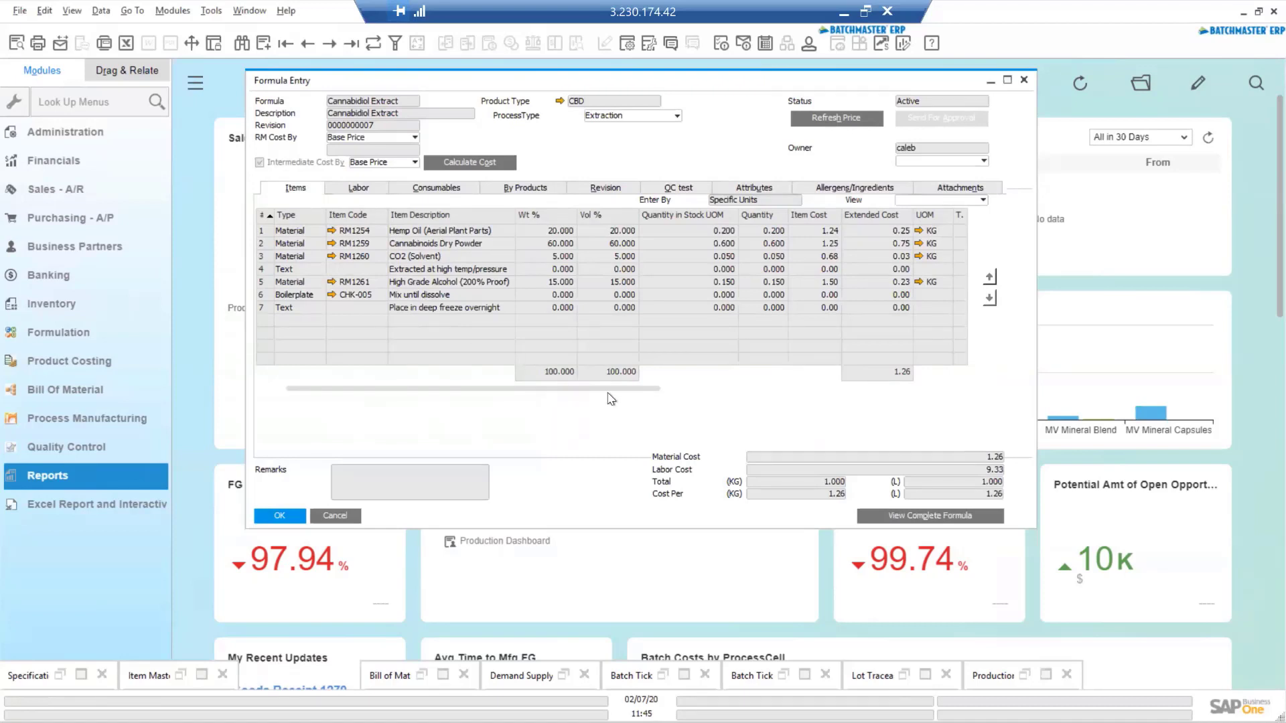
pyautogui.moveTo(608, 388); pyautogui.dragTo(669, 387)
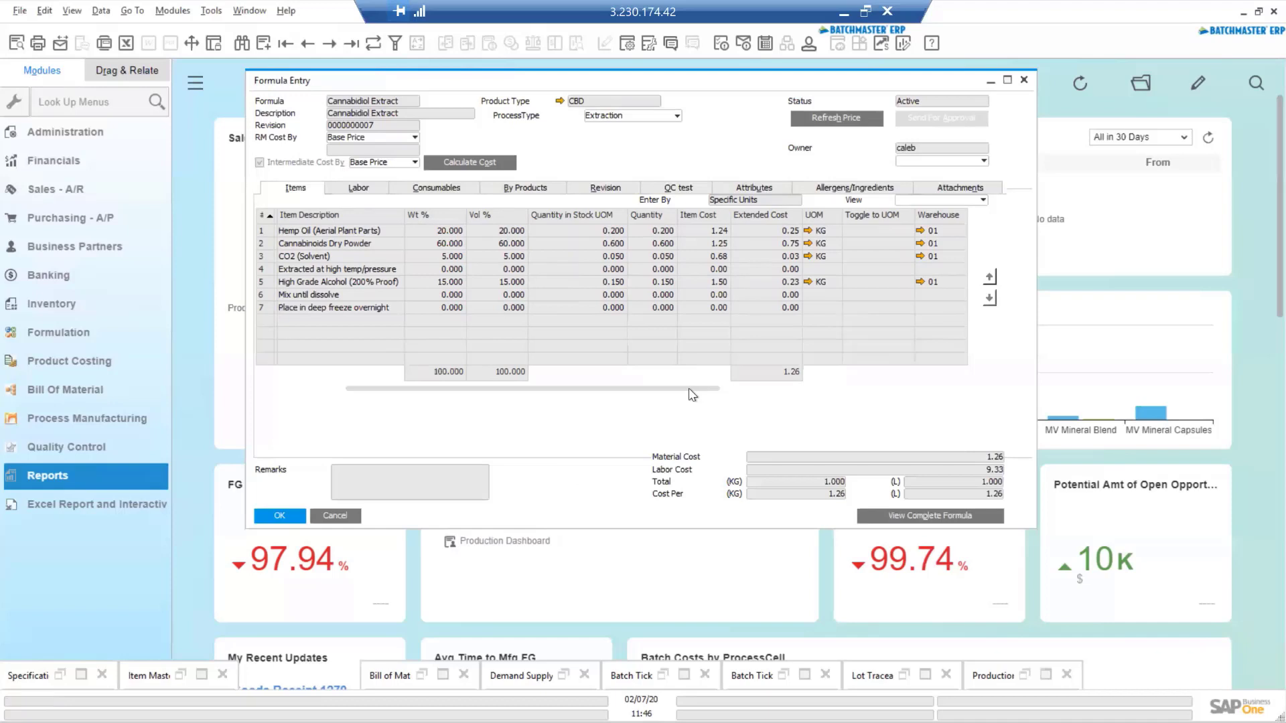
pyautogui.click(791, 389)
pyautogui.click(864, 389)
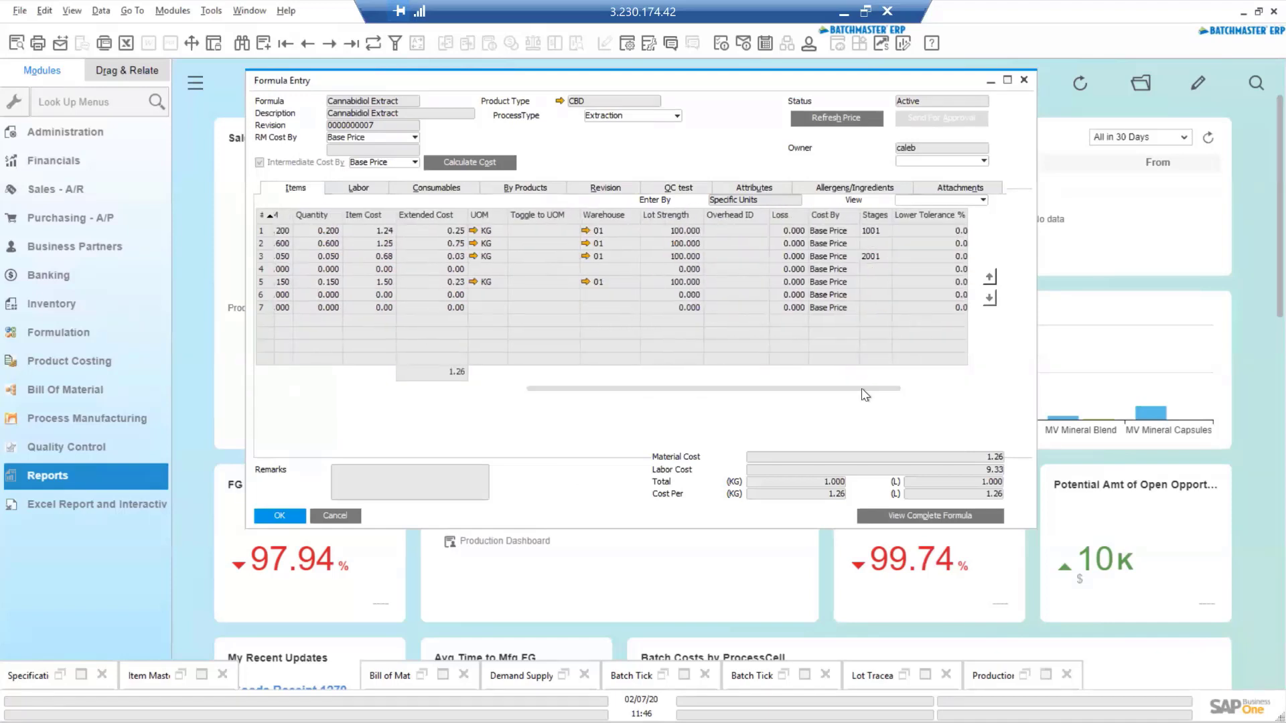
pyautogui.moveTo(822, 387); pyautogui.dragTo(477, 410)
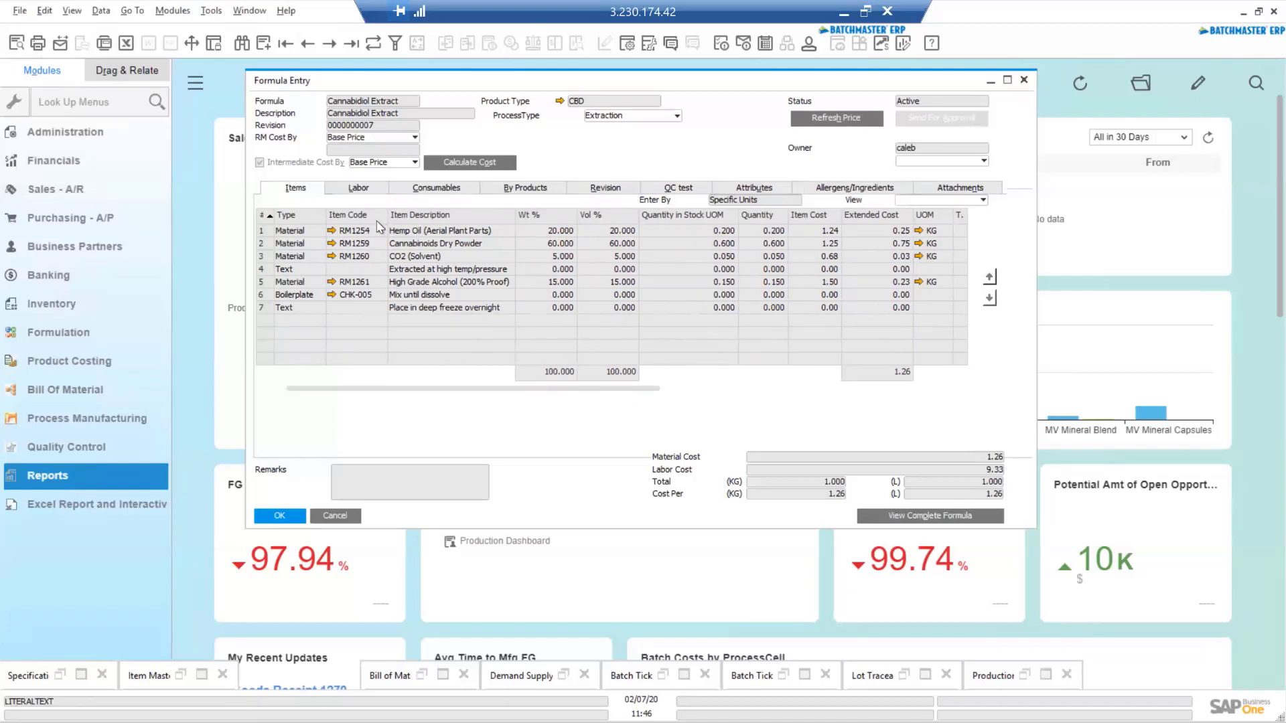
# Review the formula's labor, consumables, by-products, revision and QC test details, and minimize the formula
pyautogui.click(359, 189)
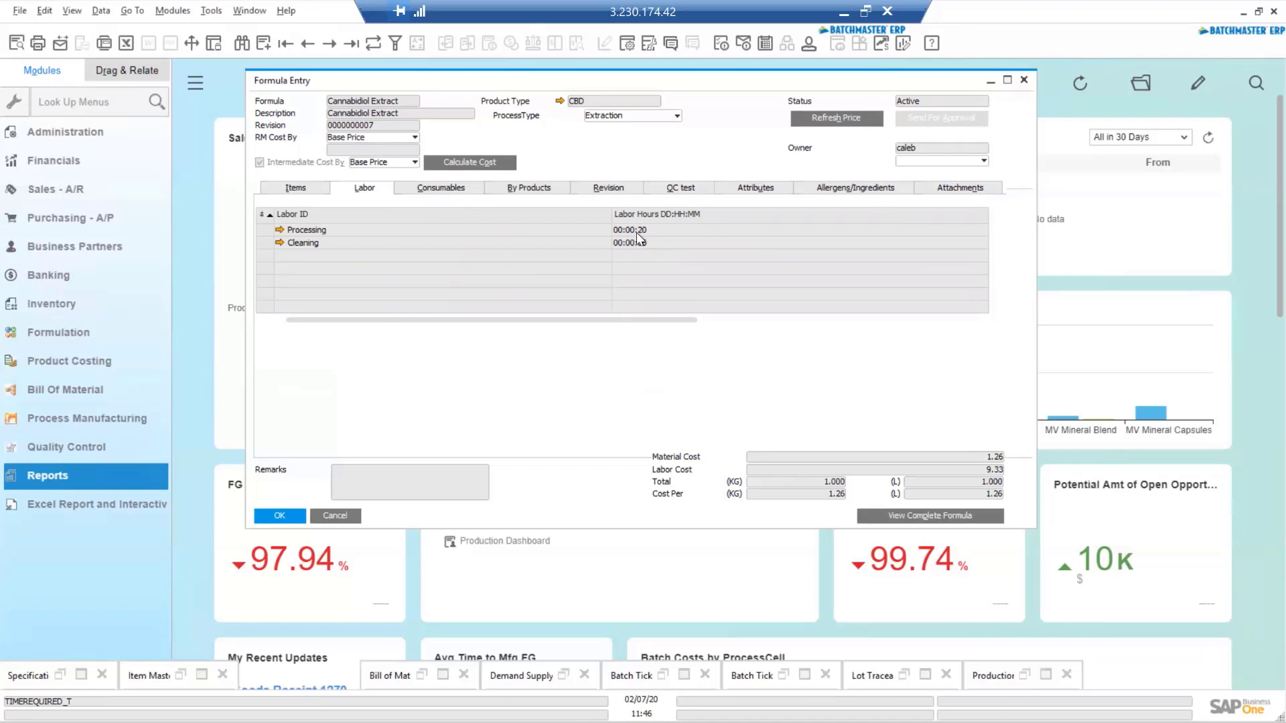
pyautogui.click(462, 191)
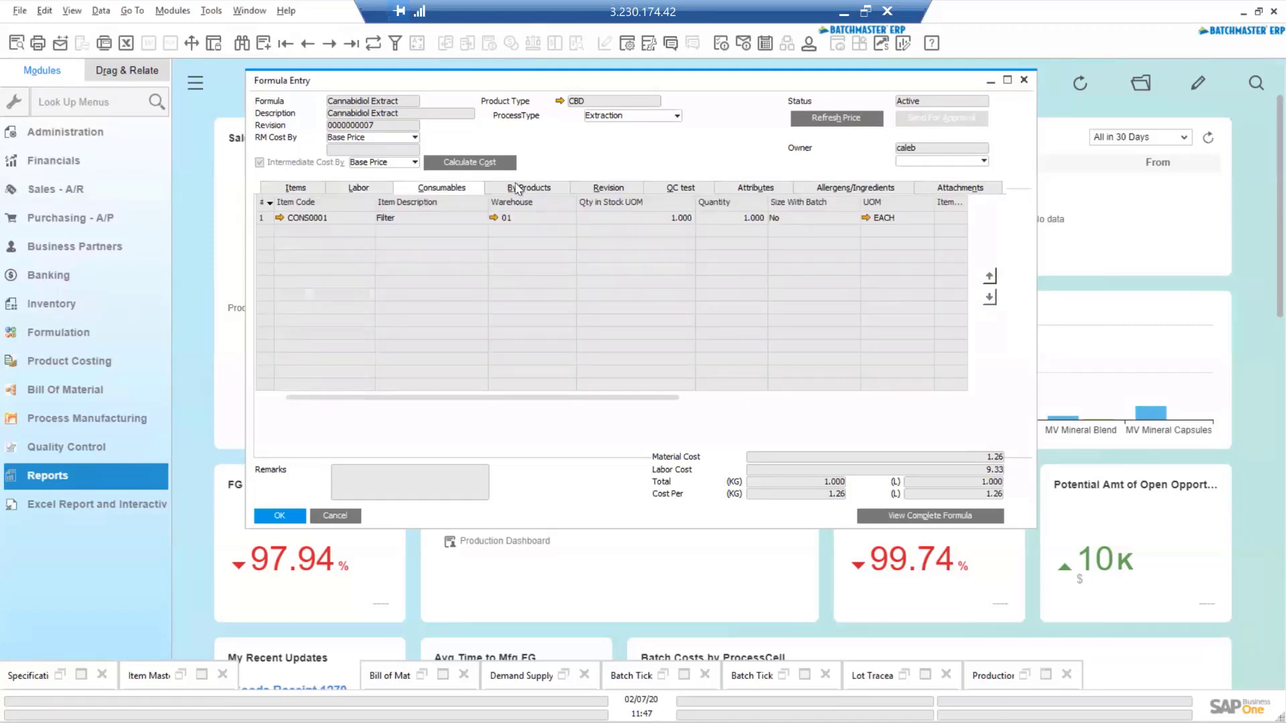
pyautogui.click(517, 189)
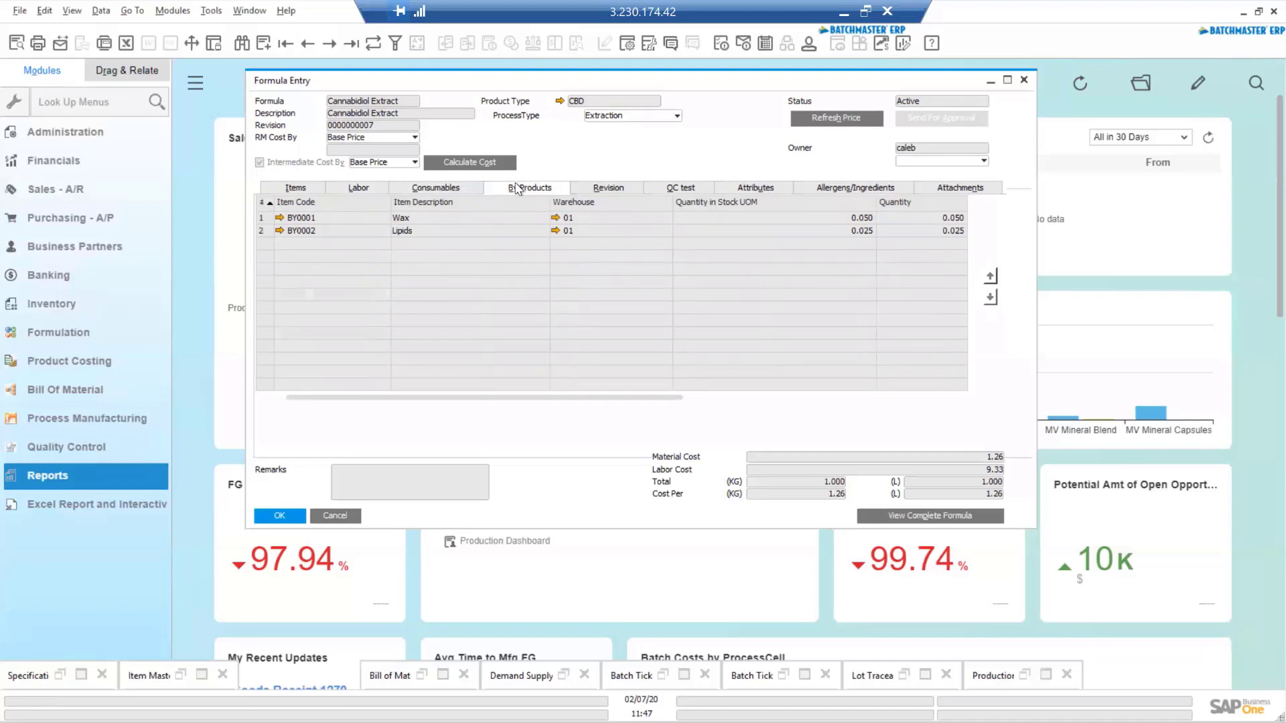
pyautogui.click(581, 196)
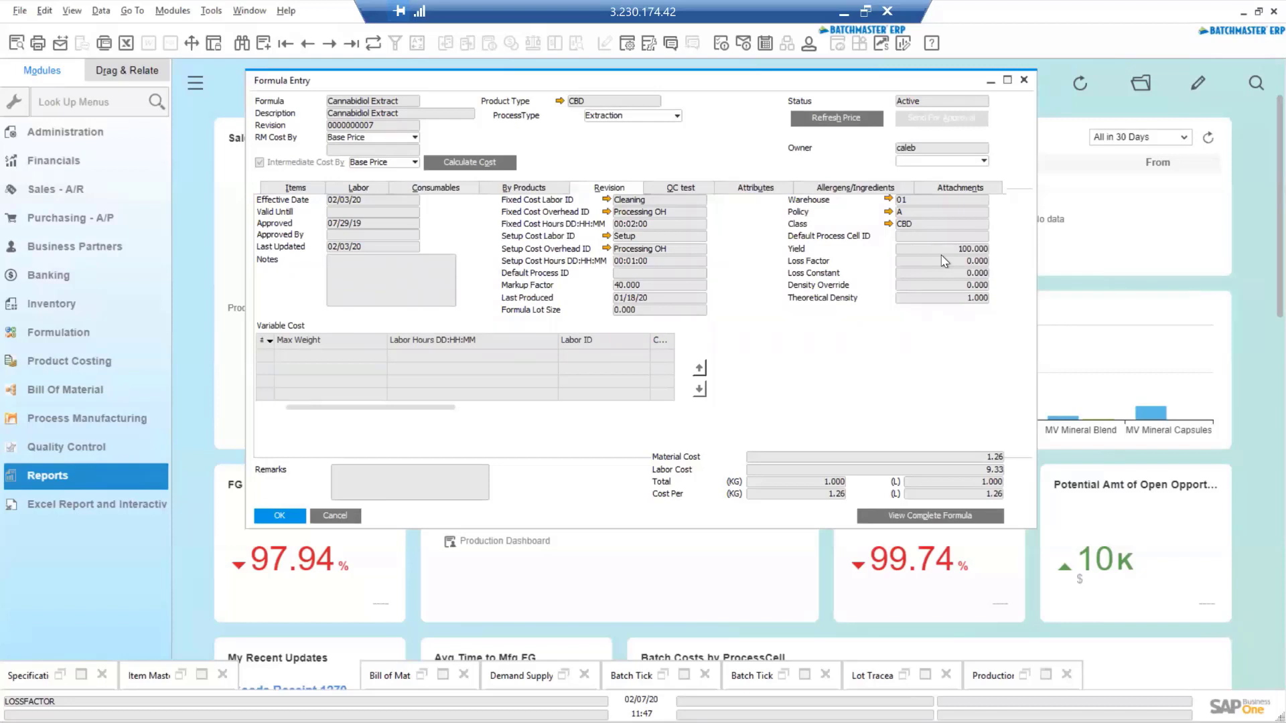
pyautogui.click(665, 193)
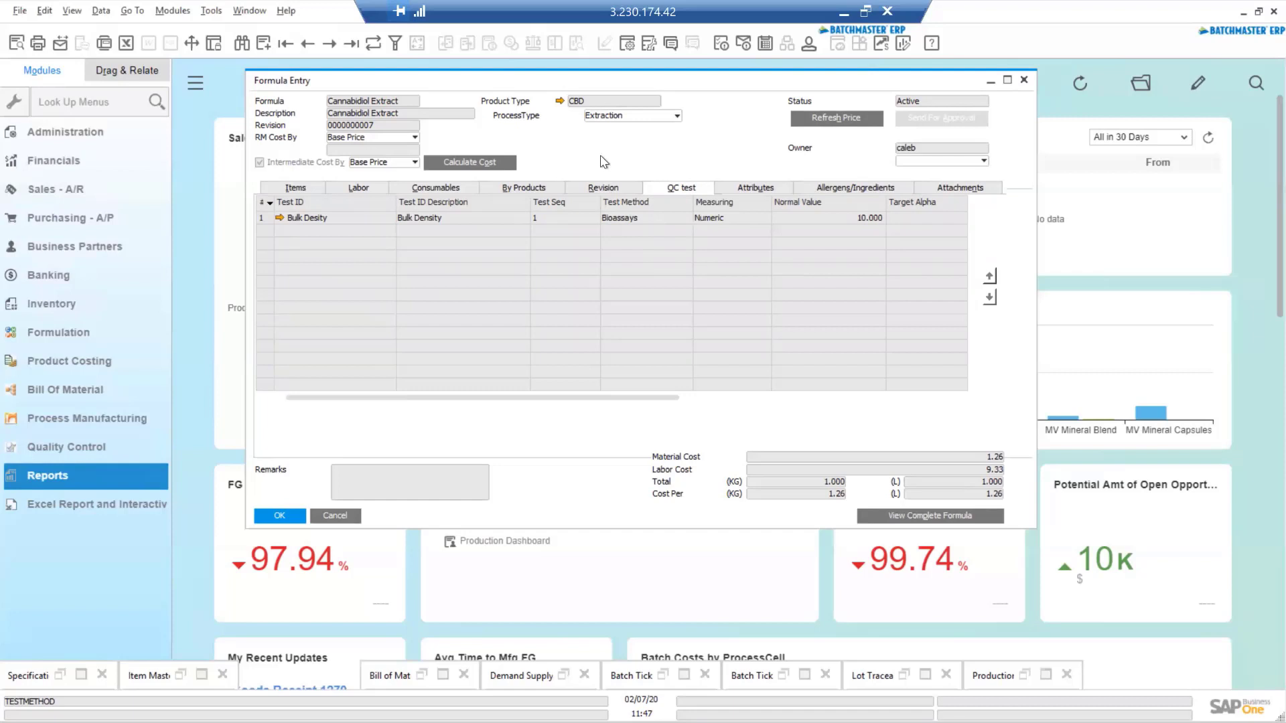
pyautogui.click(990, 81)
# Bring up the CBD Isolate Shatter bill of material and examine its complete, fully expanded BOM explosion
pyautogui.click(415, 683)
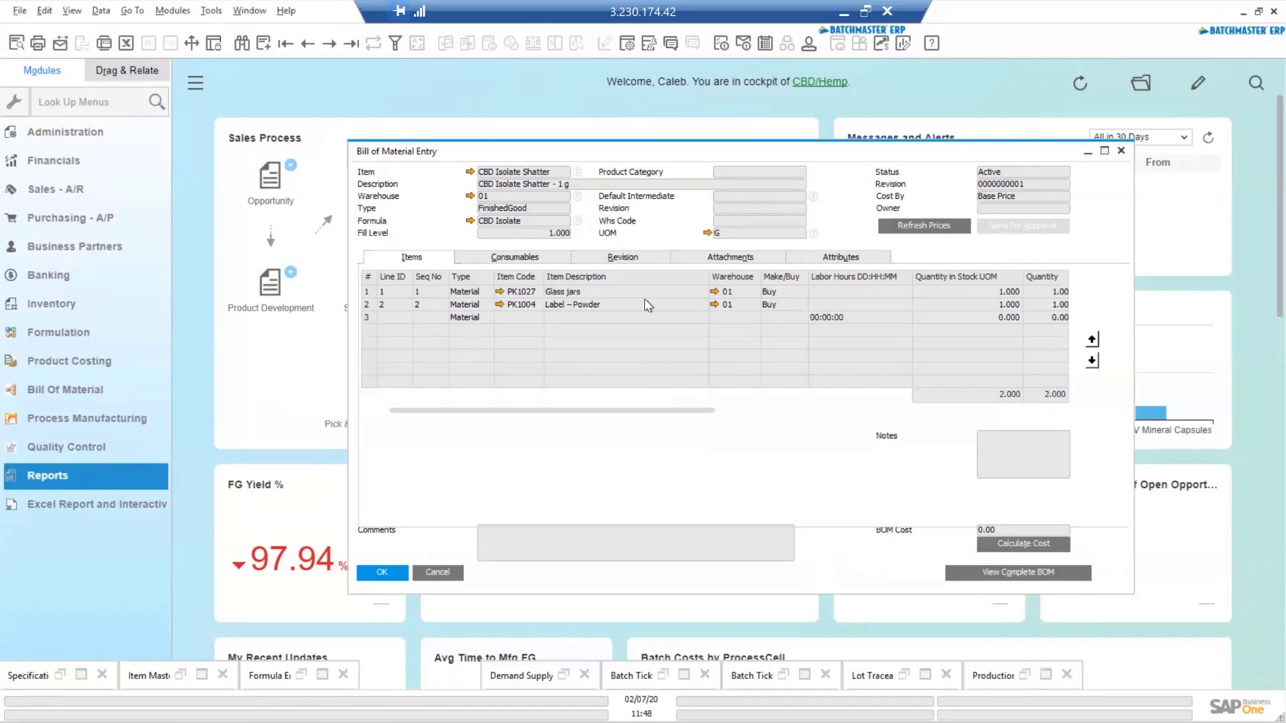
pyautogui.click(954, 578)
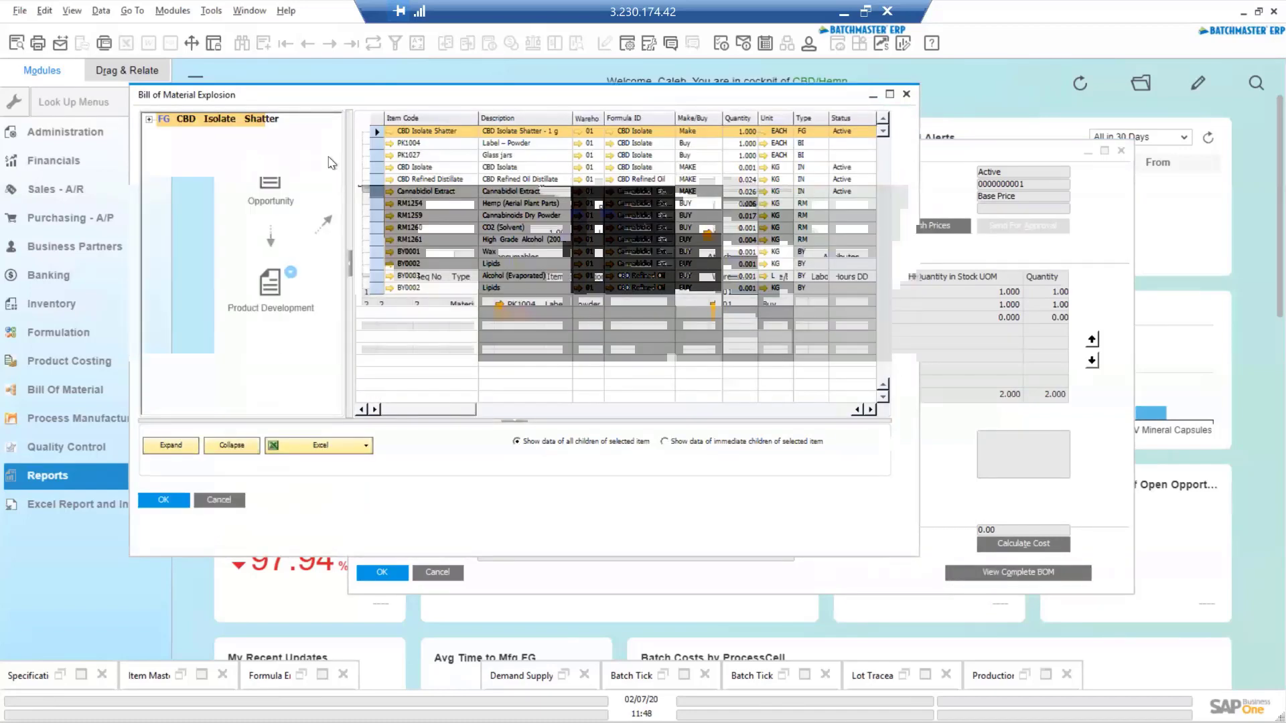
pyautogui.click(183, 444)
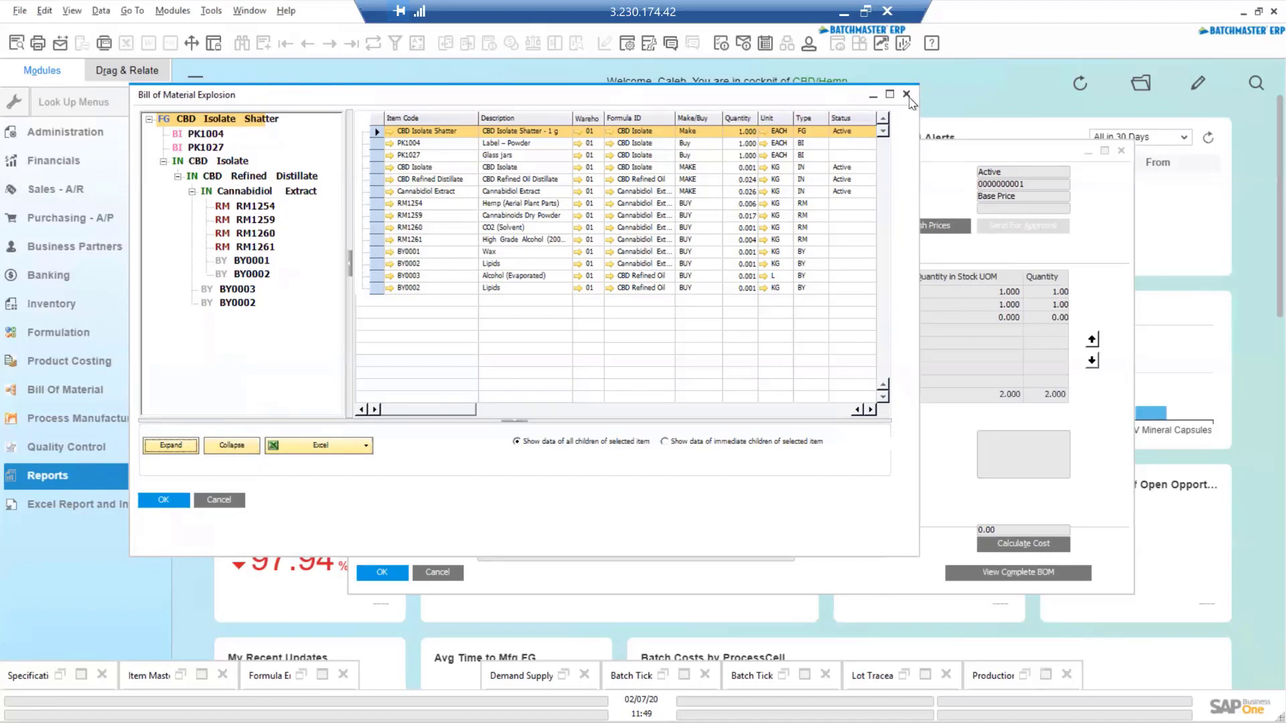
pyautogui.press('Escape')
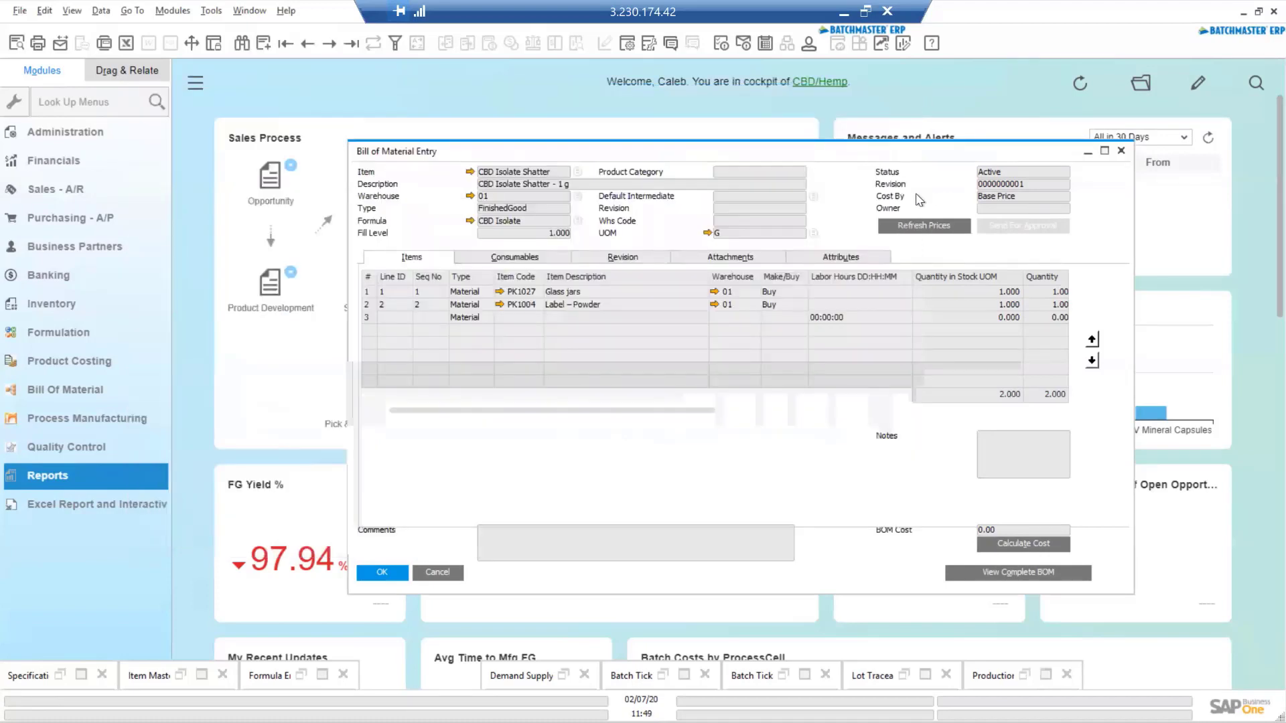
# Check the bill of material's process cell capacity override, close it without saving changes, and minimize the bill of material
pyautogui.rightClick(919, 200)
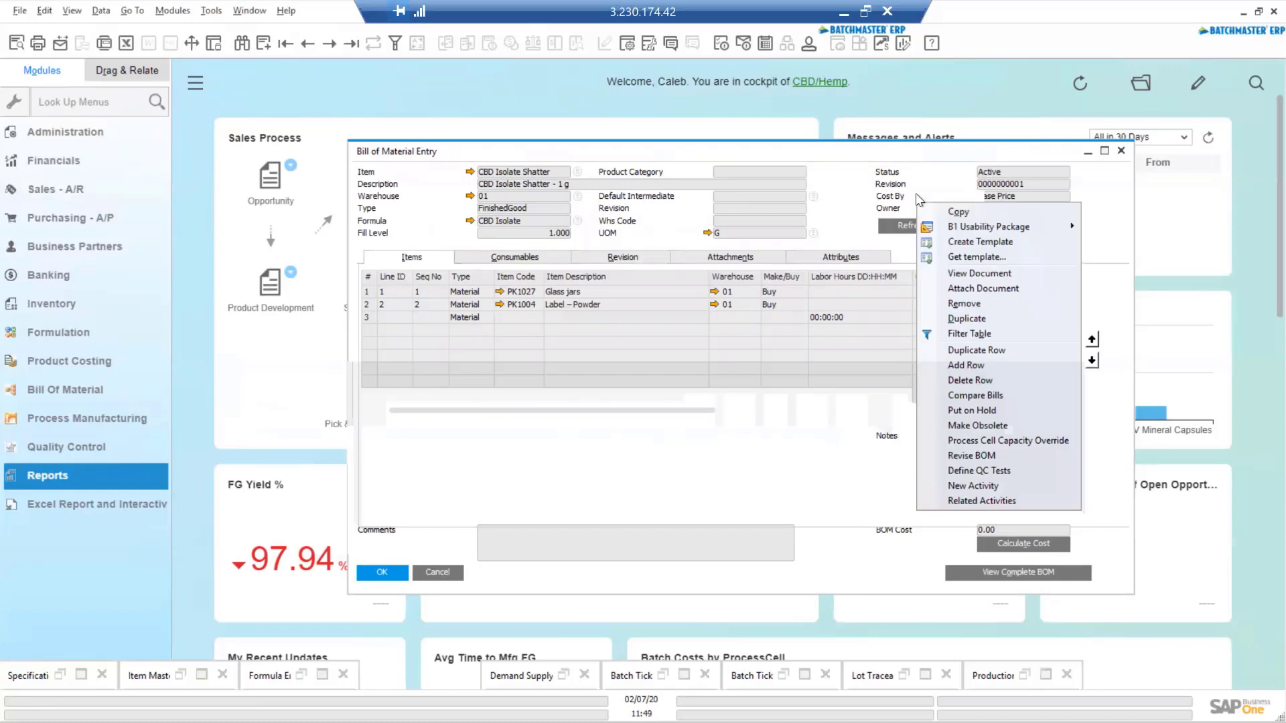
pyautogui.click(967, 446)
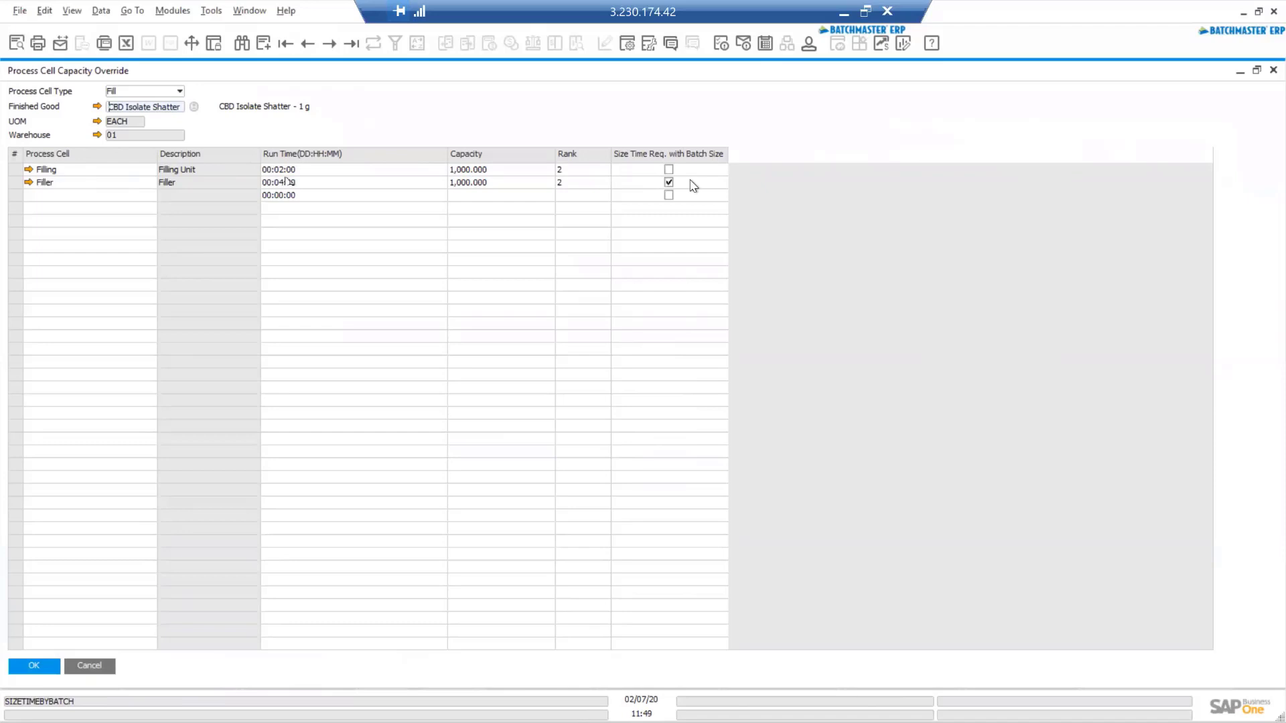
pyautogui.click(1273, 70)
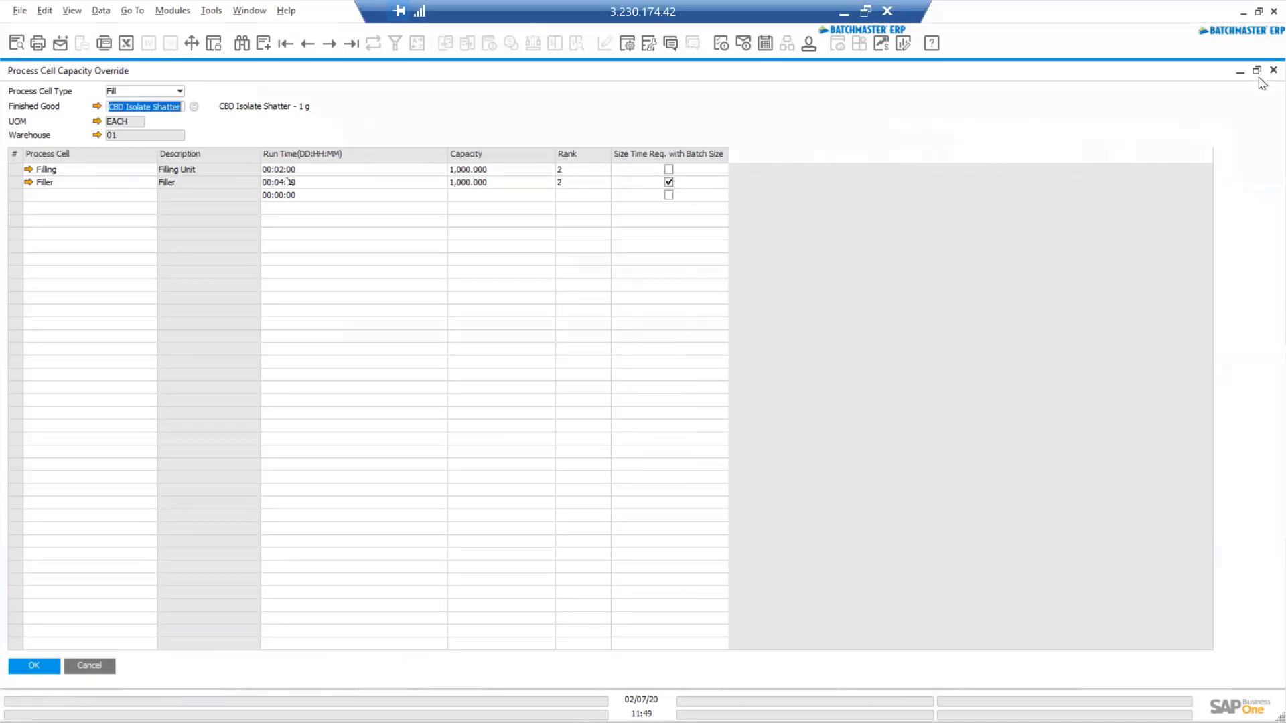
pyautogui.click(1274, 70)
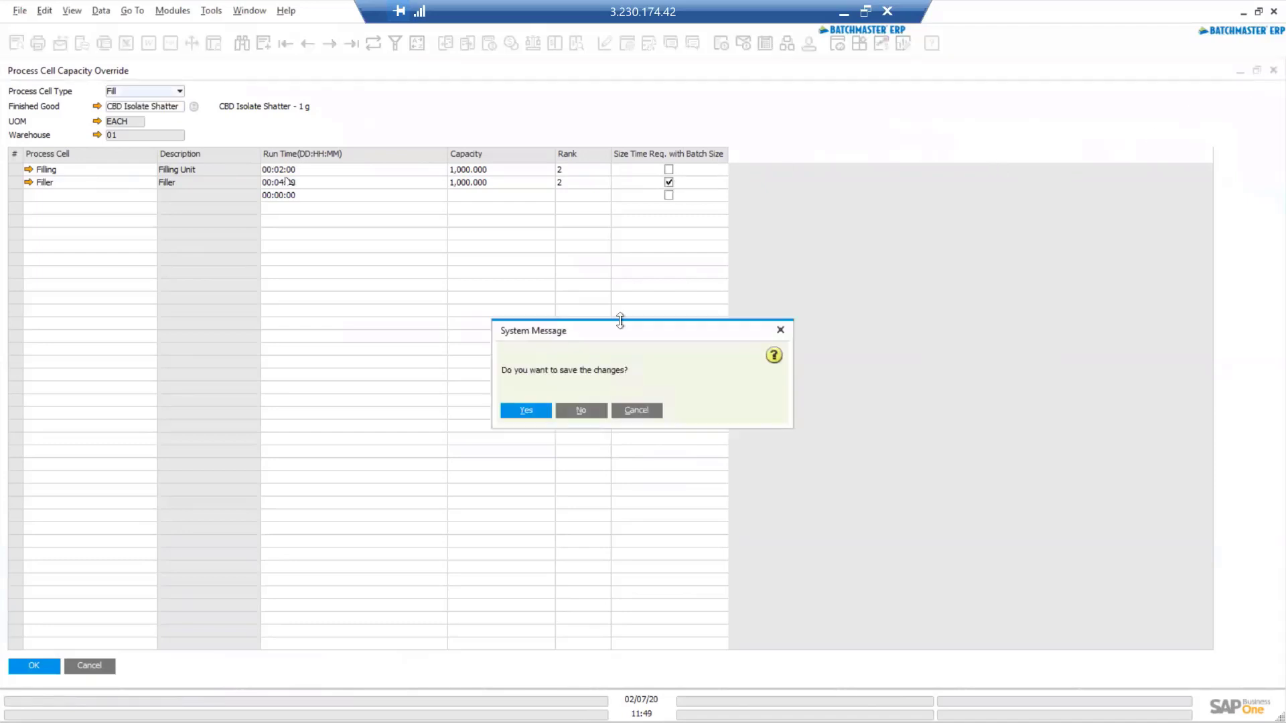
pyautogui.click(581, 412)
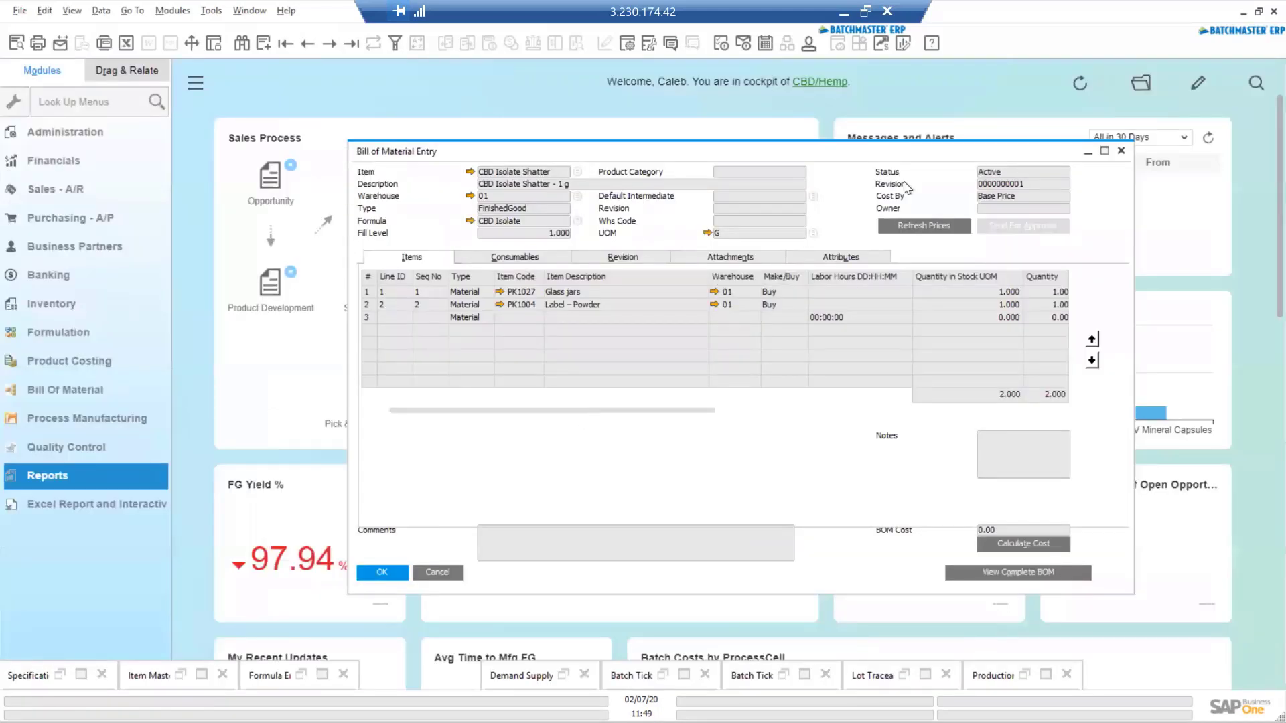
pyautogui.click(1090, 150)
# Bring up the CBD Isolate Shatter item master details, check the expiry date calculation options, and show its quality control tests in a maximized window
pyautogui.click(177, 682)
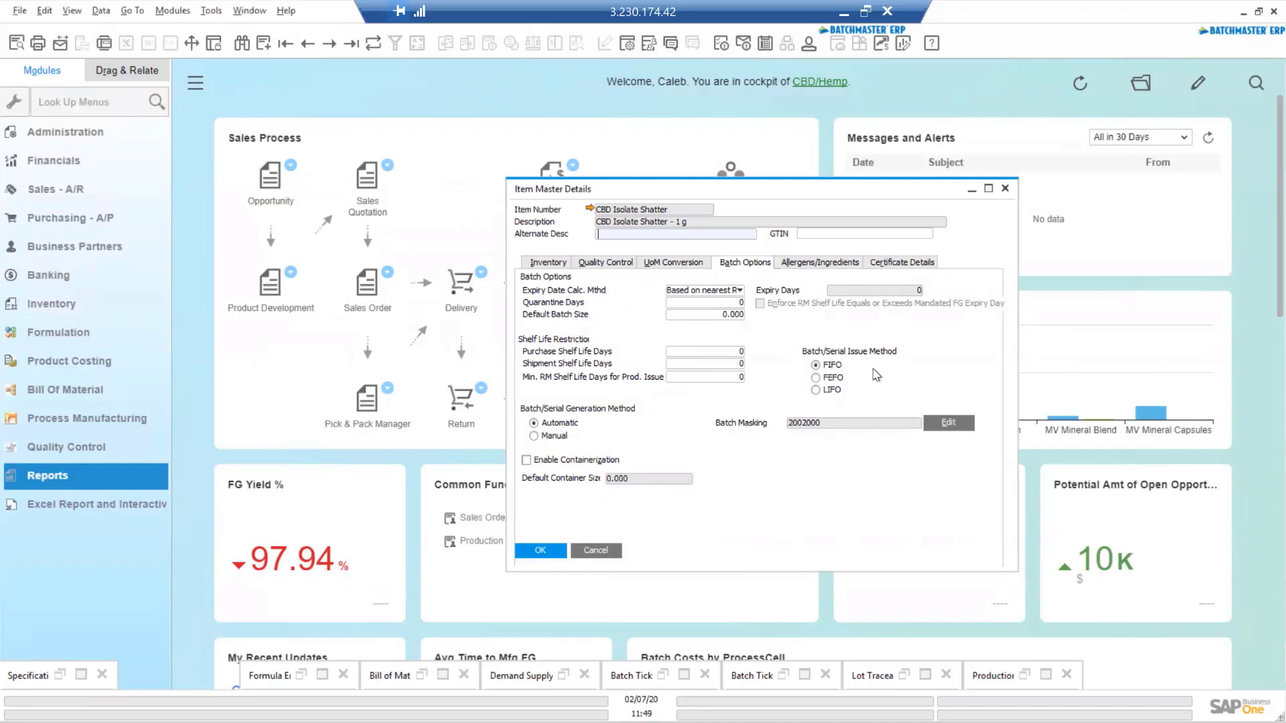
pyautogui.click(739, 291)
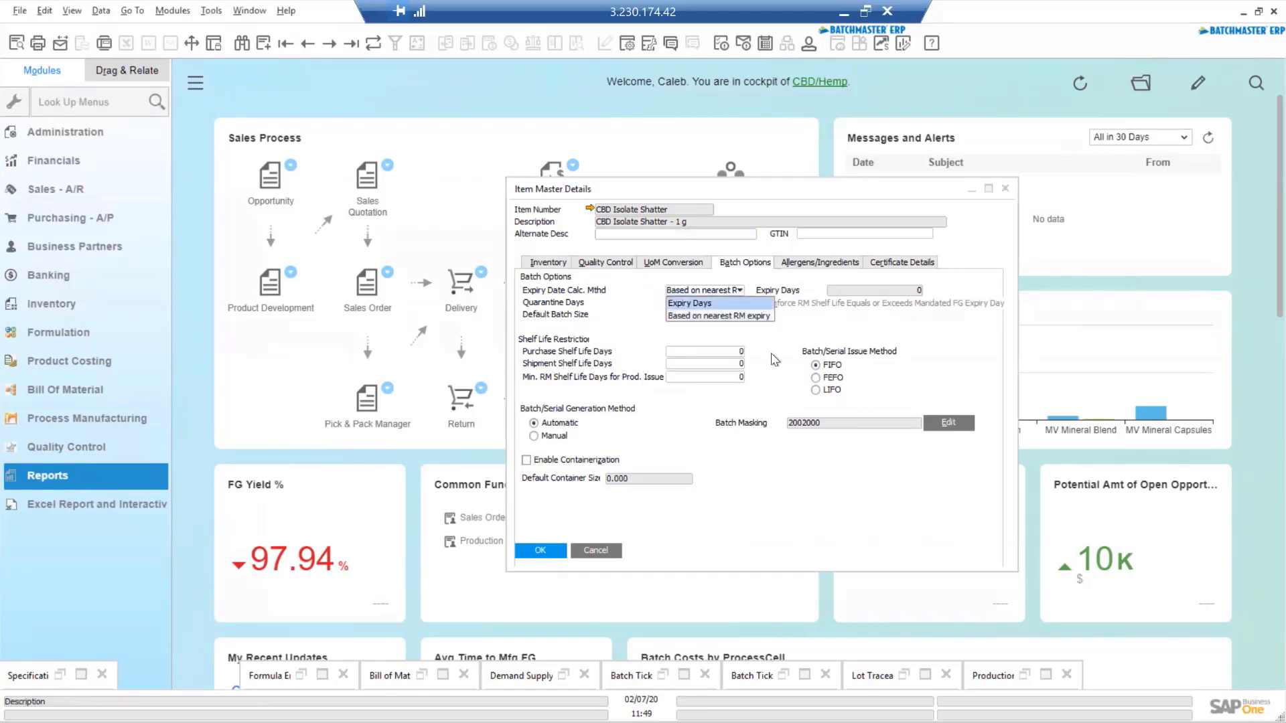
pyautogui.click(786, 363)
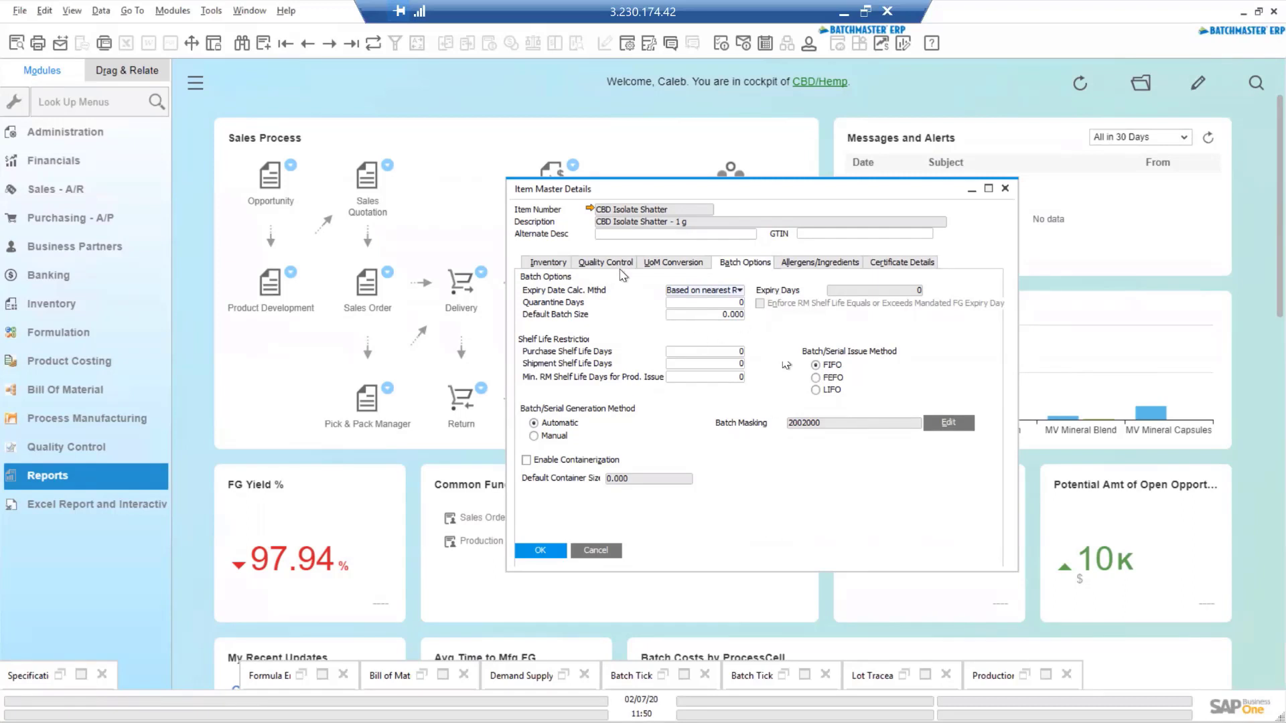
pyautogui.click(624, 265)
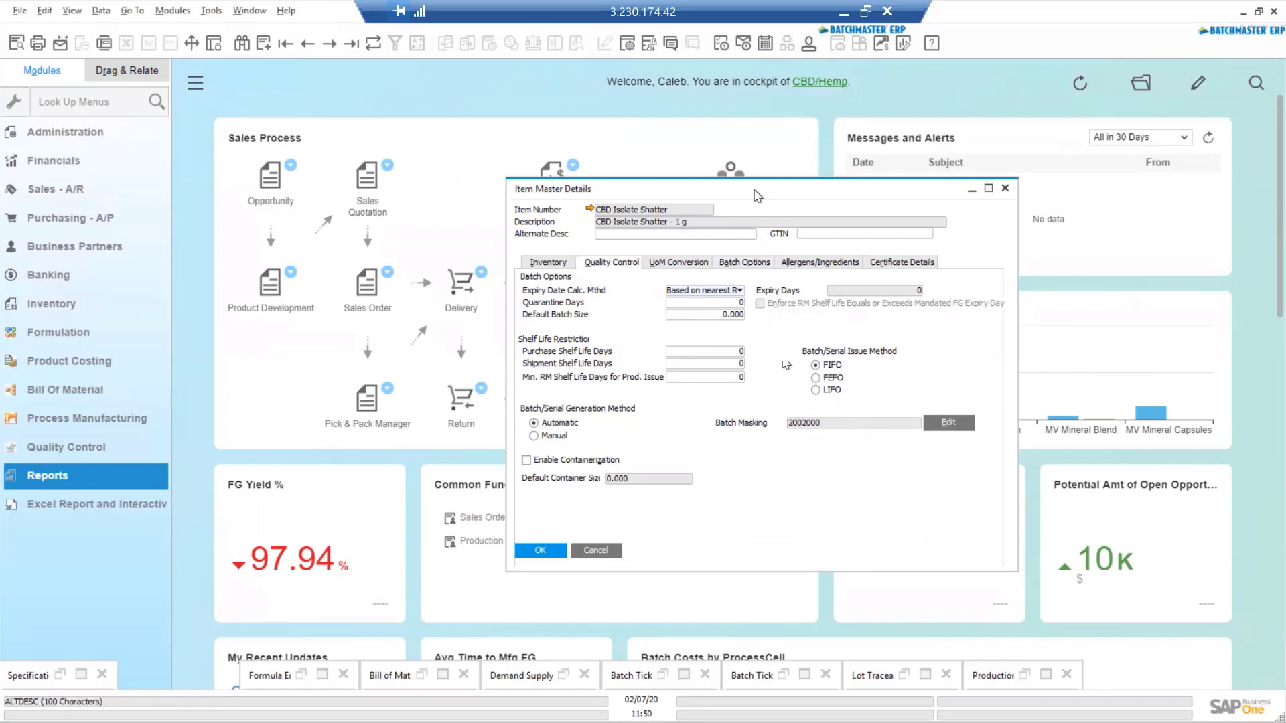
pyautogui.doubleClick(818, 194)
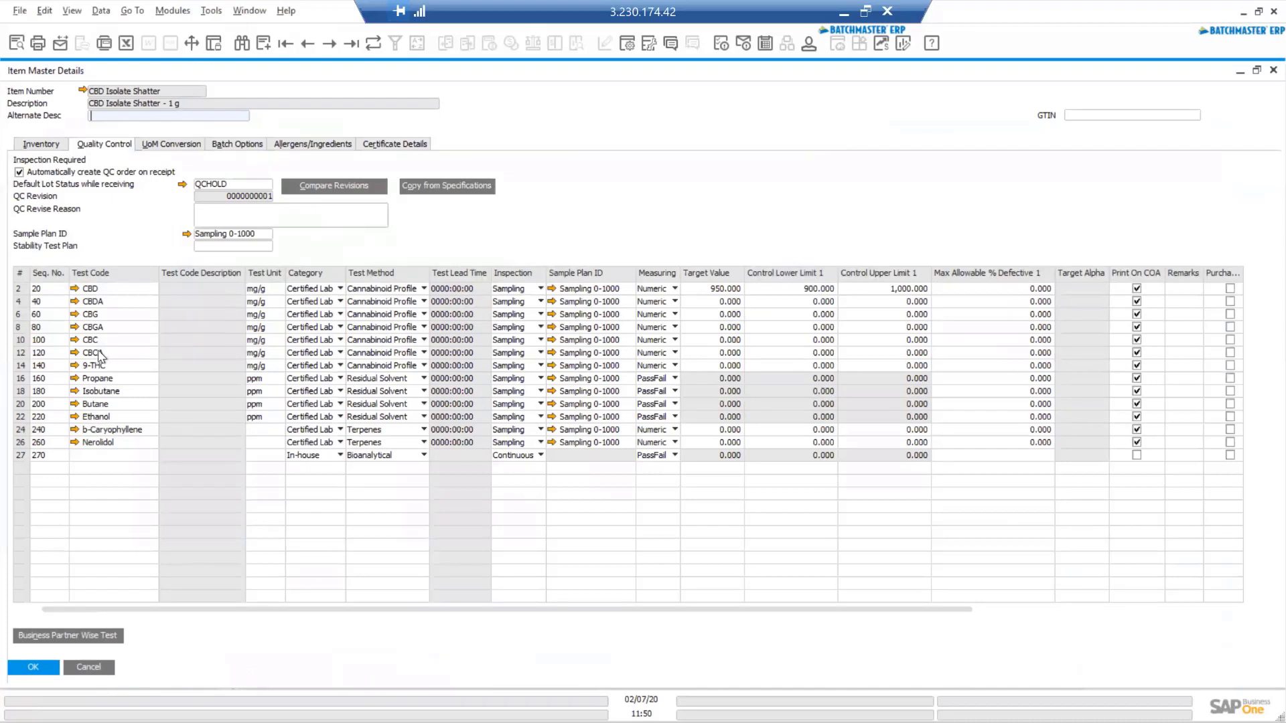
# Check the Test Master definitions, close them, and examine the remaining columns of CBD Isolate Shatter's quality control tests
pyautogui.click(341, 377)
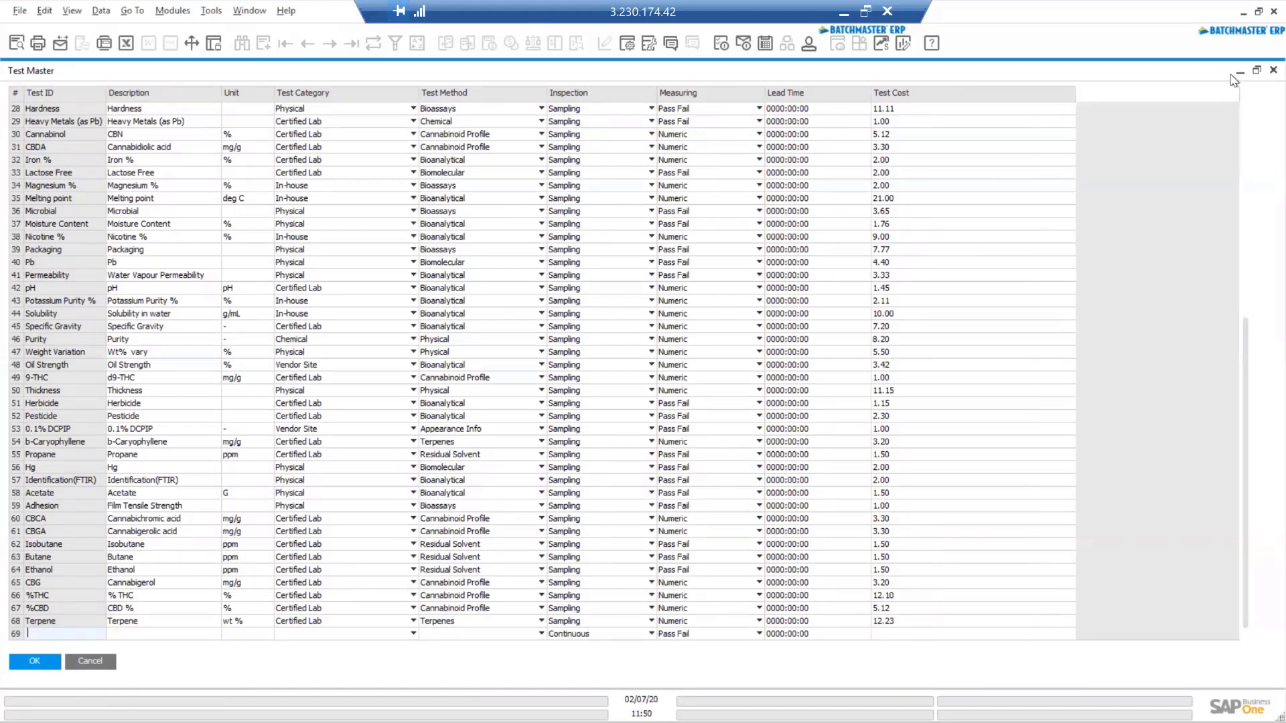
pyautogui.click(1273, 70)
pyautogui.click(580, 411)
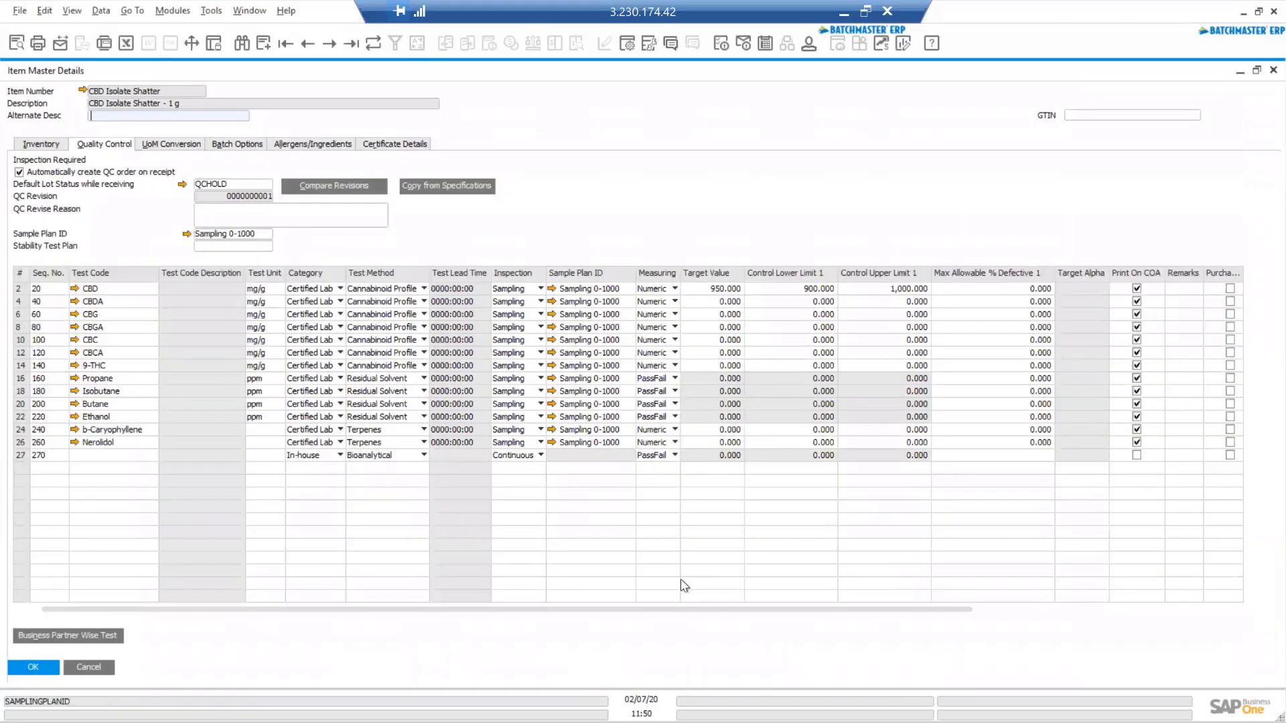
pyautogui.hscroll(2, 790, 608)
pyautogui.moveTo(789, 596); pyautogui.dragTo(795, 596)
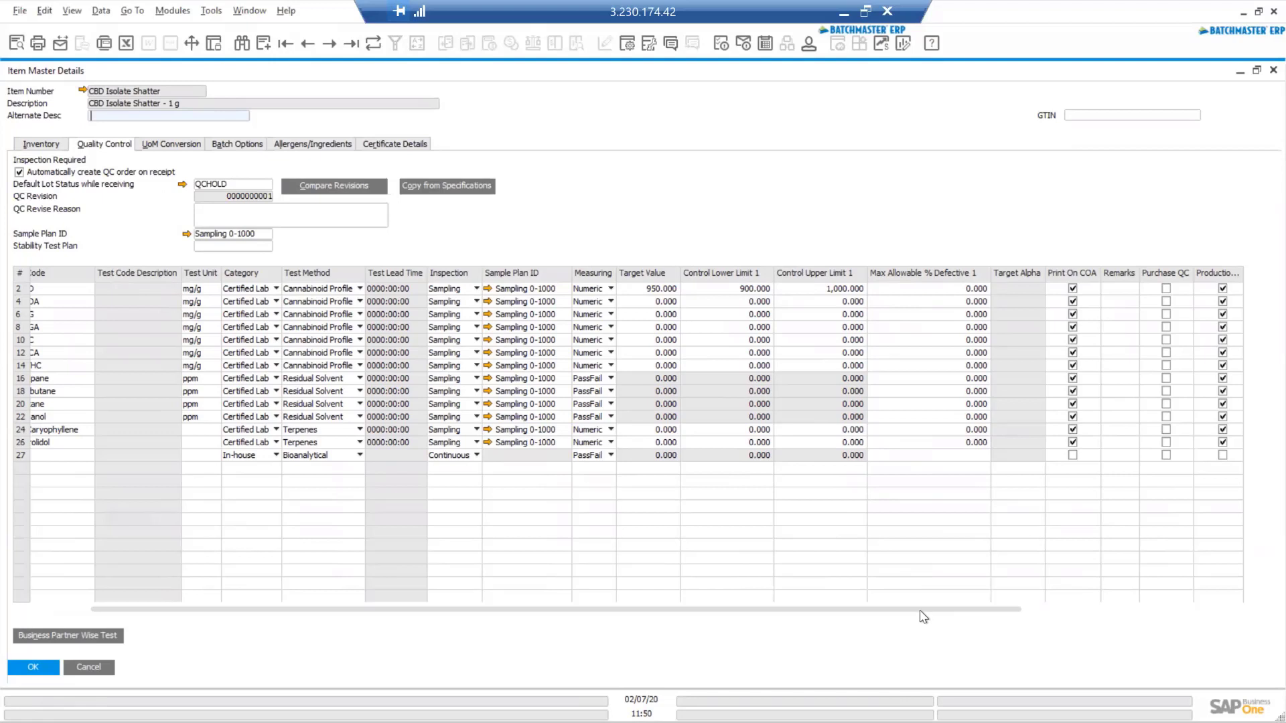
pyautogui.moveTo(998, 609); pyautogui.dragTo(1249, 624)
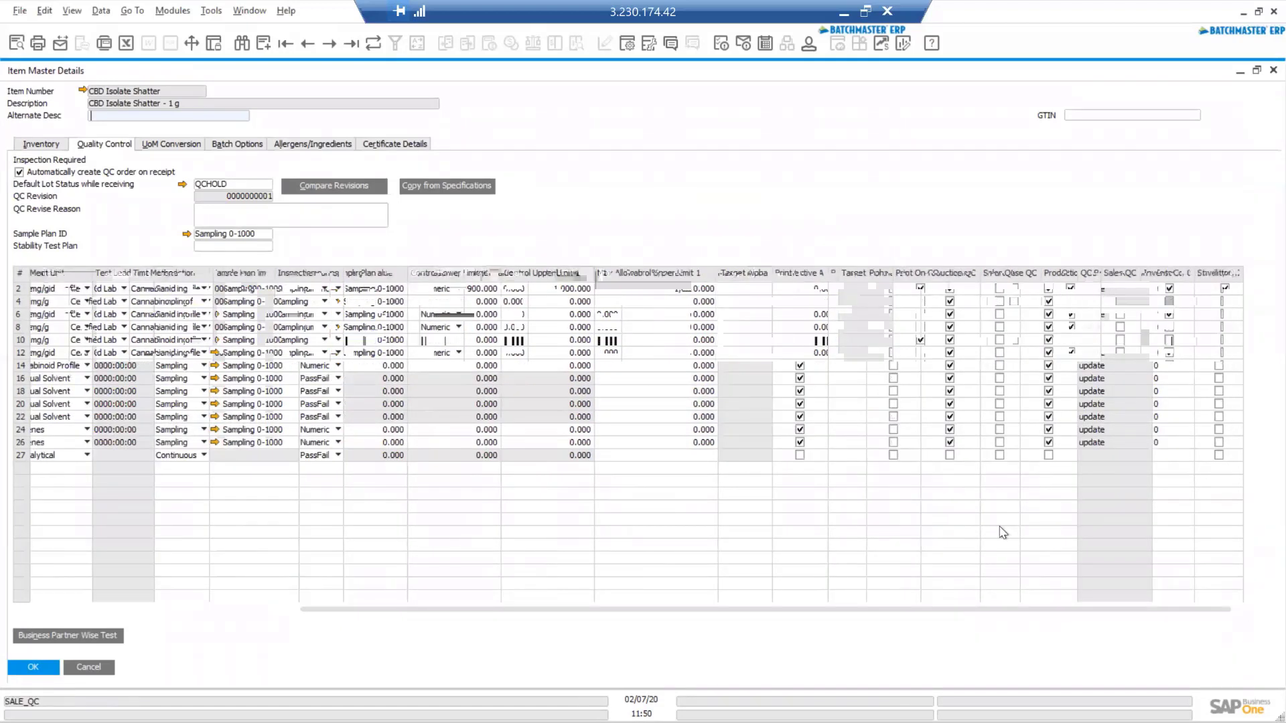
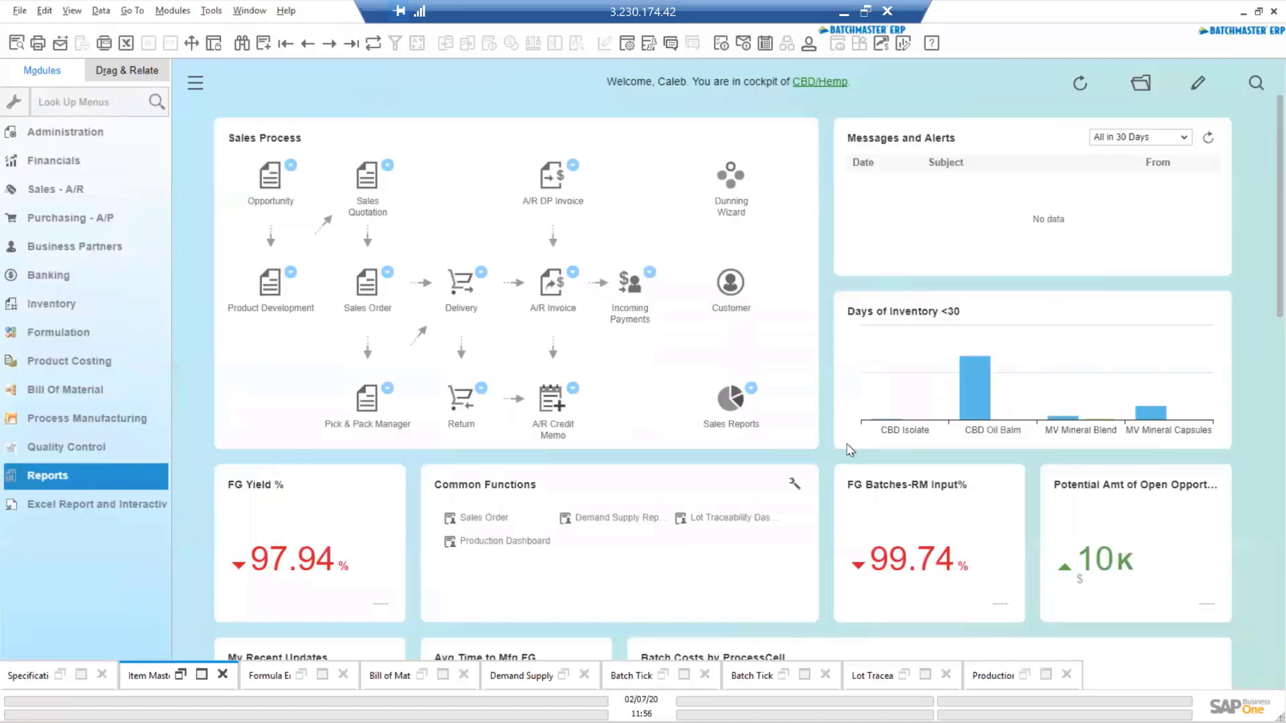
# Run the Demand Supply Report from item CBD Full Spectrum for warehouse 01 with demand end date 02/07/20
pyautogui.click(568, 680)
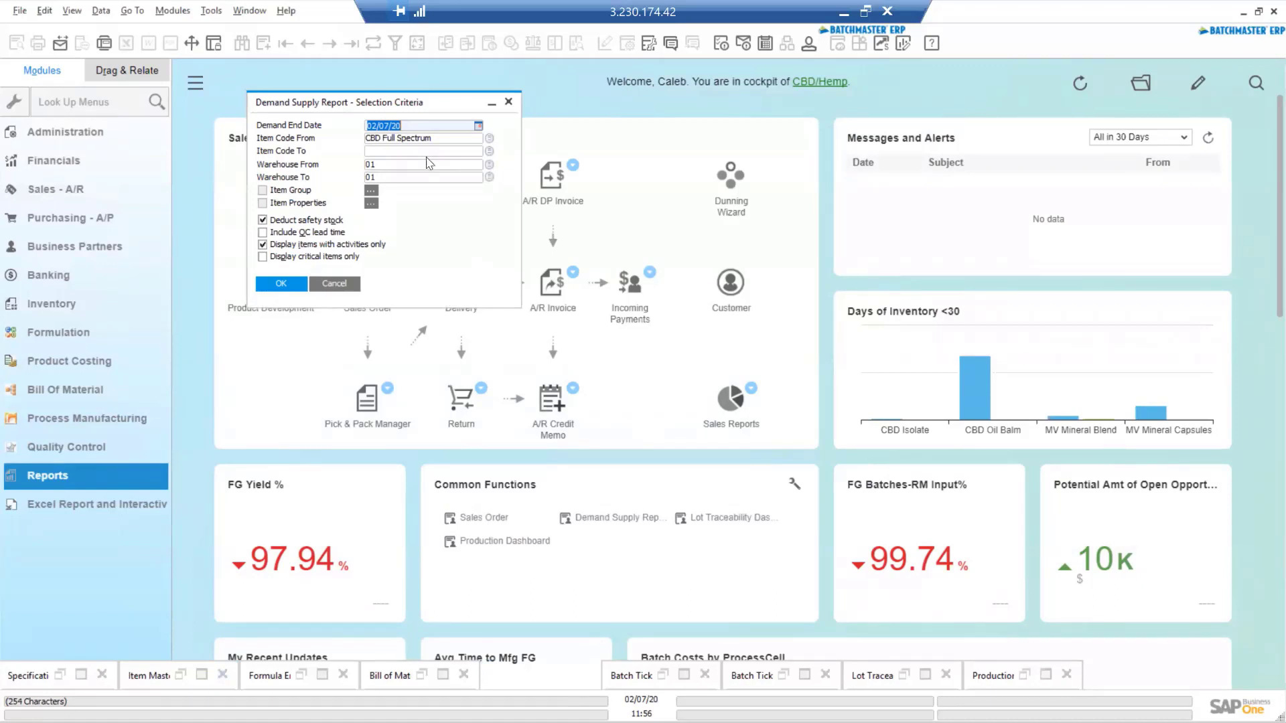
pyautogui.click(281, 284)
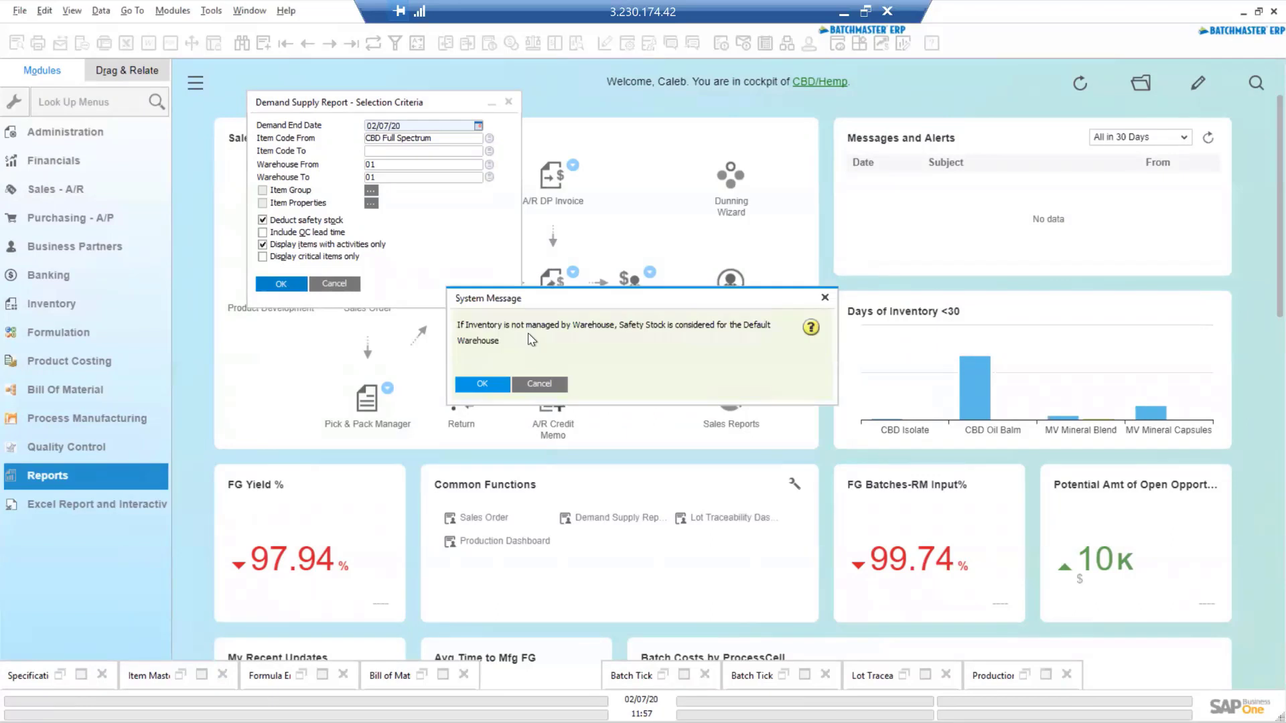
pyautogui.click(497, 390)
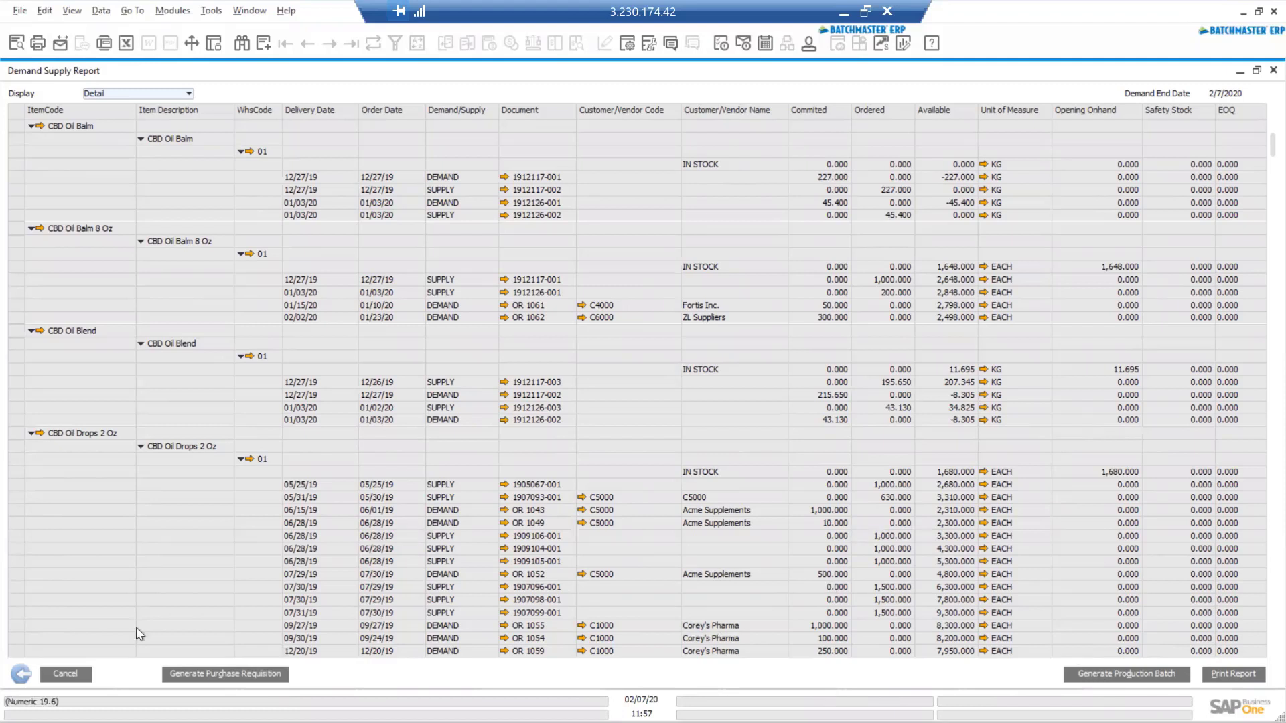
# Review the report's purchase requisition proposals and vendors with Purchase Order and Combine PO/PReq chosen, cancel the generation, and minimize the selection criteria
pyautogui.click(239, 674)
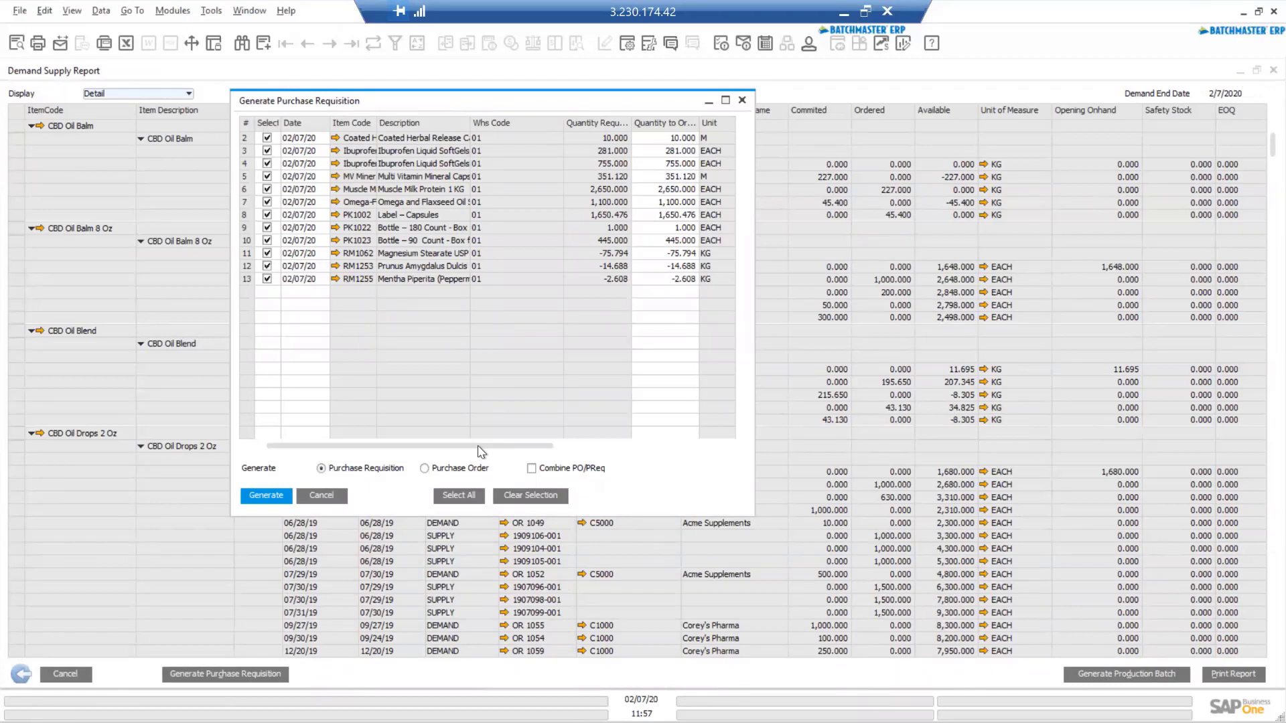
pyautogui.moveTo(481, 452); pyautogui.dragTo(589, 452)
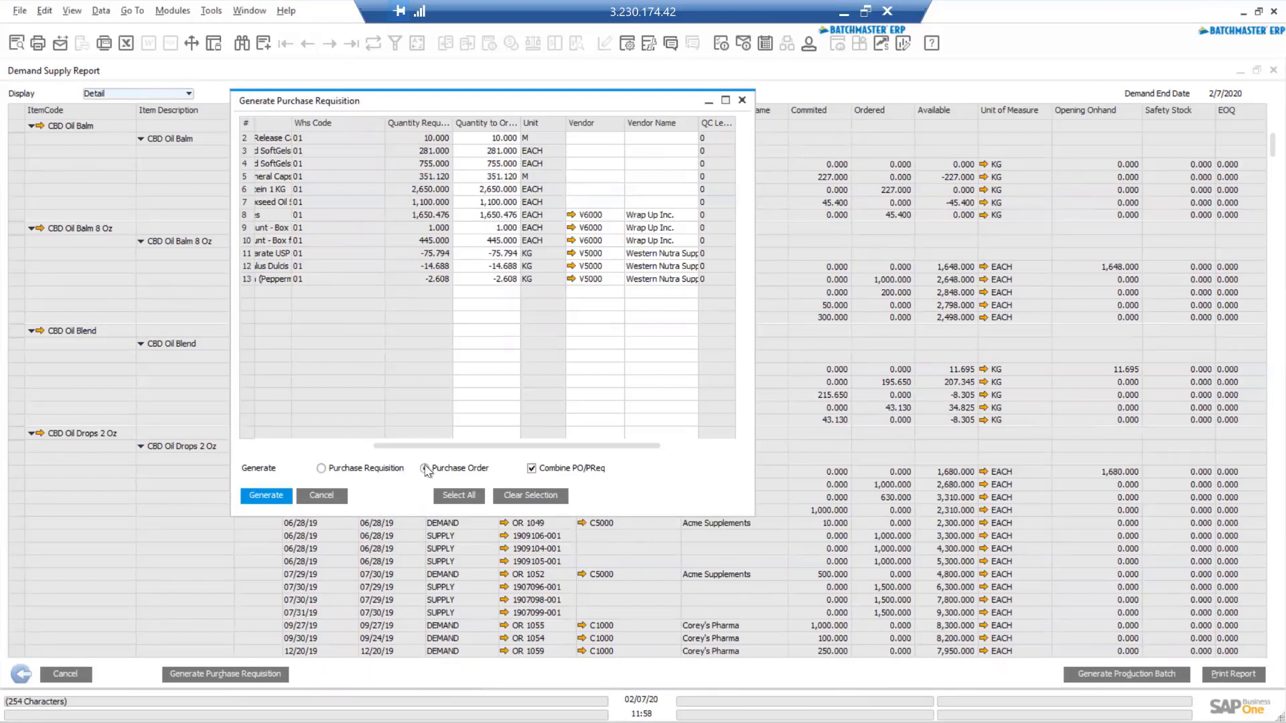
pyautogui.click(322, 496)
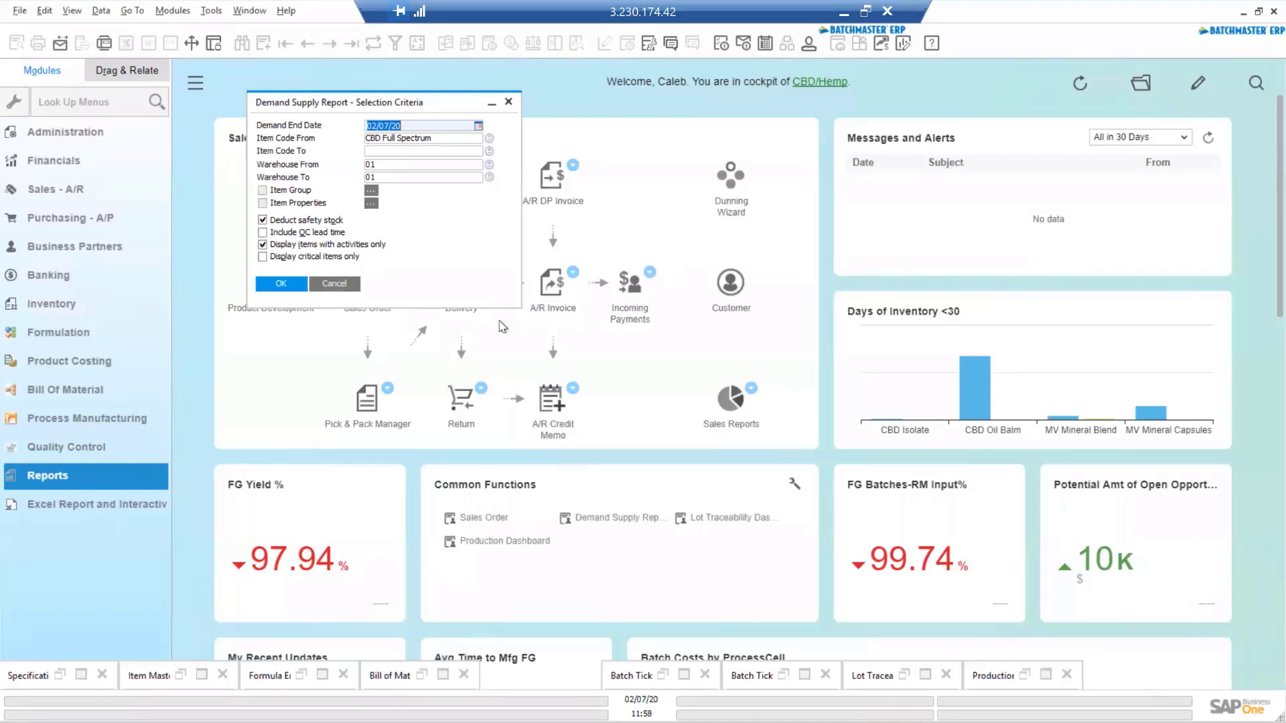
pyautogui.moveTo(490, 104); pyautogui.dragTo(499, 154)
pyautogui.doubleClick(499, 153)
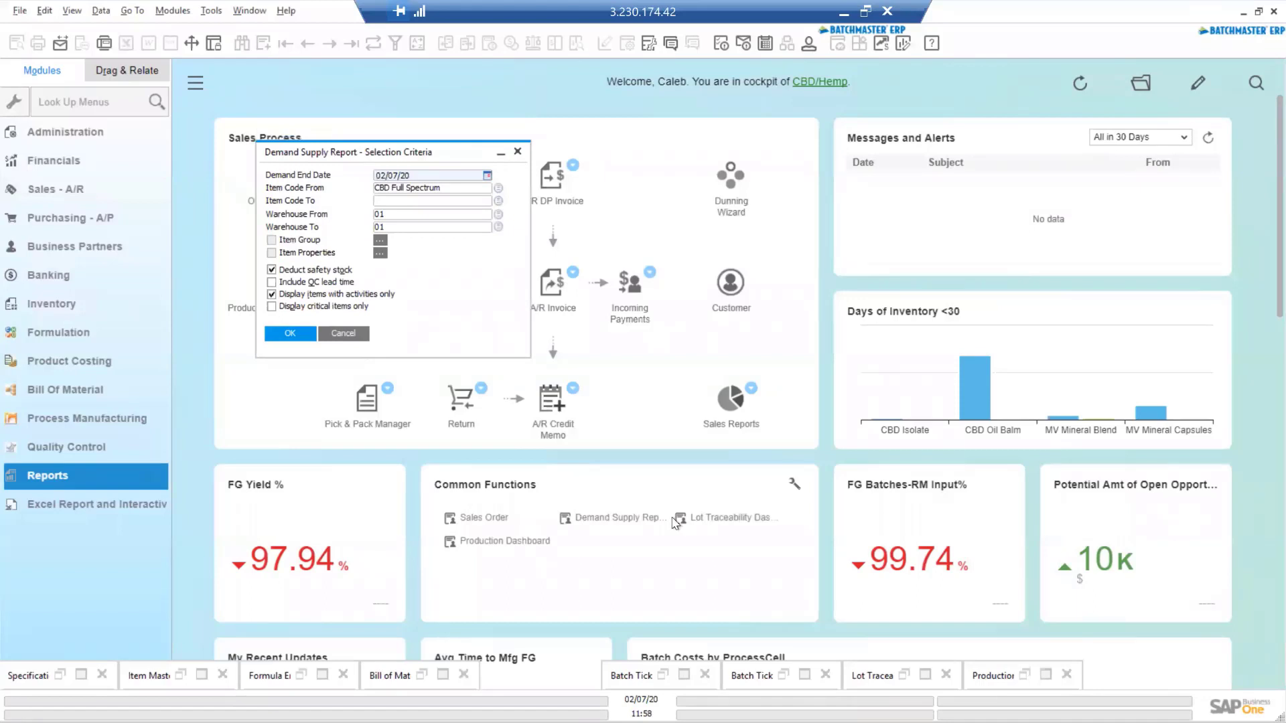
# Bring up the released CBD Refined Oil batch ticket and examine its general details and maximized formula lines
pyautogui.click(662, 677)
pyautogui.click(262, 229)
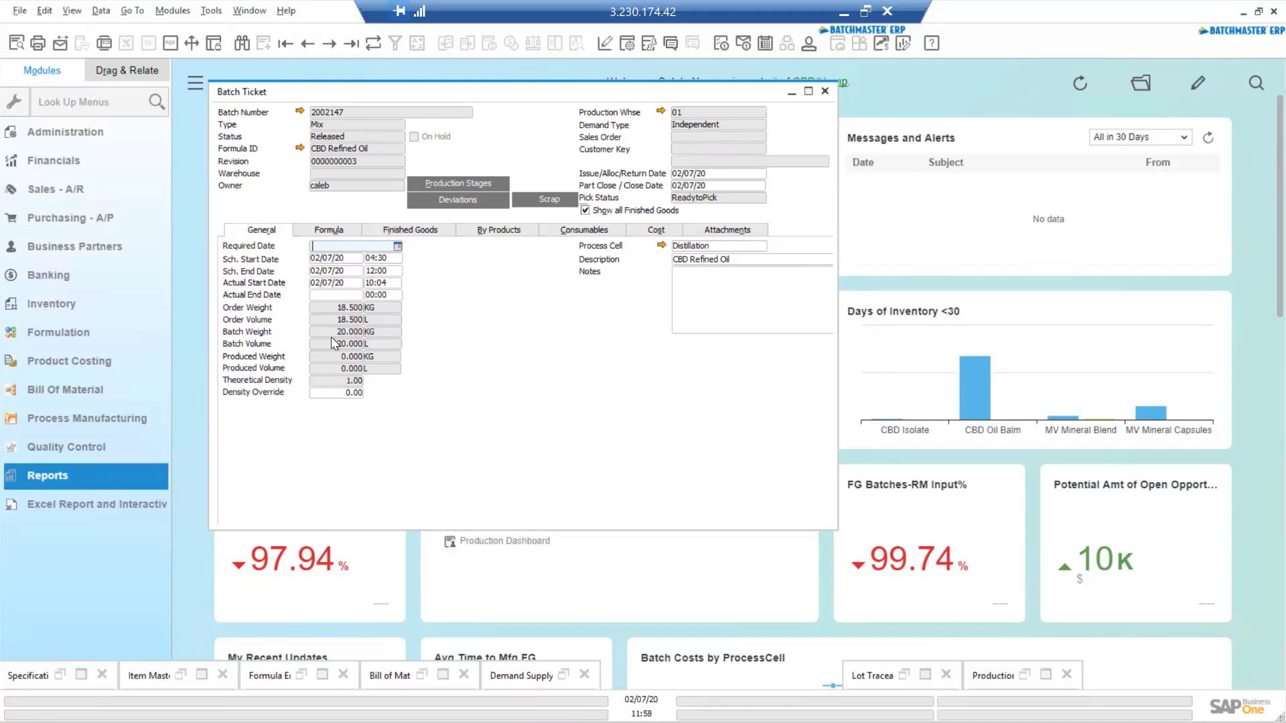
pyautogui.click(330, 231)
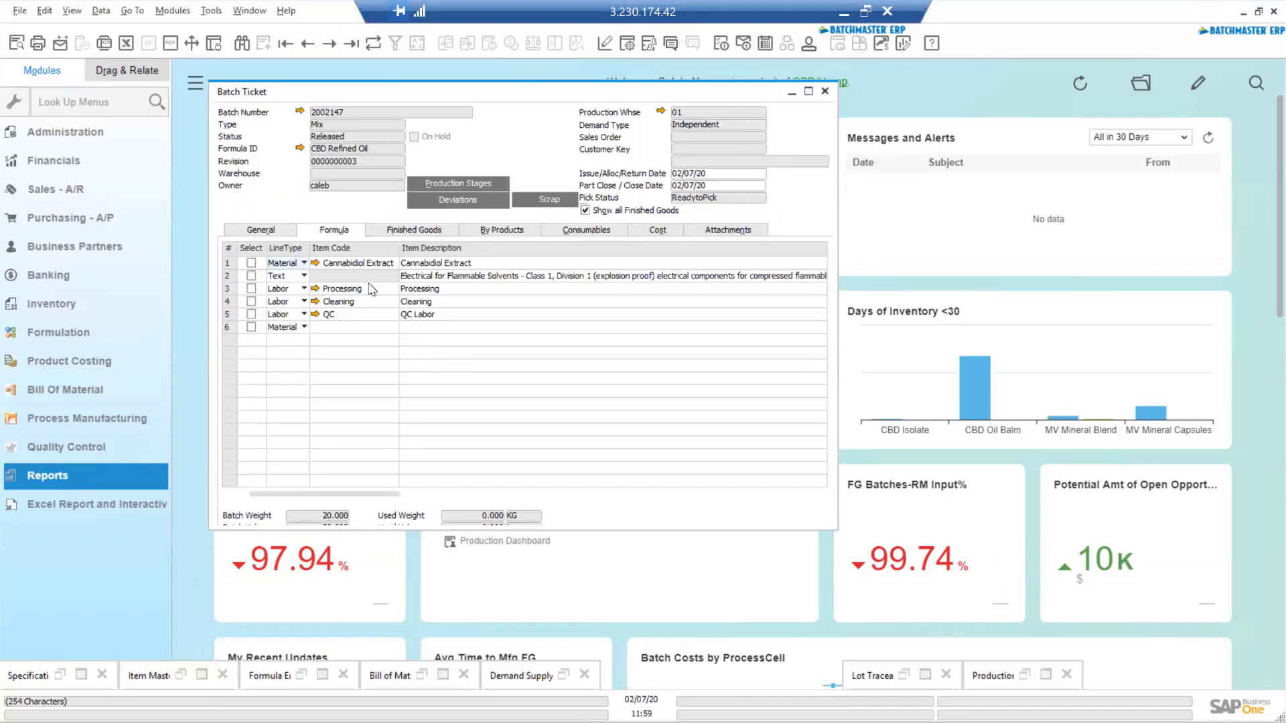
pyautogui.click(77, 13)
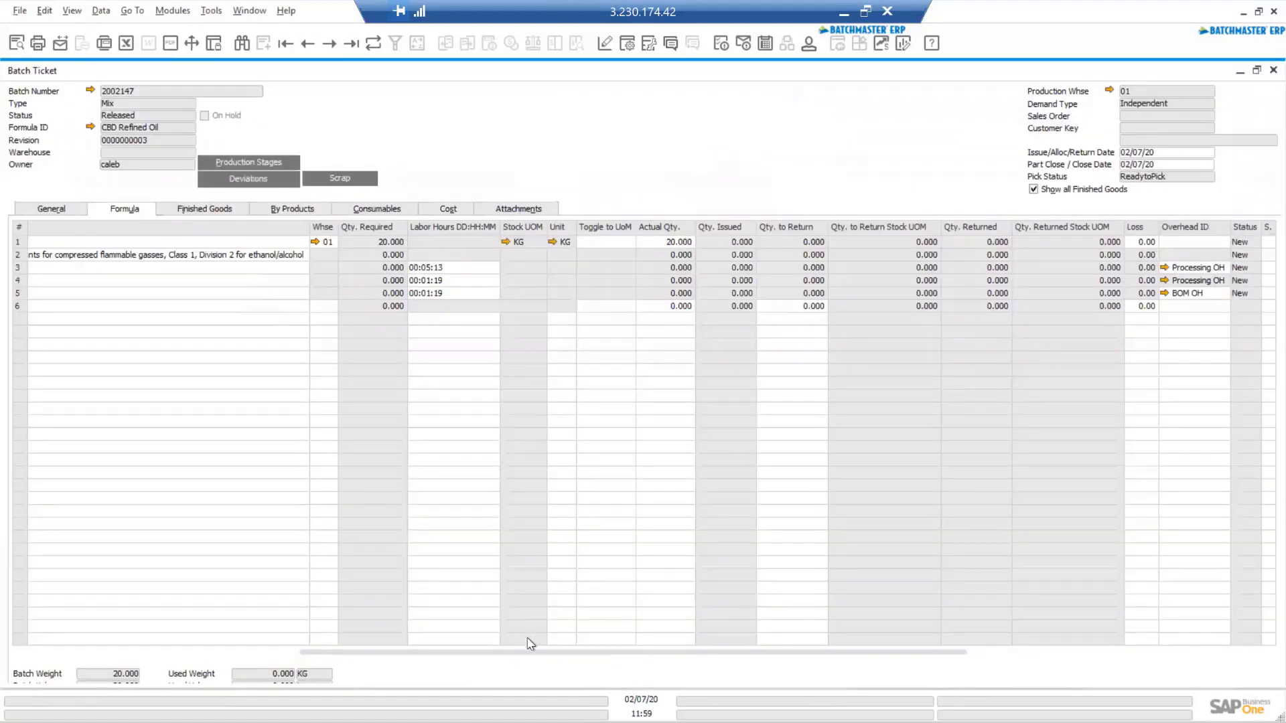
pyautogui.hscroll(3, 592, 658)
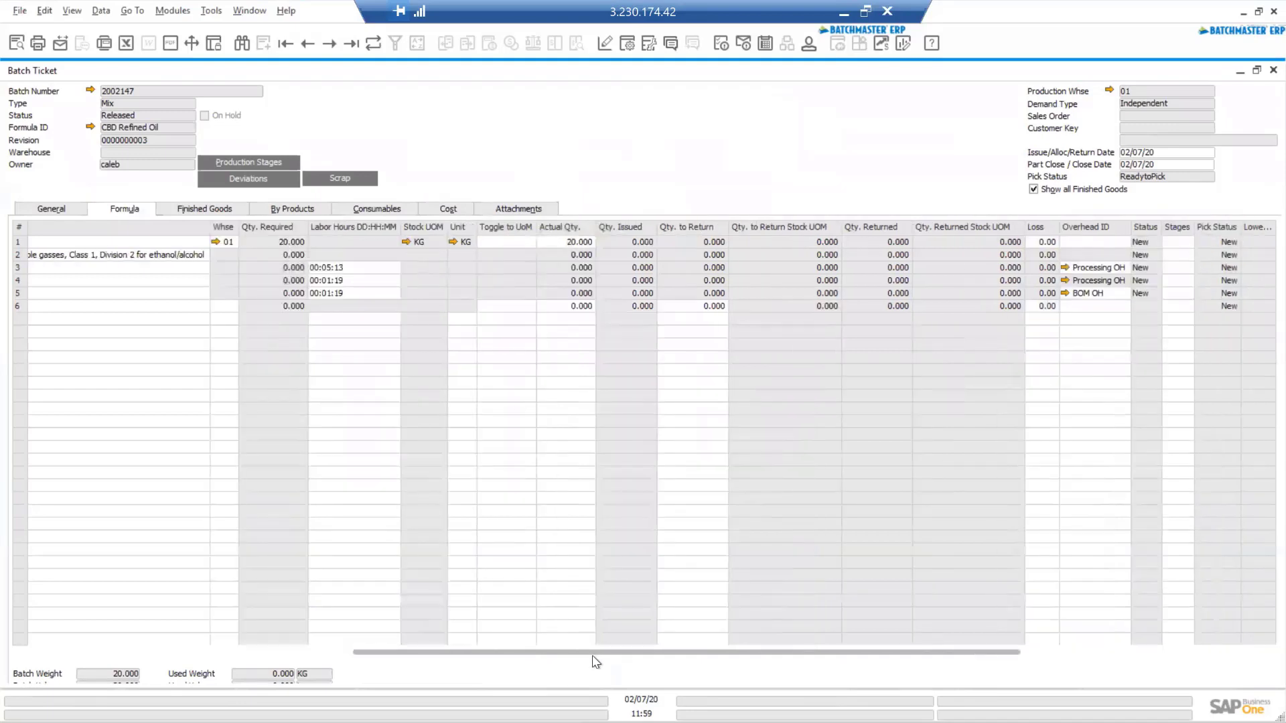
pyautogui.moveTo(592, 657); pyautogui.dragTo(450, 644)
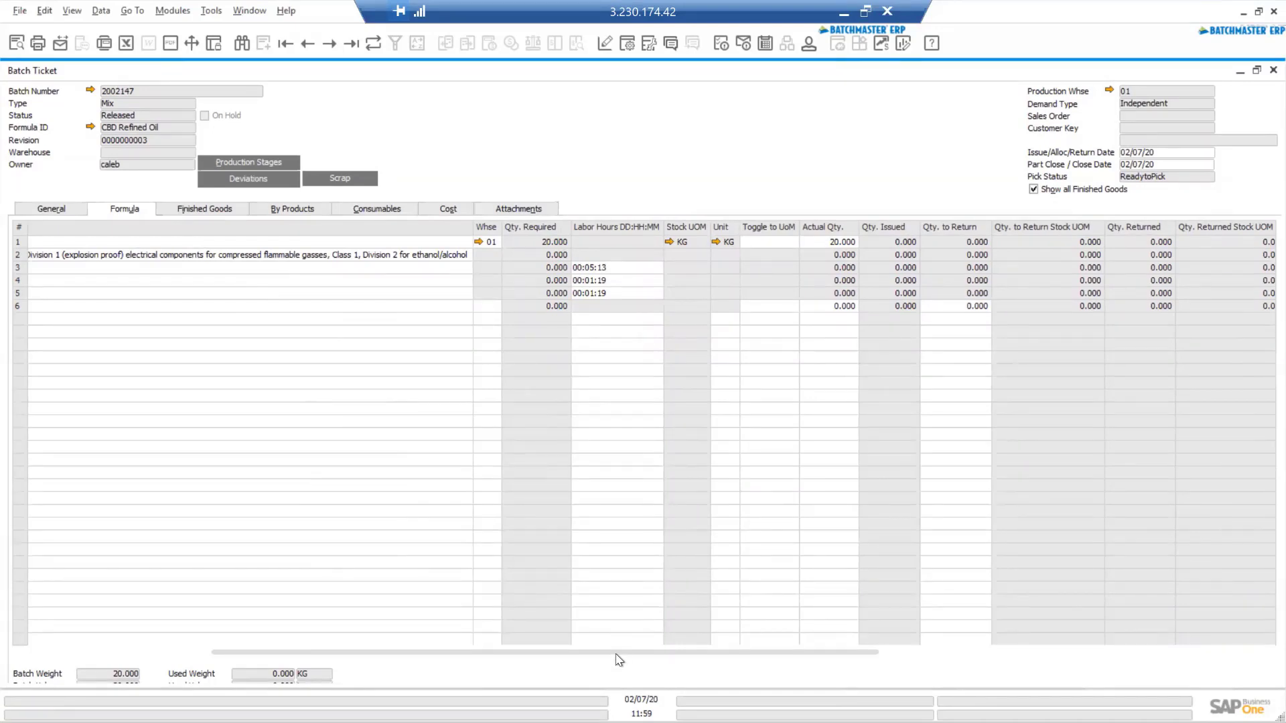
pyautogui.hscroll(5, 811, 633)
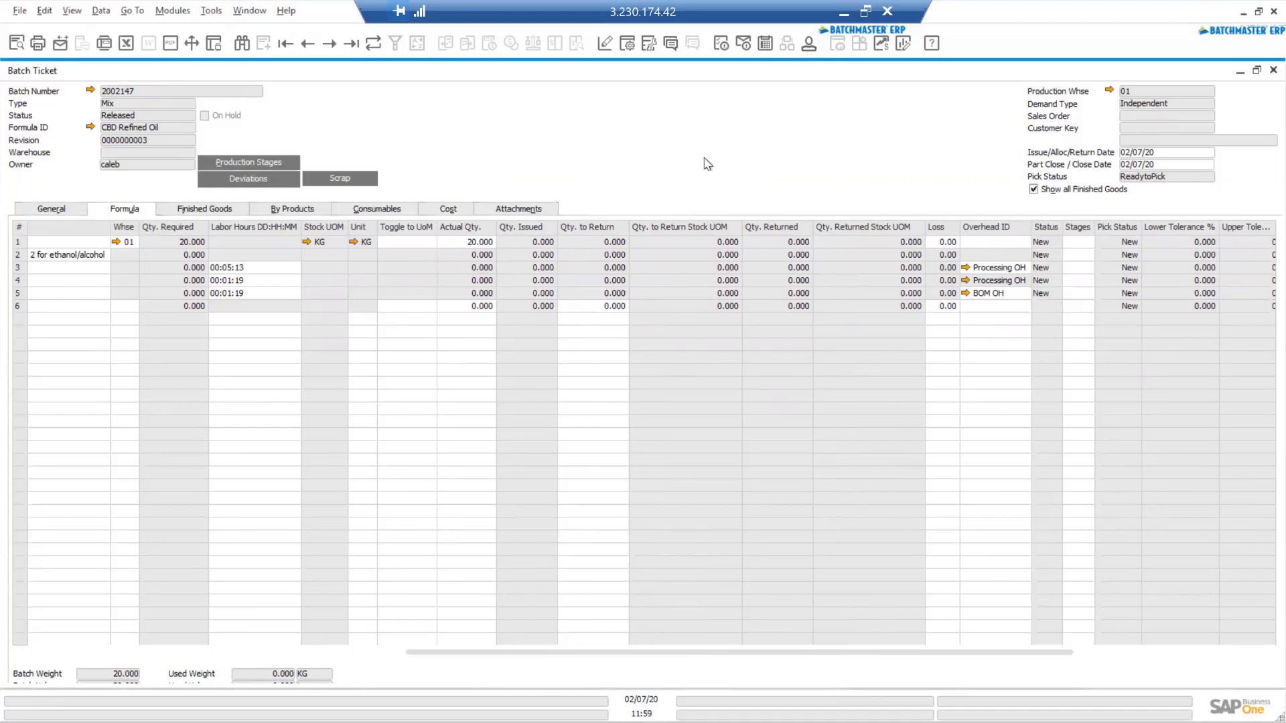
# Check the batch sizing methods, including Availability of One Material, and leave without resizing the CBD Refined Oil batch
pyautogui.rightClick(640, 153)
pyautogui.click(710, 271)
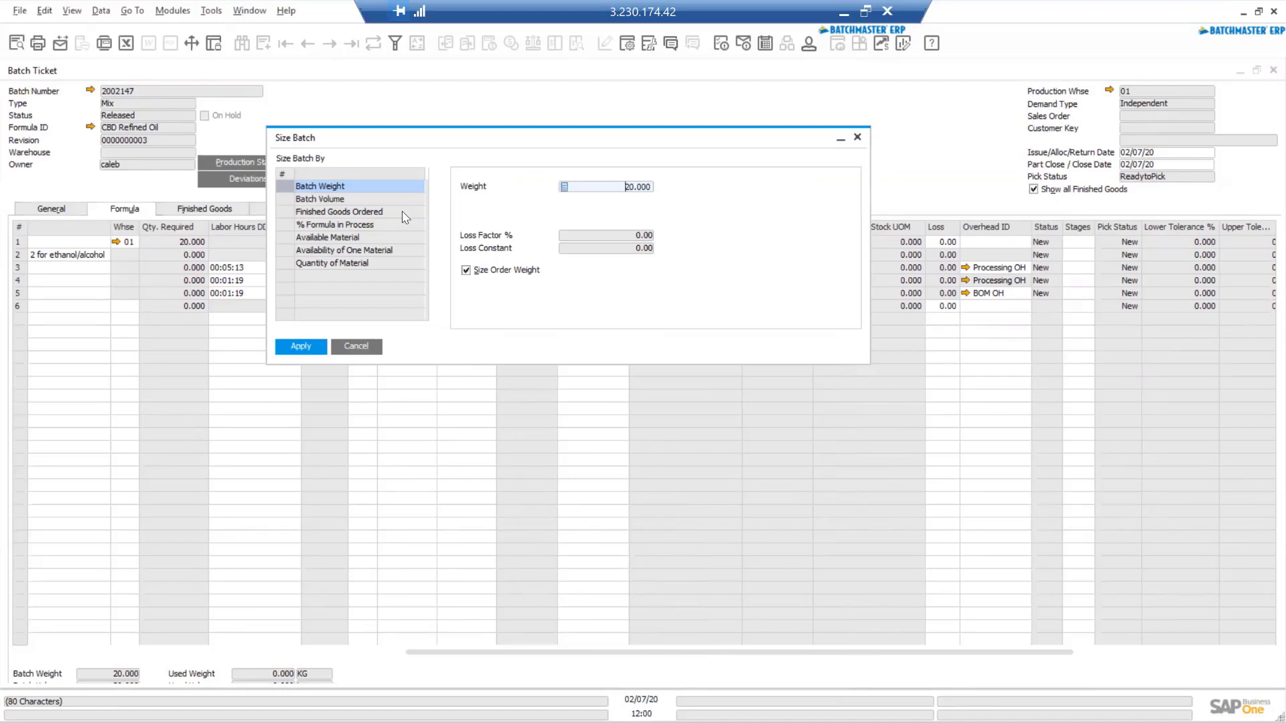
pyautogui.click(313, 251)
pyautogui.moveTo(740, 271); pyautogui.dragTo(632, 282)
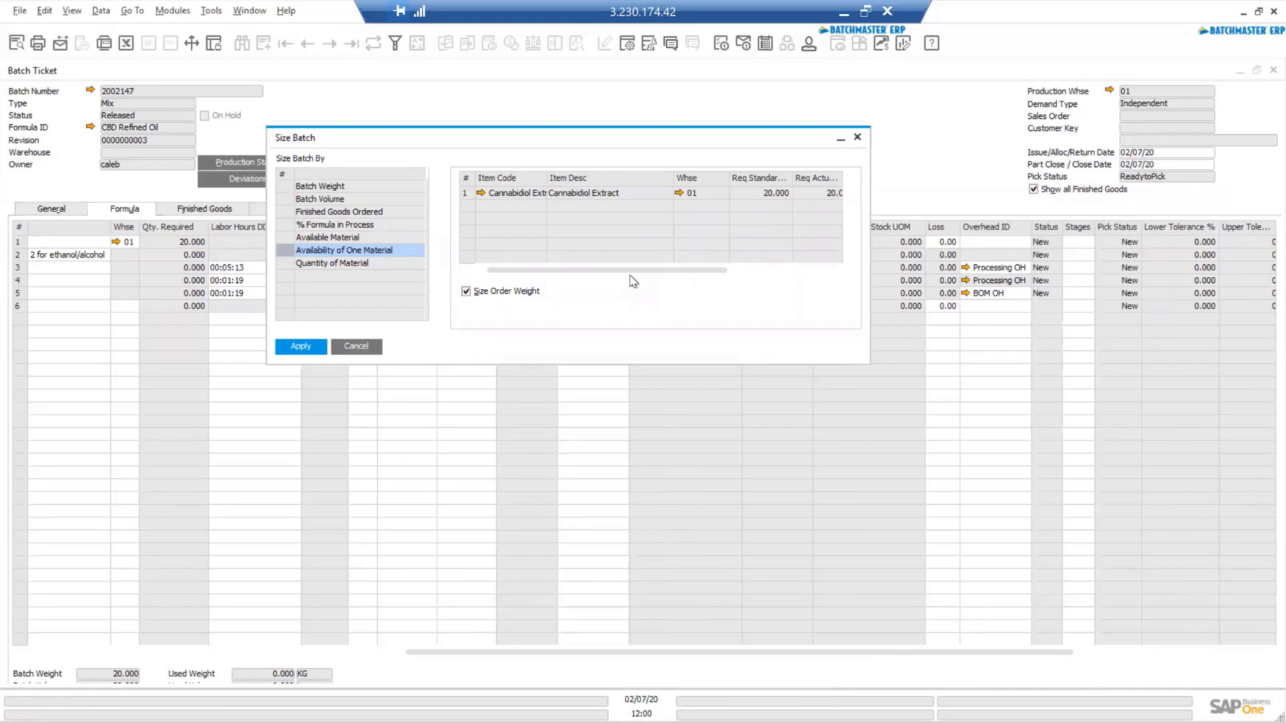
pyautogui.click(362, 347)
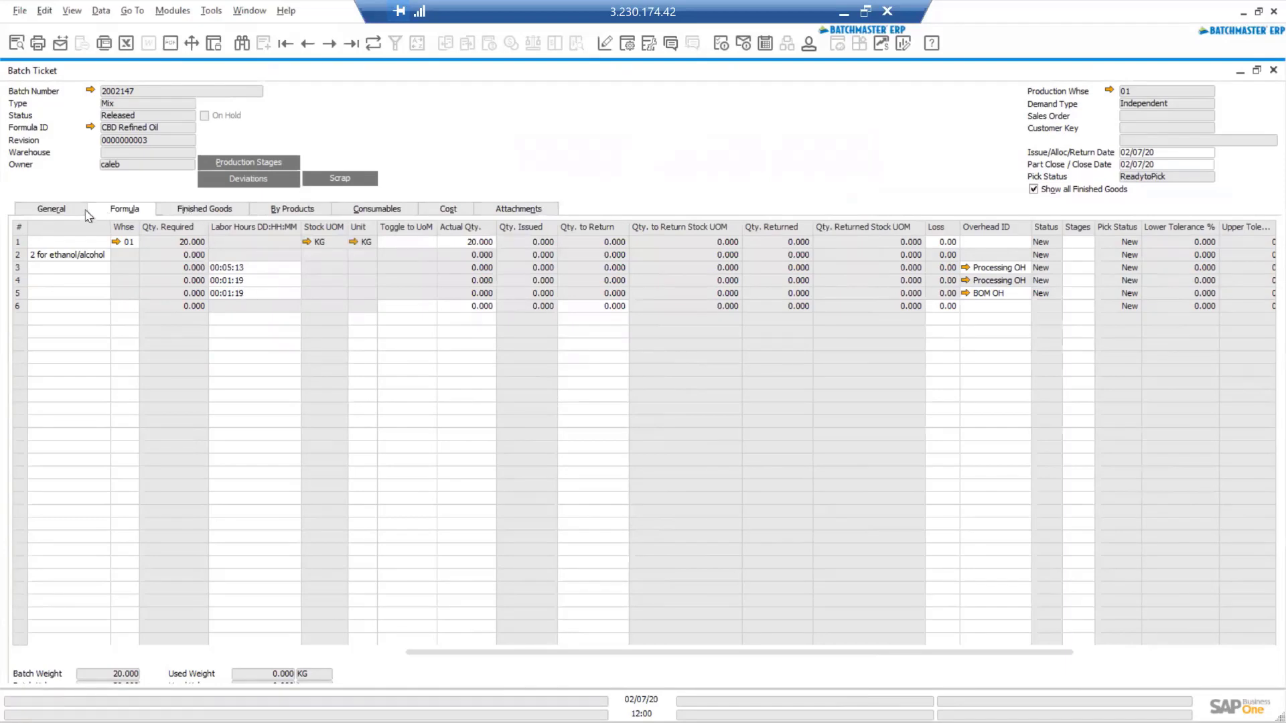
# Allocate lots to the CBD Refined Oil batch: 20 KG of Cannabidiol Extract and 1 Filter consumable
pyautogui.rightClick(580, 145)
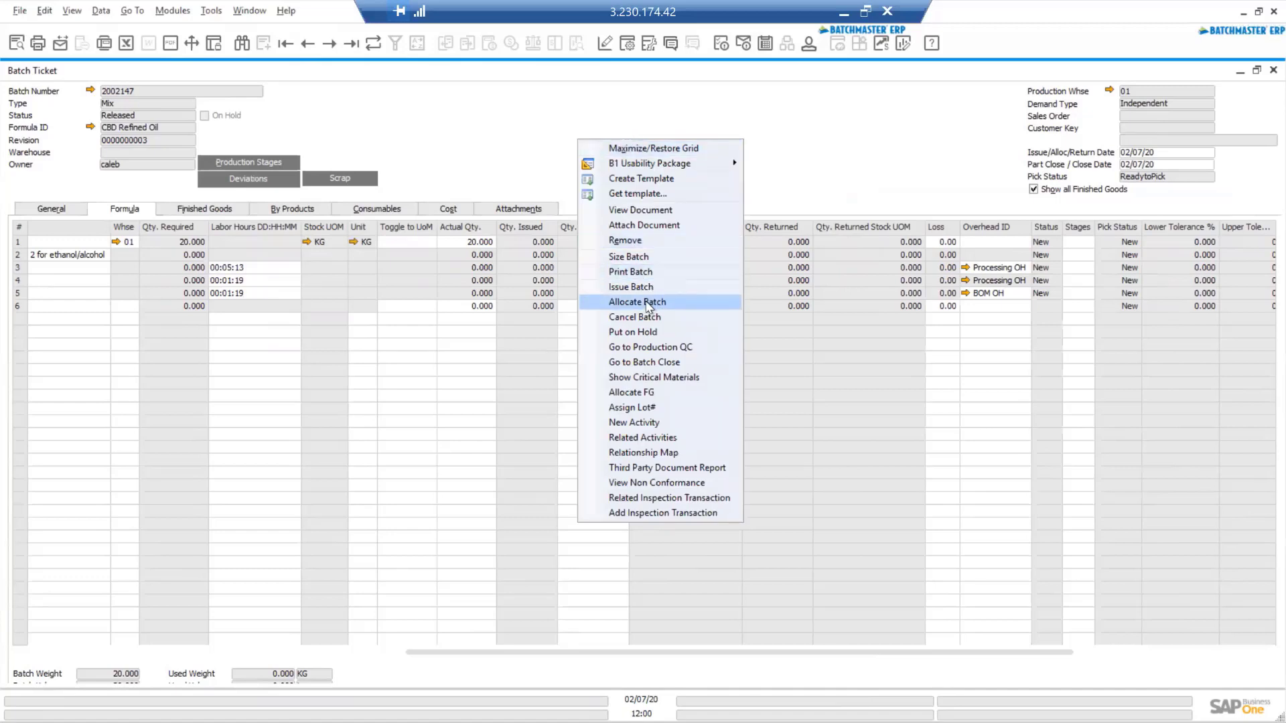
pyautogui.click(648, 305)
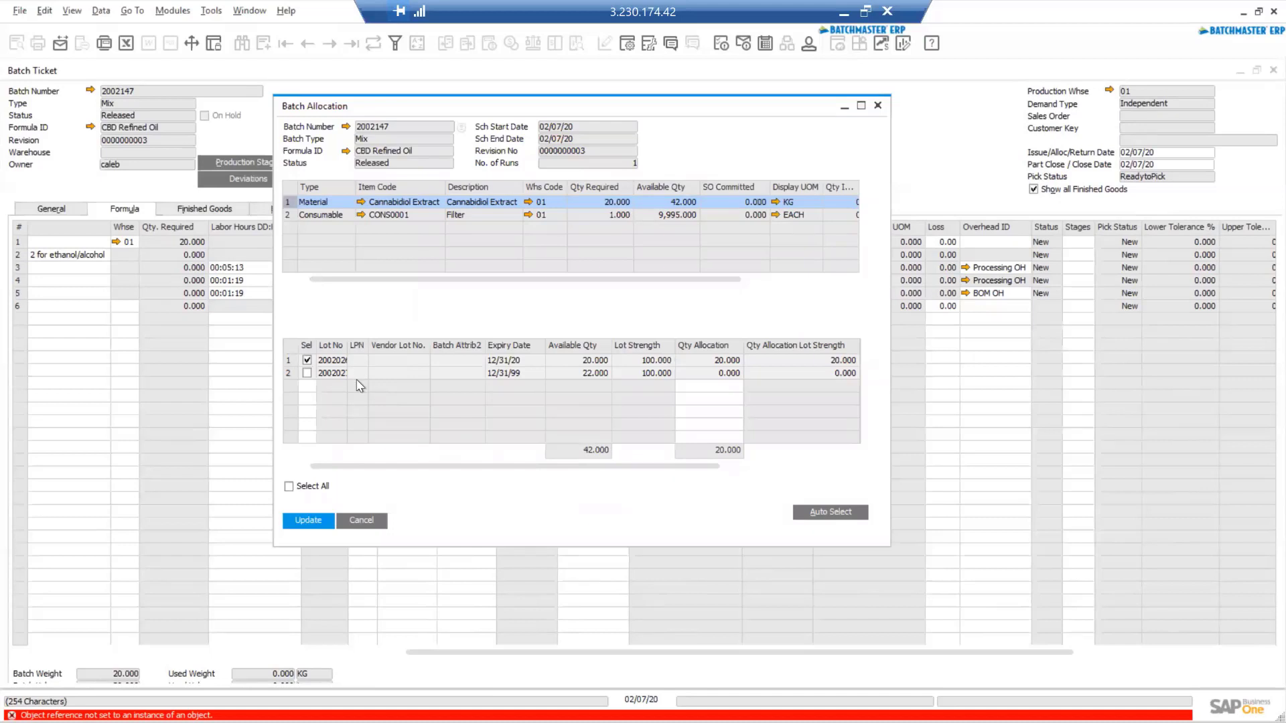
pyautogui.moveTo(564, 468); pyautogui.dragTo(365, 451)
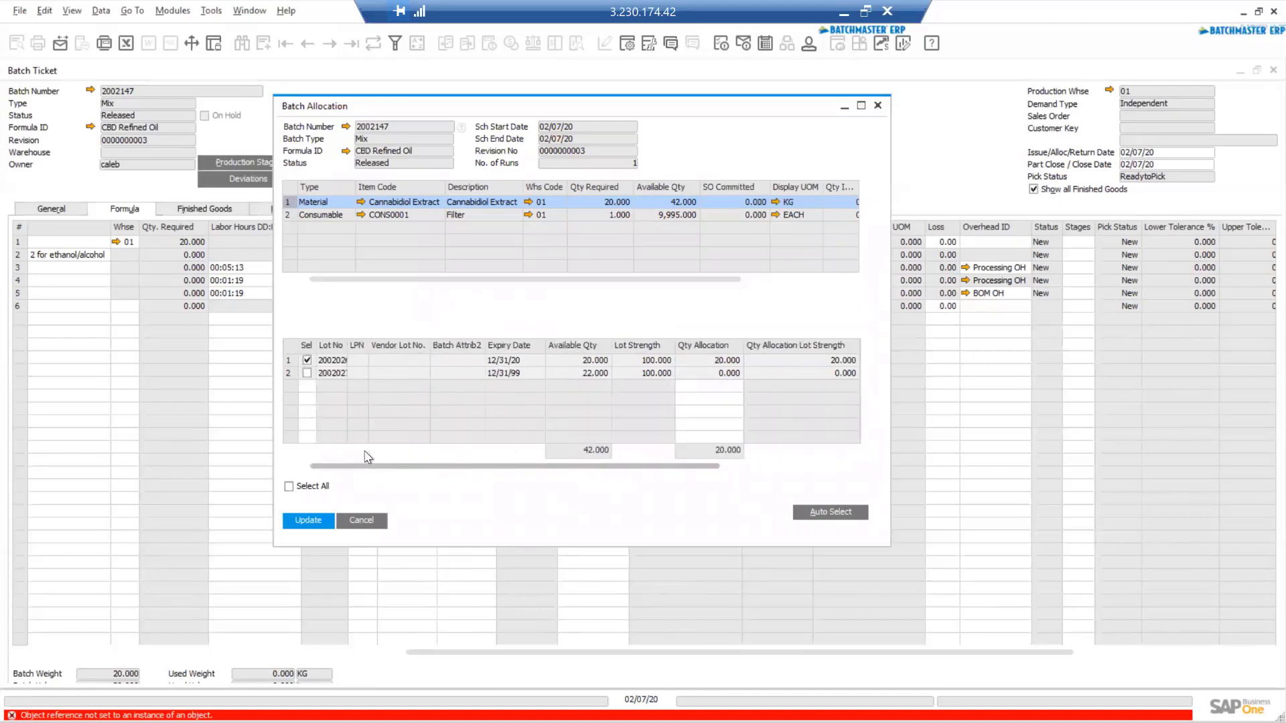
pyautogui.click(408, 211)
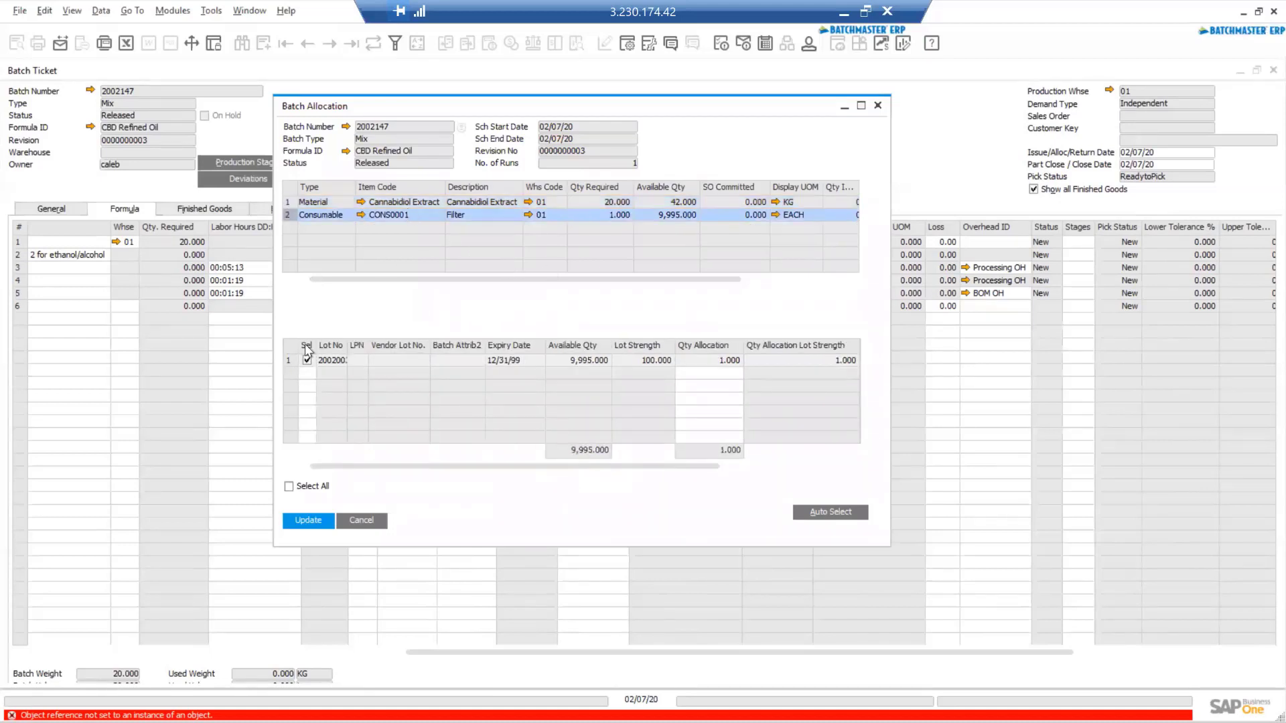
pyautogui.click(319, 201)
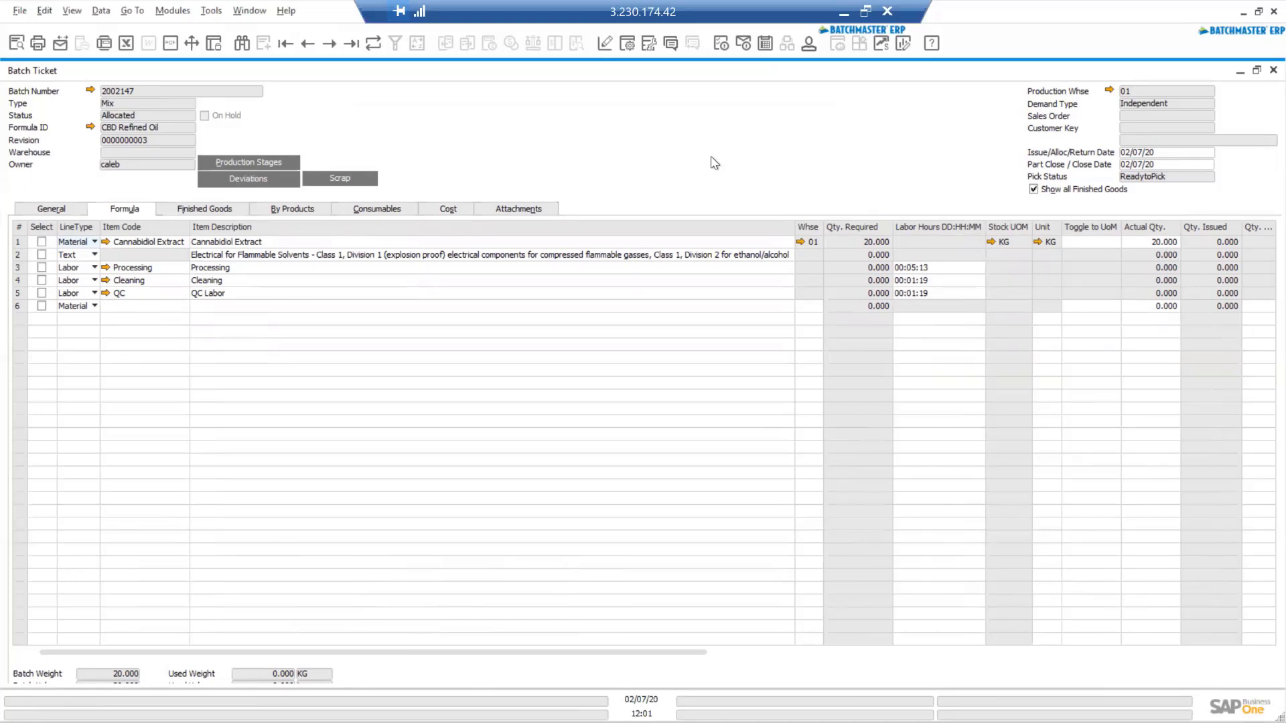
# Generate the Batch Ticket Report for the allocated CBD Refined Oil batch and minimize the ticket to view the report
pyautogui.rightClick(712, 159)
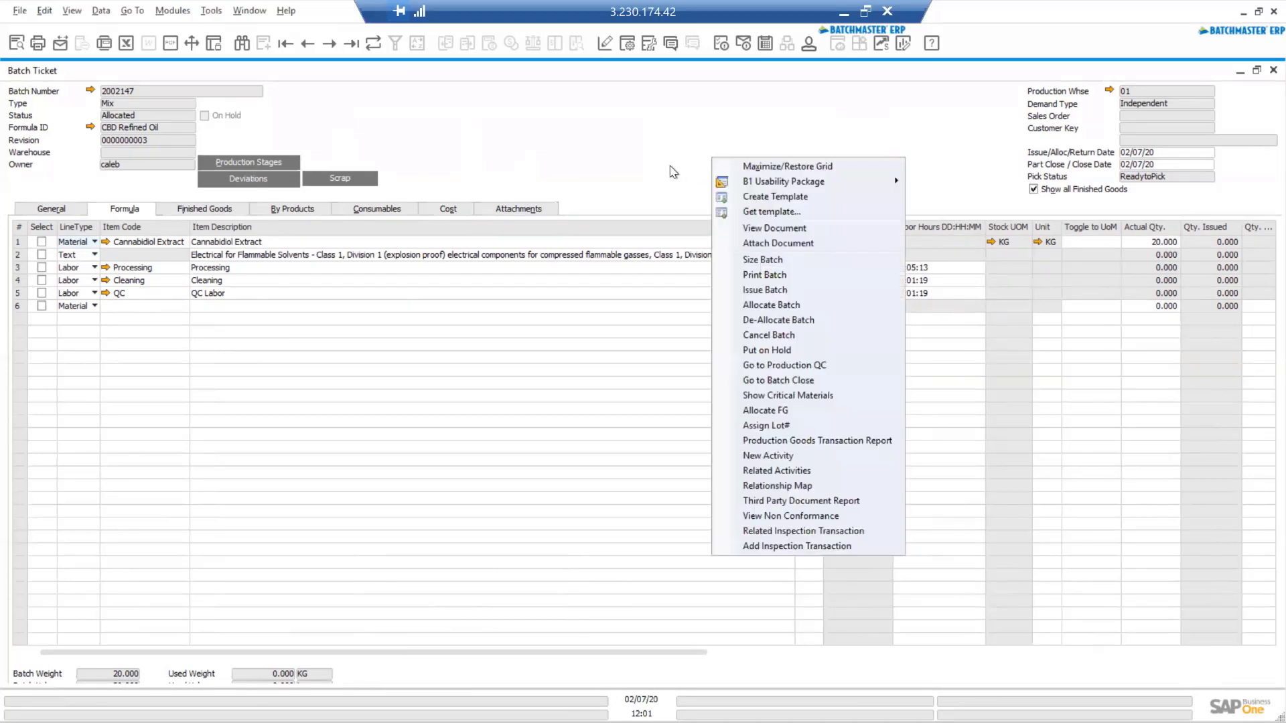
pyautogui.click(743, 275)
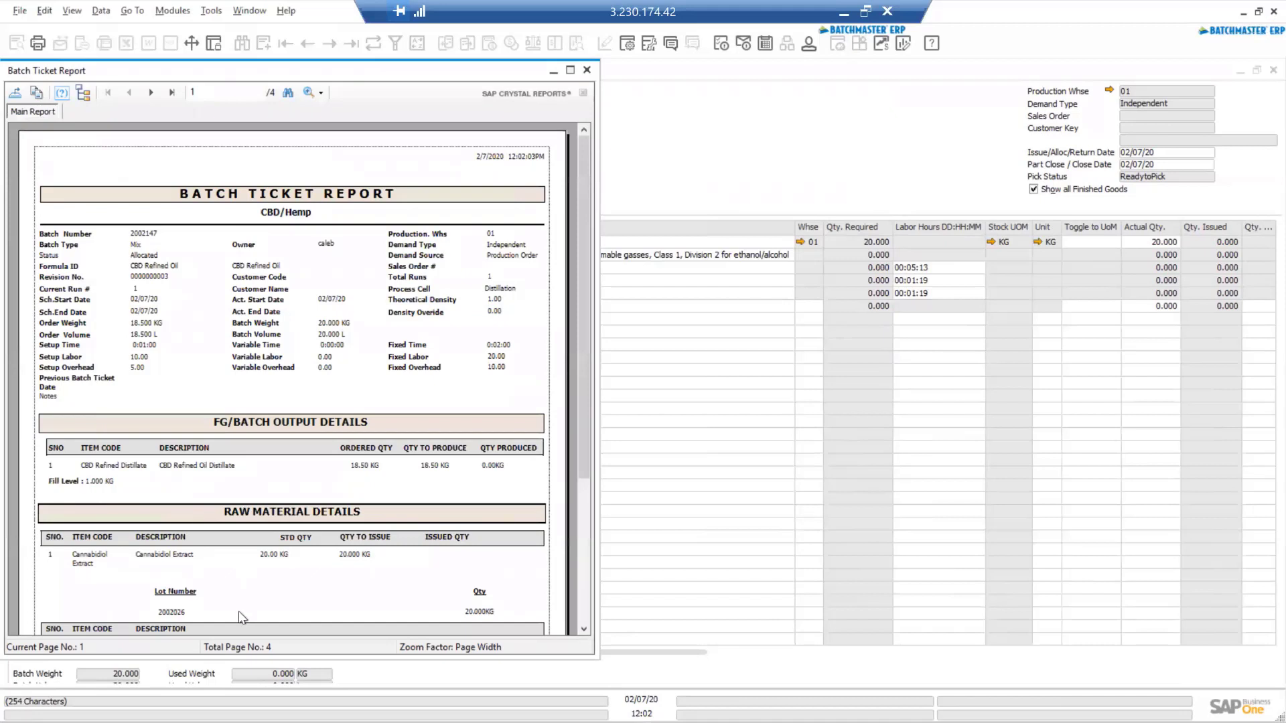
pyautogui.press('Escape')
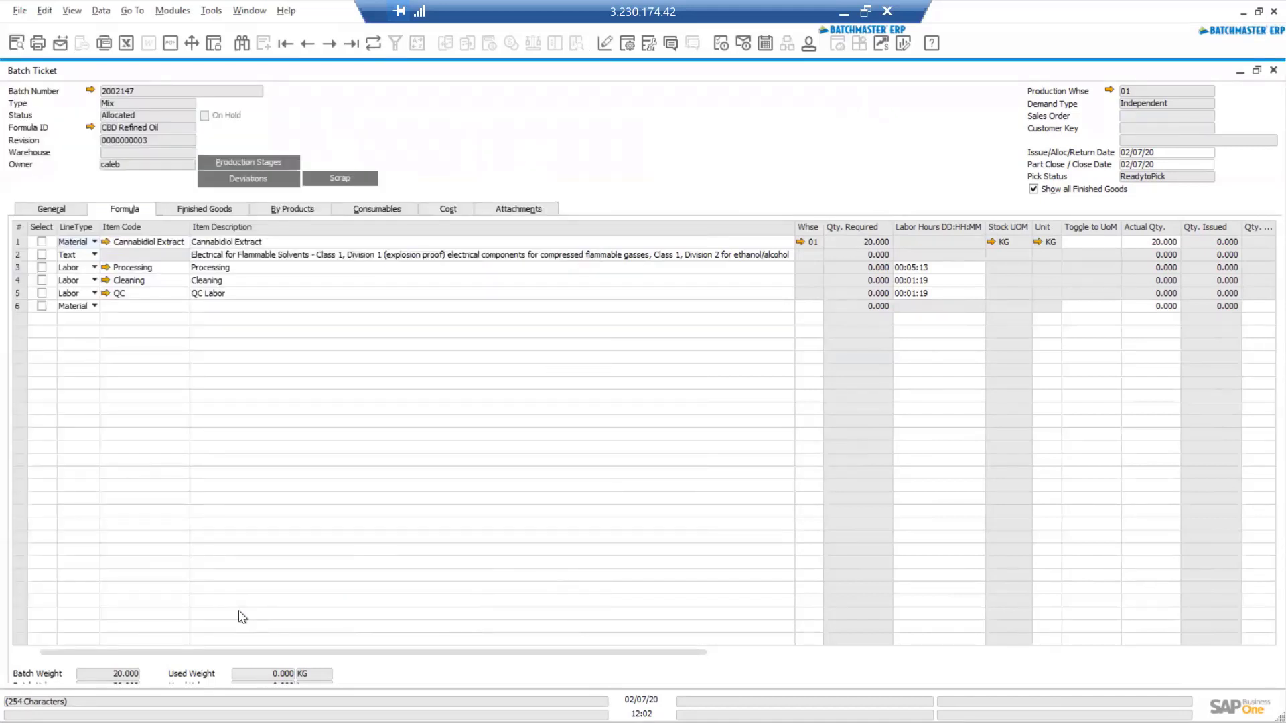
pyautogui.click(1241, 71)
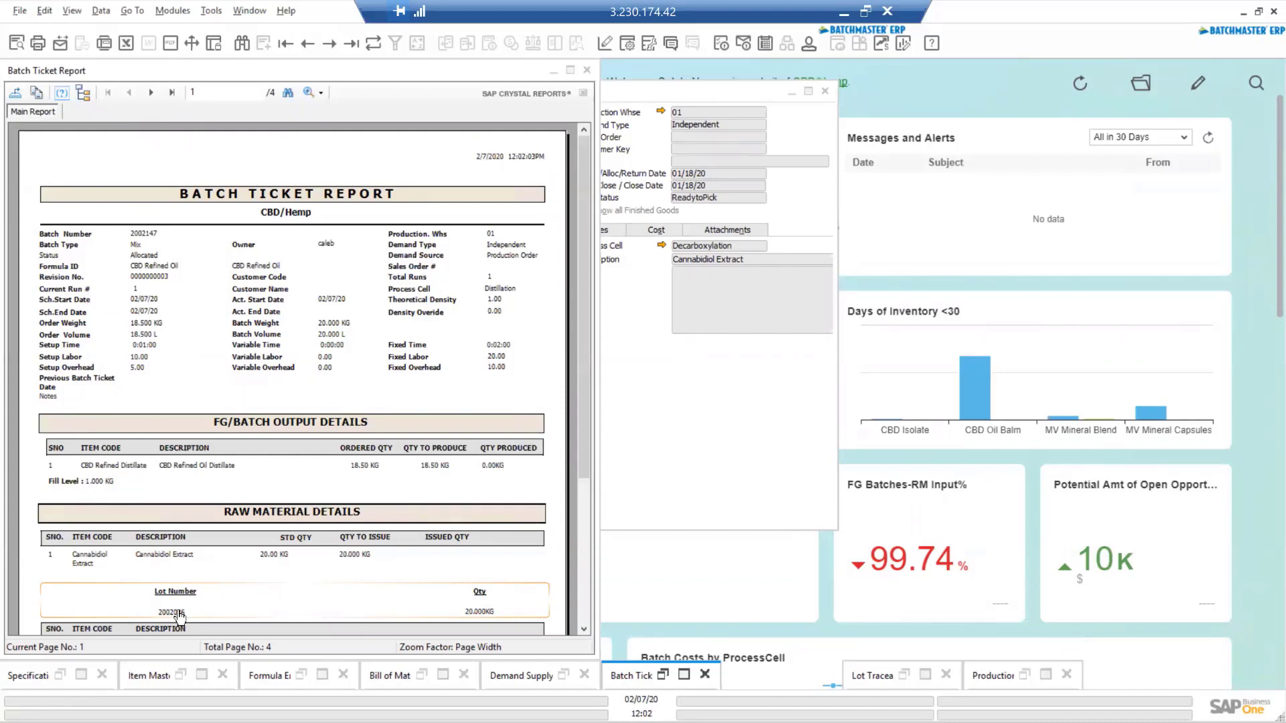
# Check the actions available on the closed Cannabidiol Extract and allocated CBD Refined Oil batch tickets, and minimize both
pyautogui.click(662, 414)
pyautogui.rightClick(588, 282)
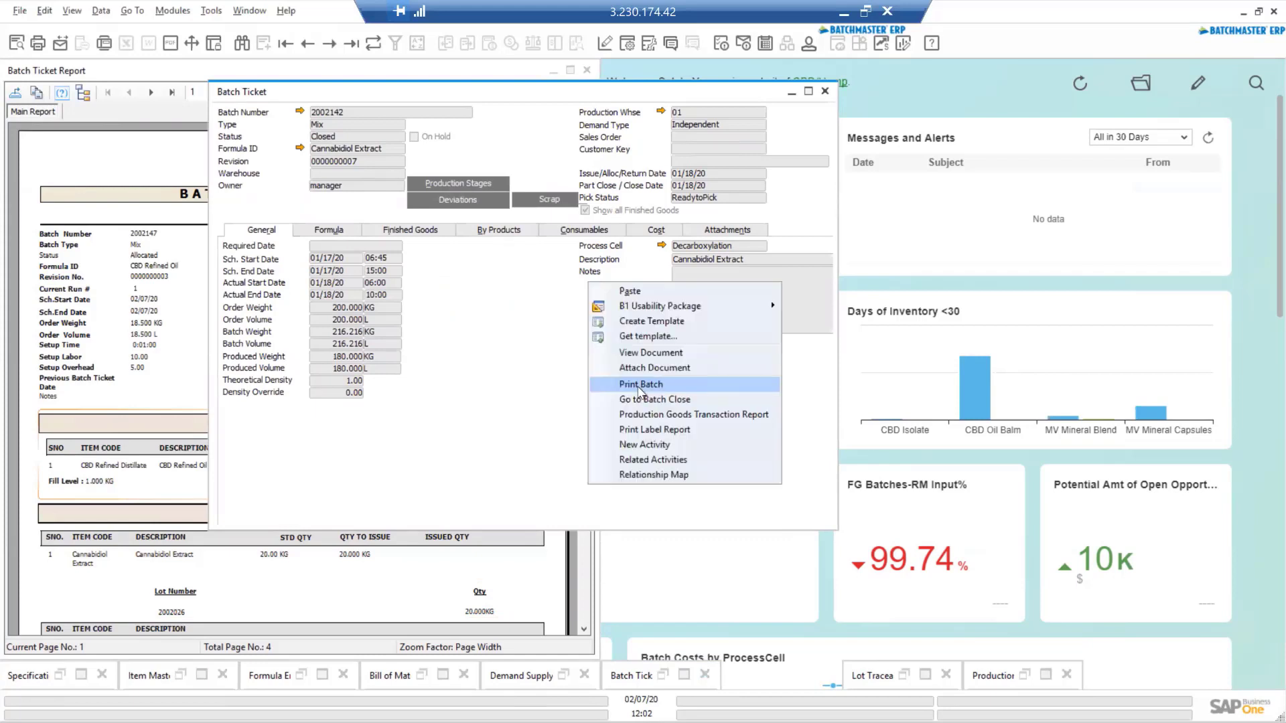
pyautogui.click(477, 364)
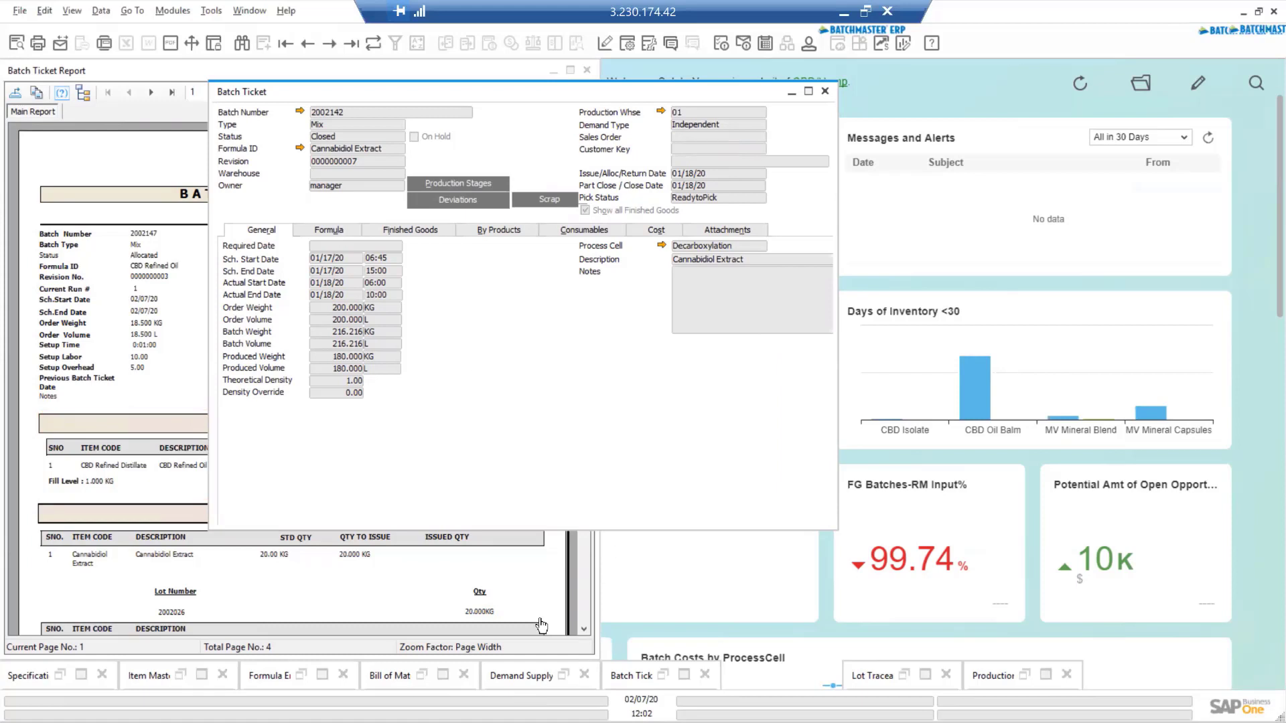
pyautogui.click(659, 678)
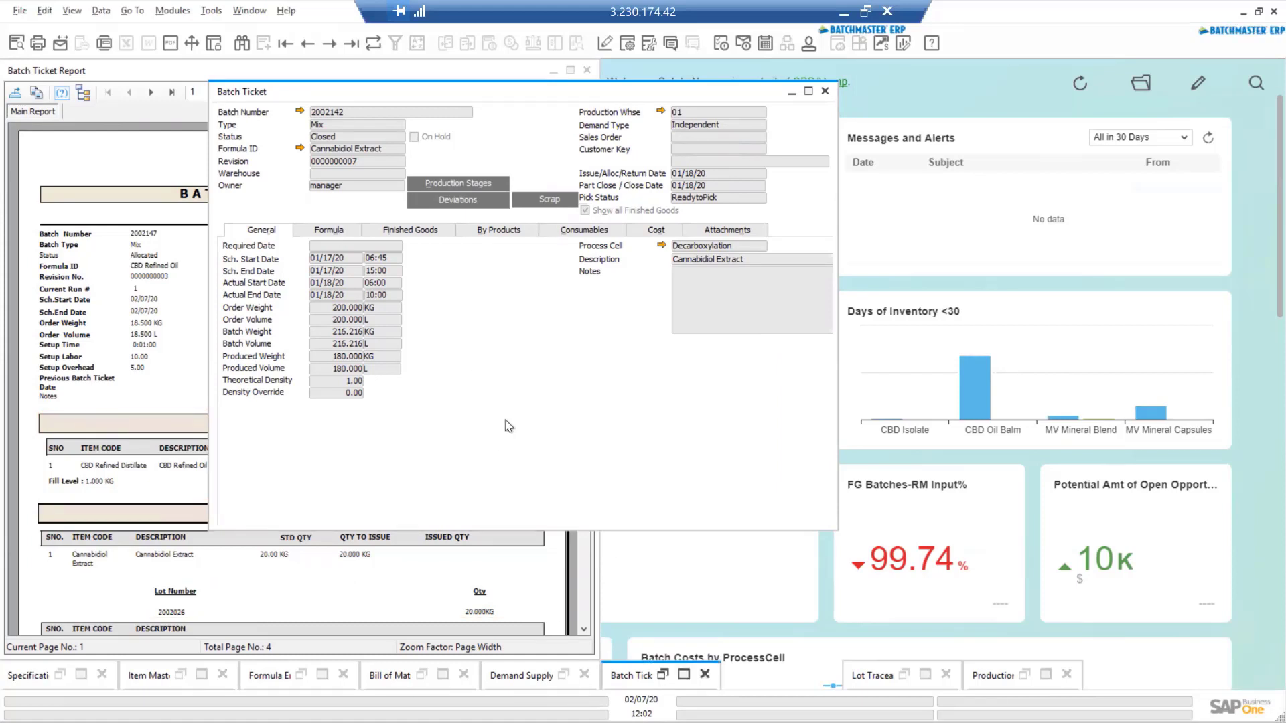
pyautogui.rightClick(511, 151)
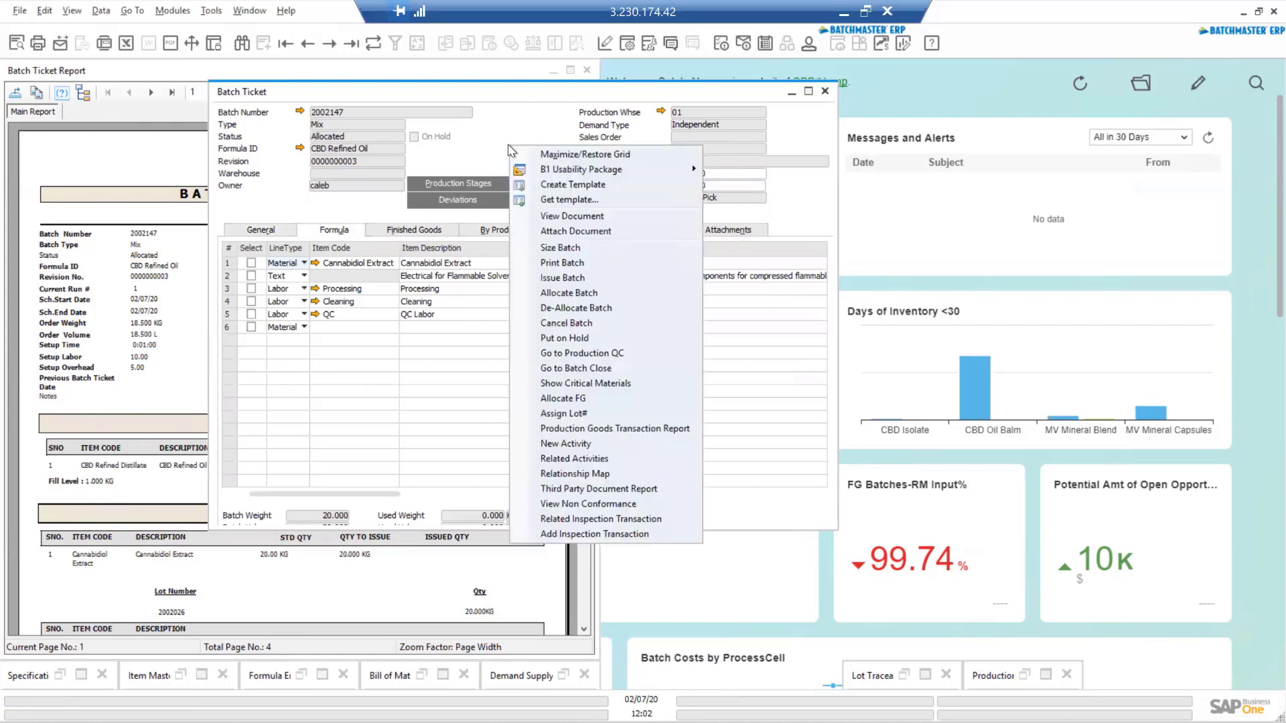
pyautogui.click(705, 424)
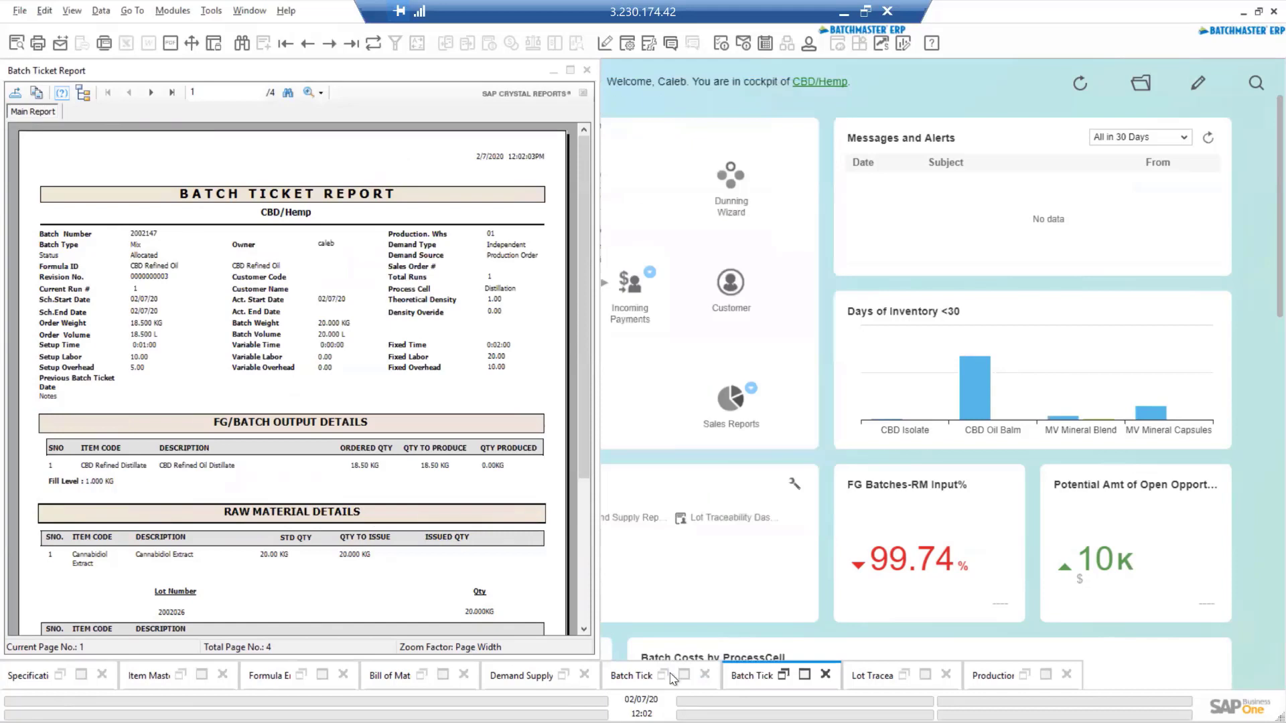
# Restore both minimized batch tickets and generate the Batch Ticket Report for the closed Cannabidiol Extract batch
pyautogui.click(665, 678)
pyautogui.click(664, 676)
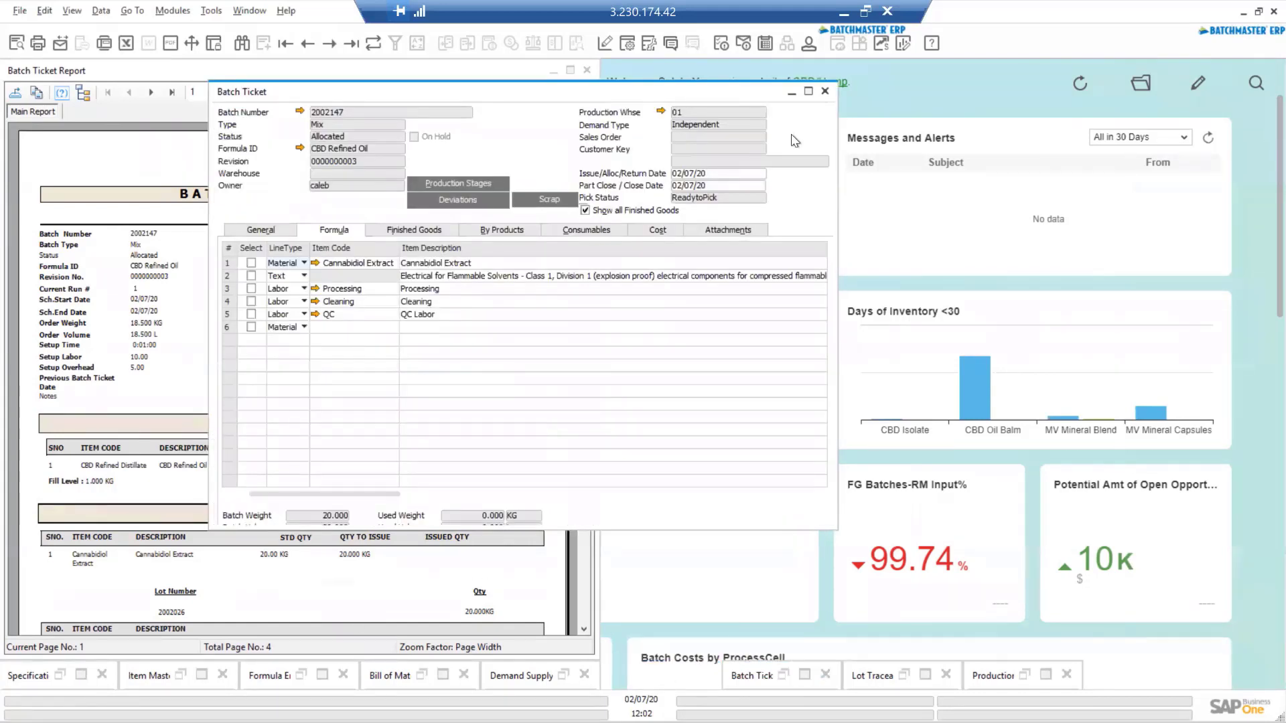
pyautogui.click(783, 677)
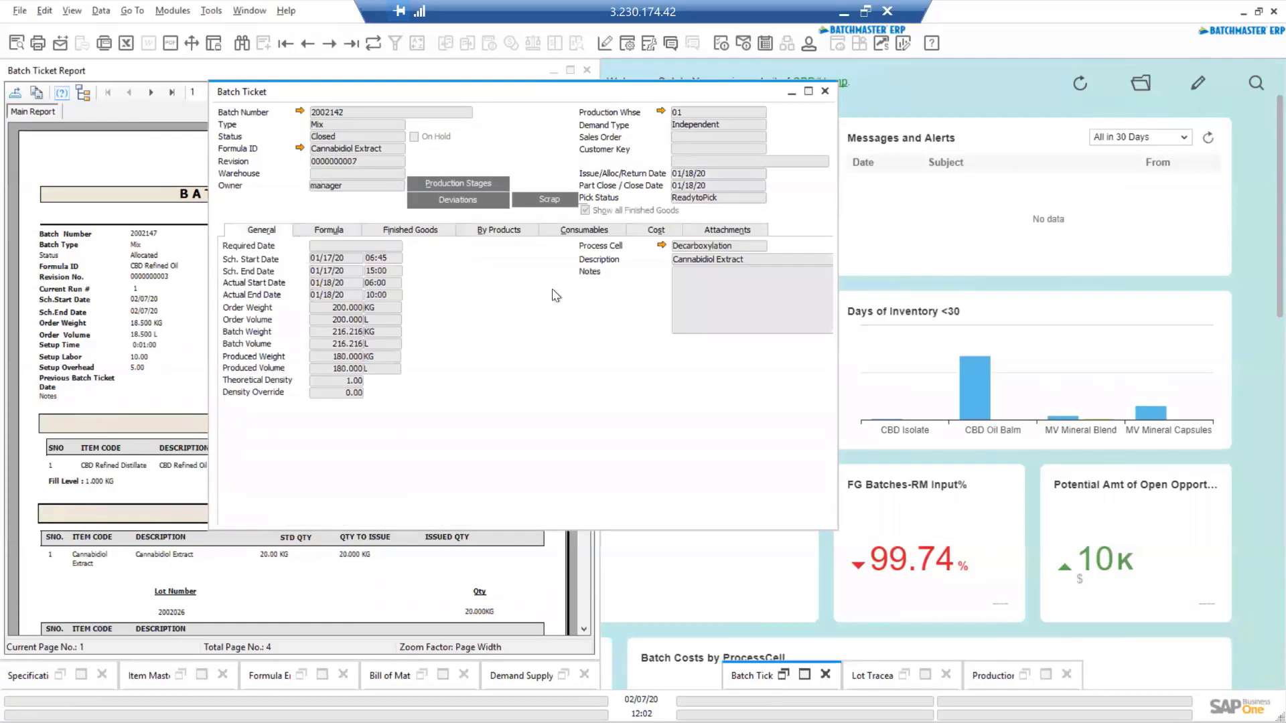
pyautogui.rightClick(486, 300)
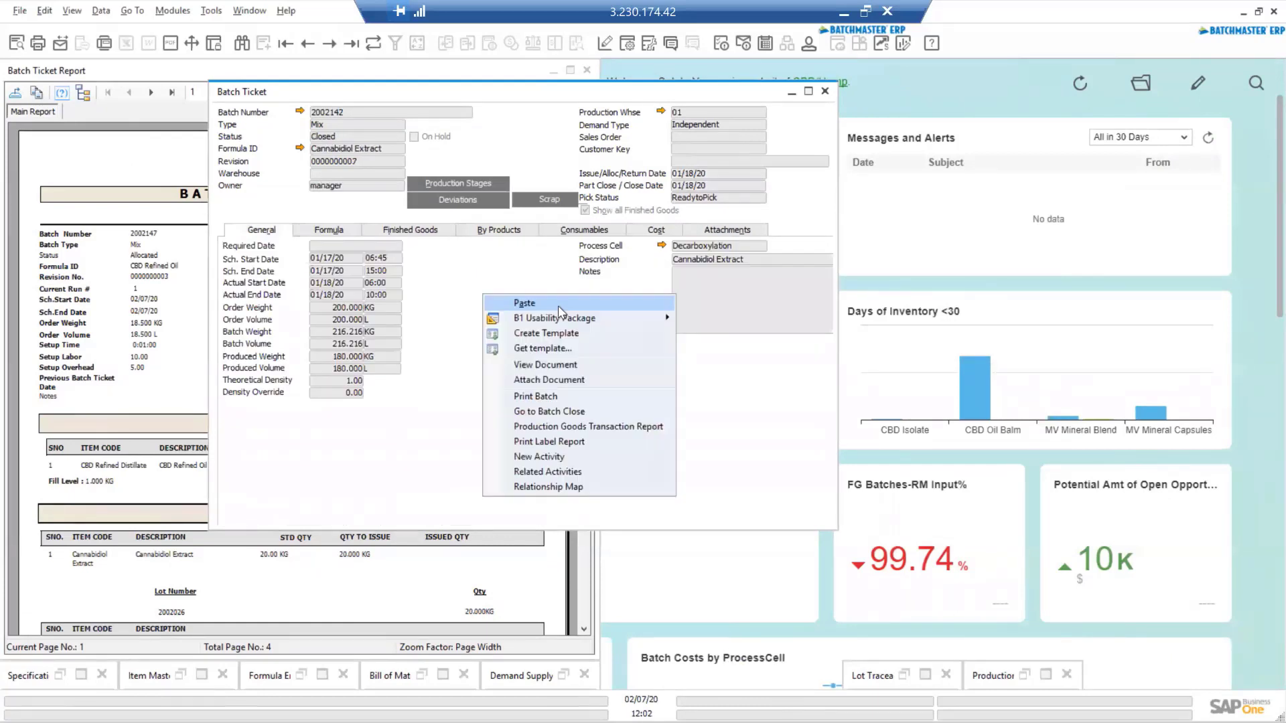
pyautogui.click(544, 396)
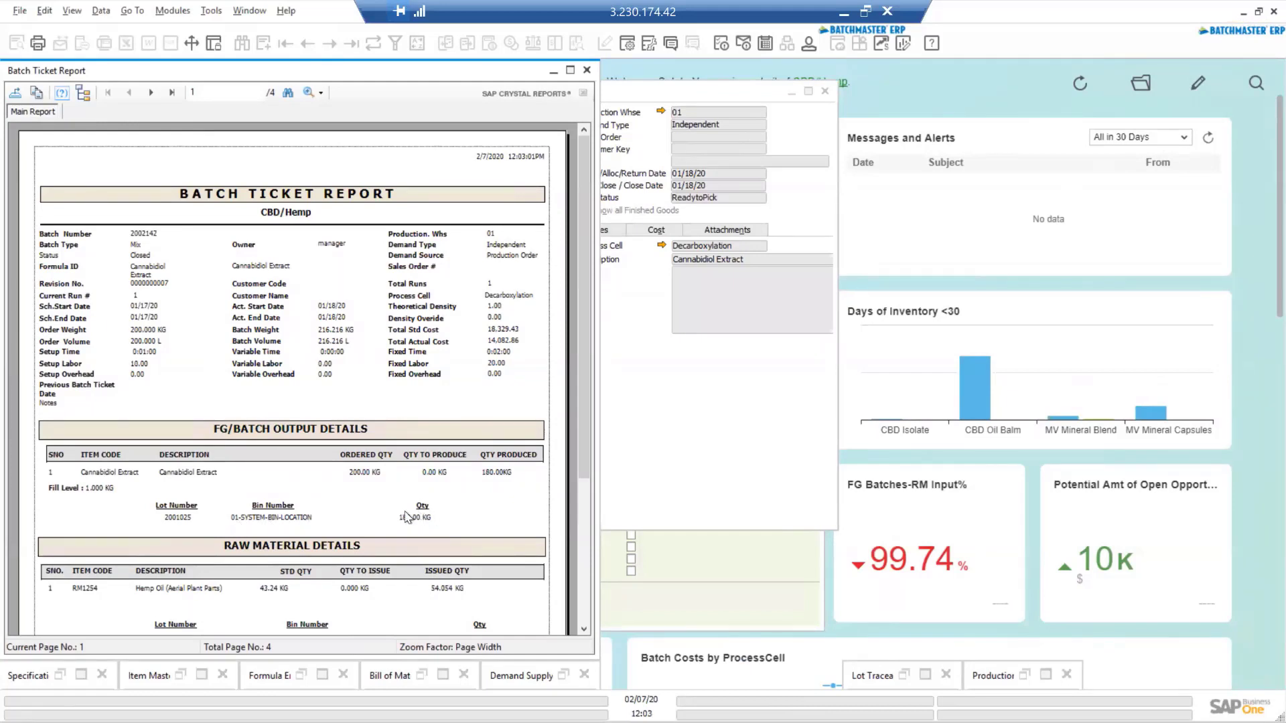
# Review the Cannabidiol Extract batch report through the QC Test section on page 3 and close both open Batch Ticket Reports
pyautogui.scroll(-4, 365, 521)
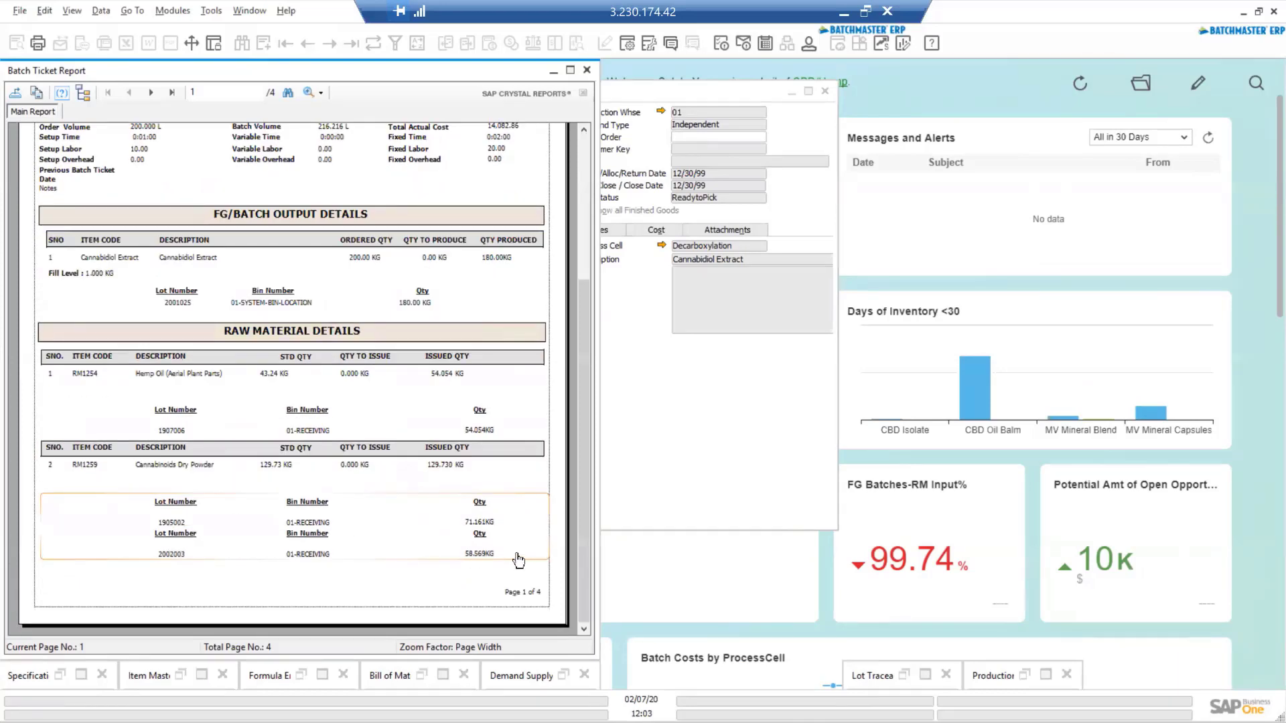
pyautogui.click(151, 93)
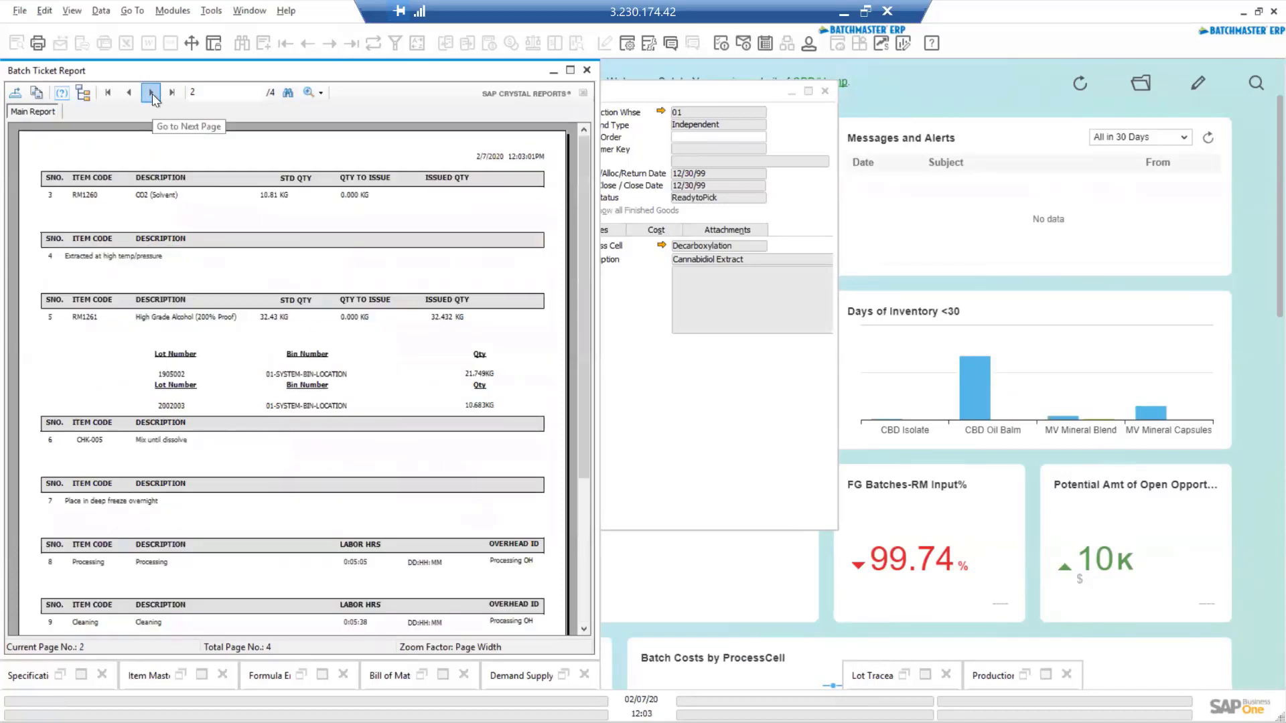
pyautogui.click(152, 93)
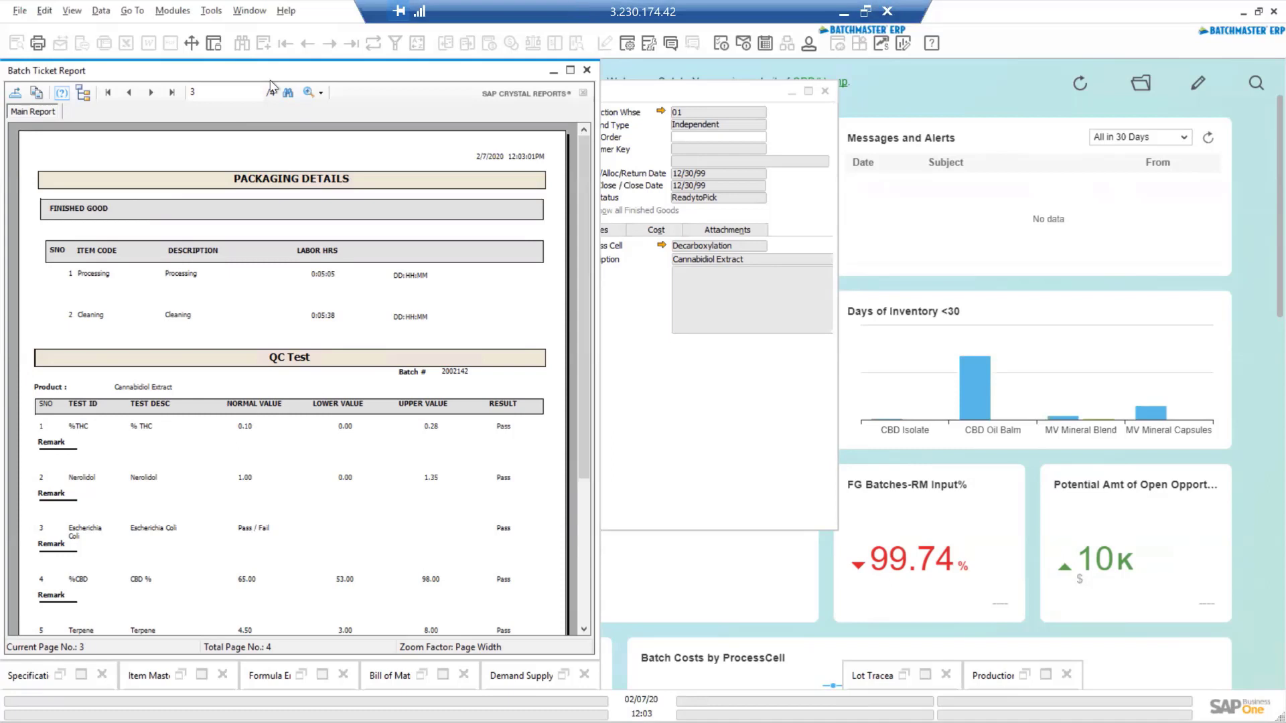
pyautogui.moveTo(270, 71); pyautogui.dragTo(336, 130)
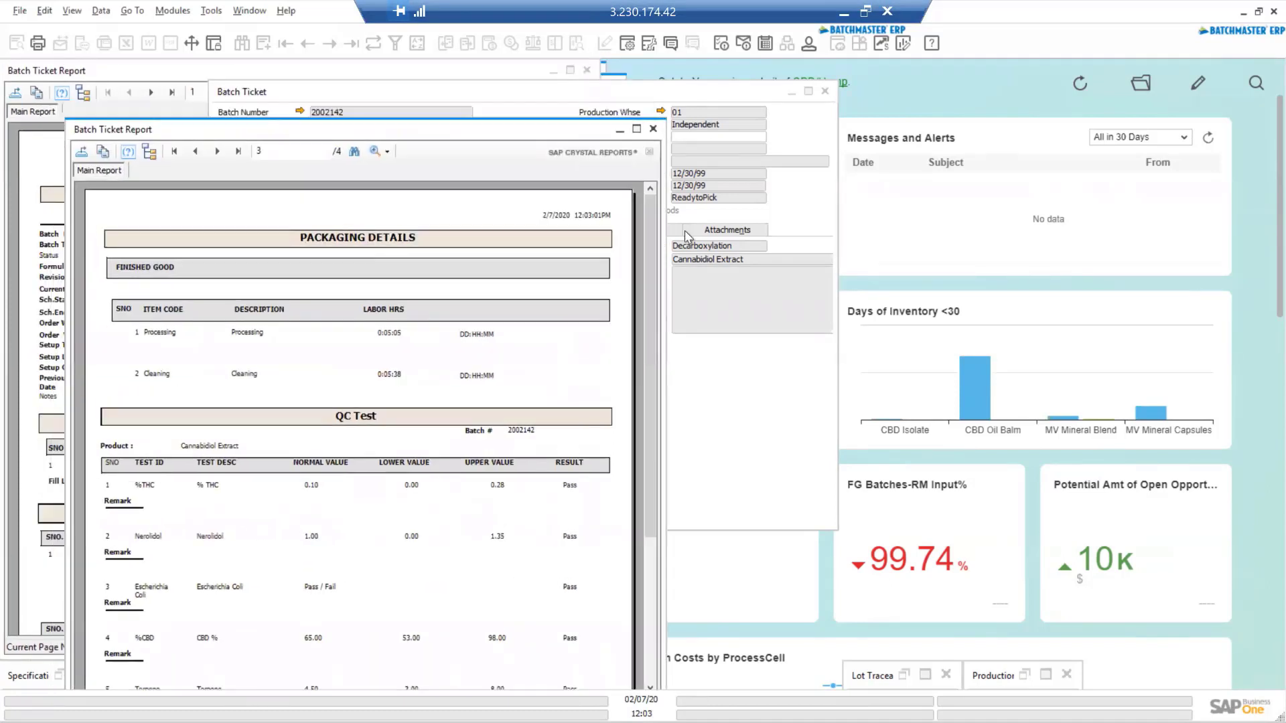
pyautogui.click(654, 129)
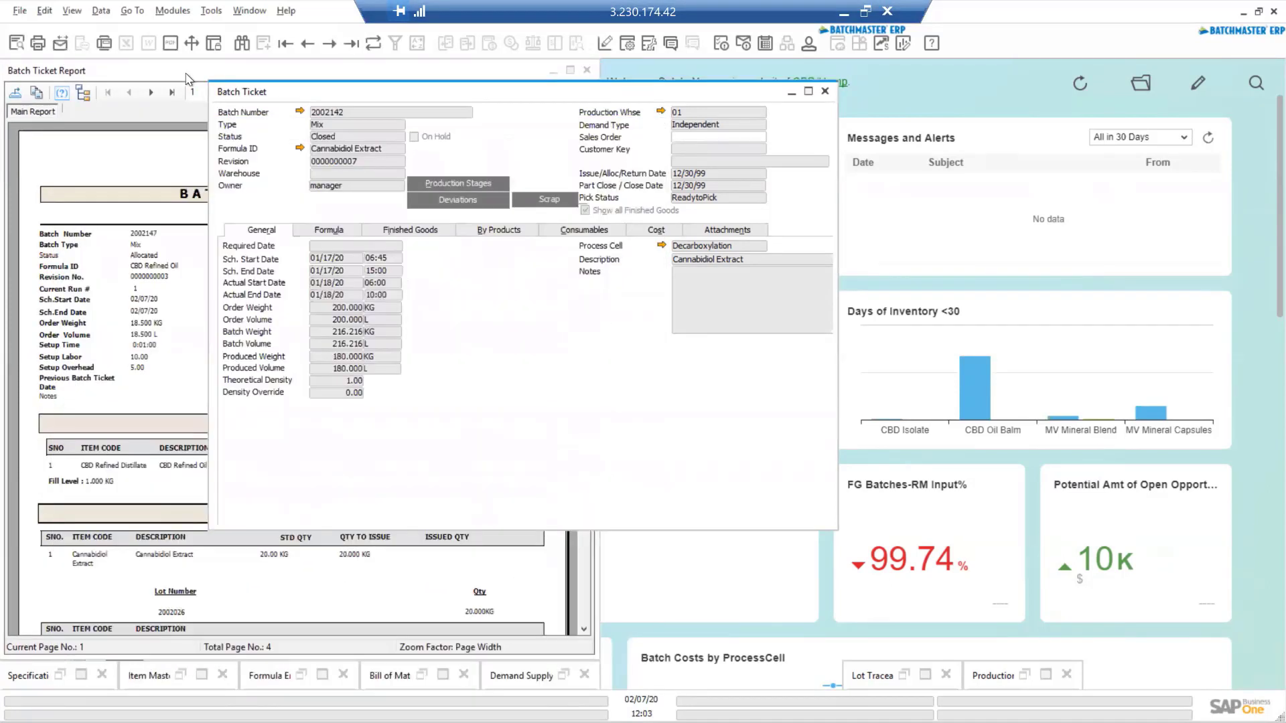
pyautogui.click(188, 78)
pyautogui.click(587, 69)
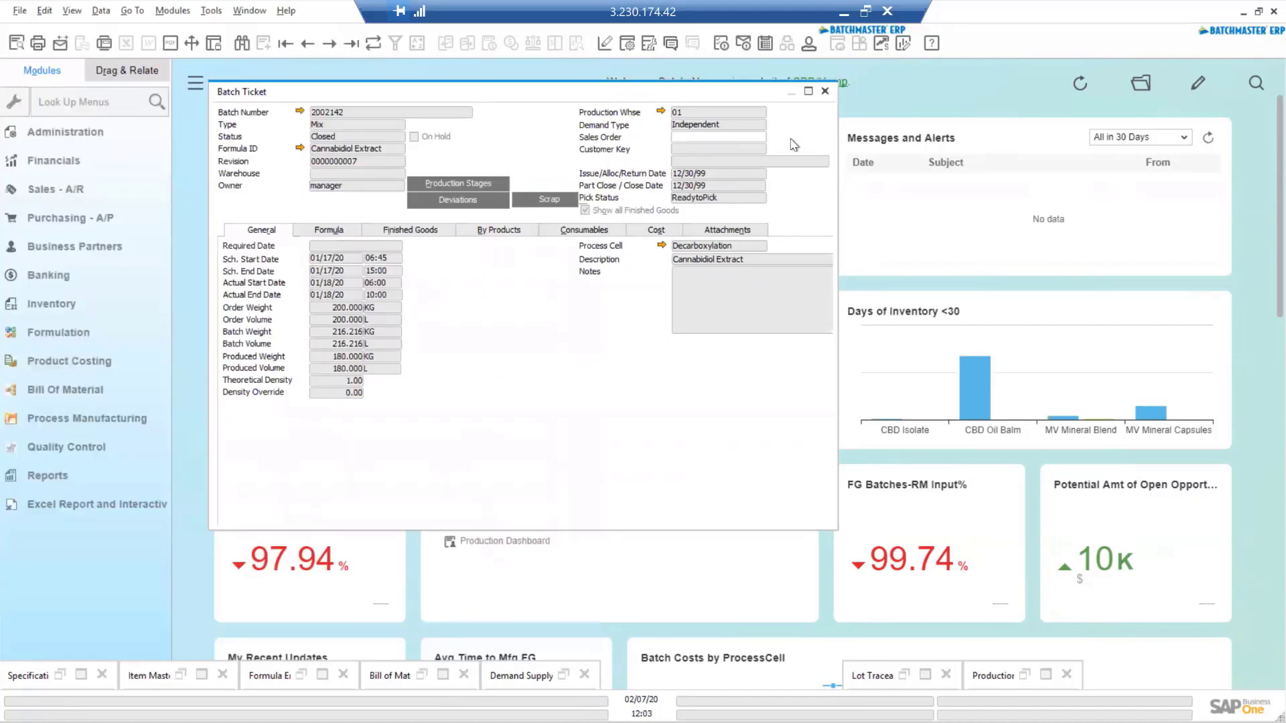
# Open the Production Goods Transaction Report for the closed Cannabidiol Extract batch and examine its issues, journal entries, receipts, unit prices and amounts
pyautogui.click(791, 91)
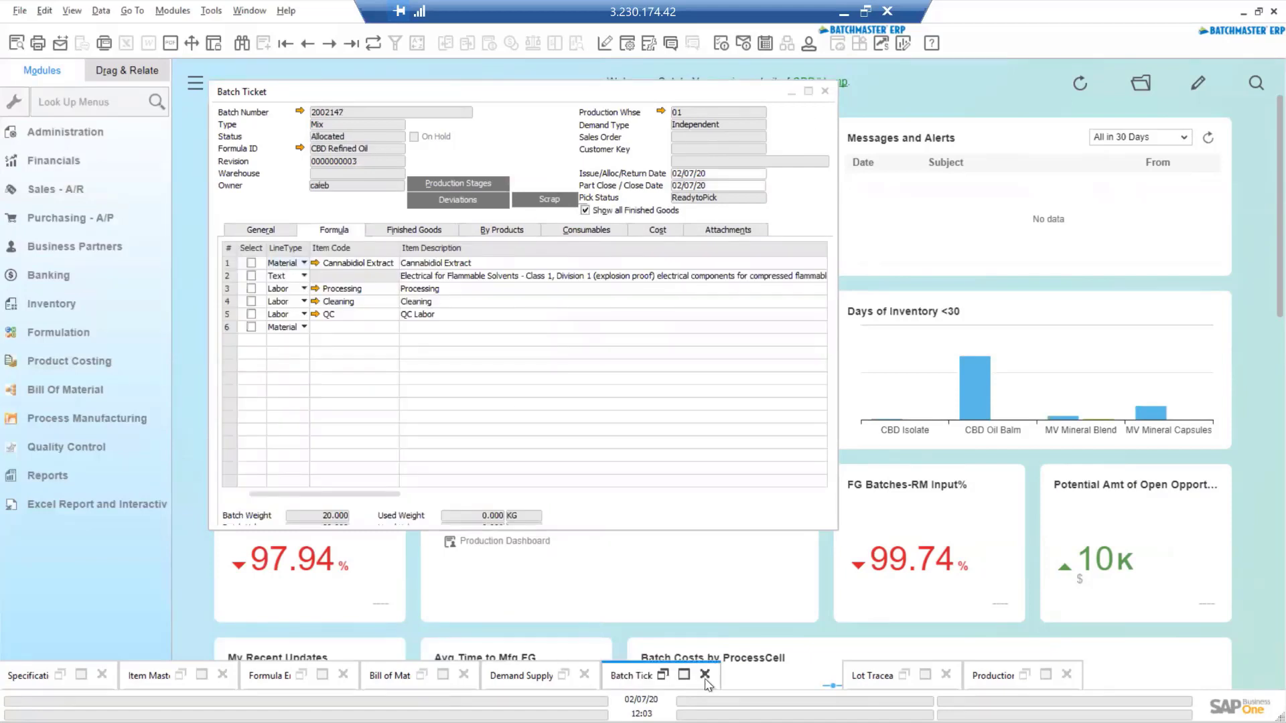
pyautogui.click(666, 675)
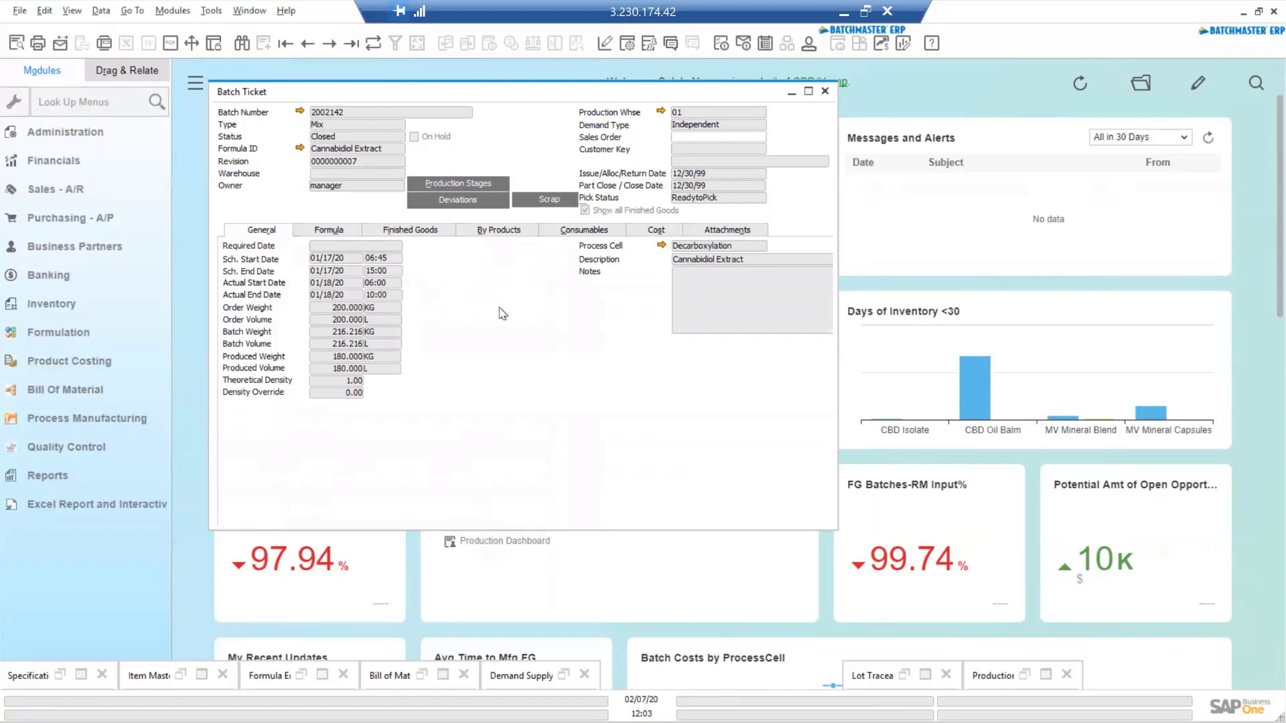
pyautogui.rightClick(500, 309)
pyautogui.click(579, 442)
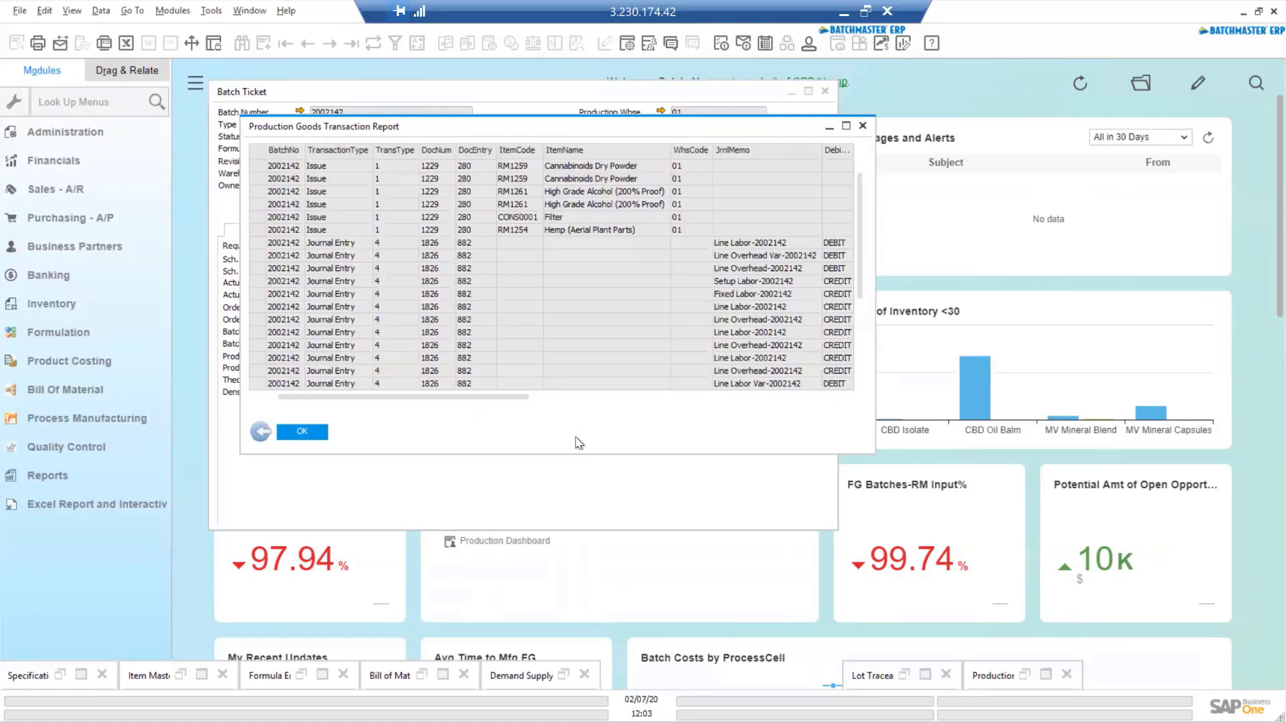
pyautogui.doubleClick(678, 133)
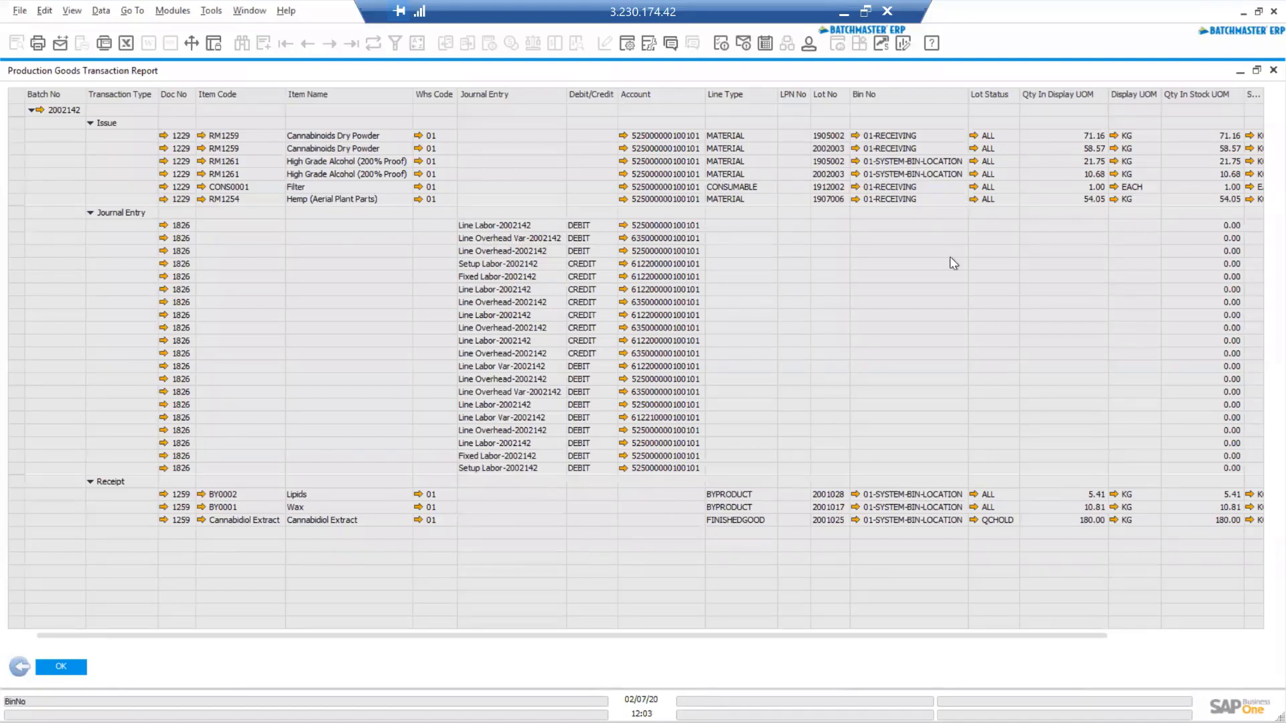
pyautogui.moveTo(1065, 637); pyautogui.dragTo(1246, 636)
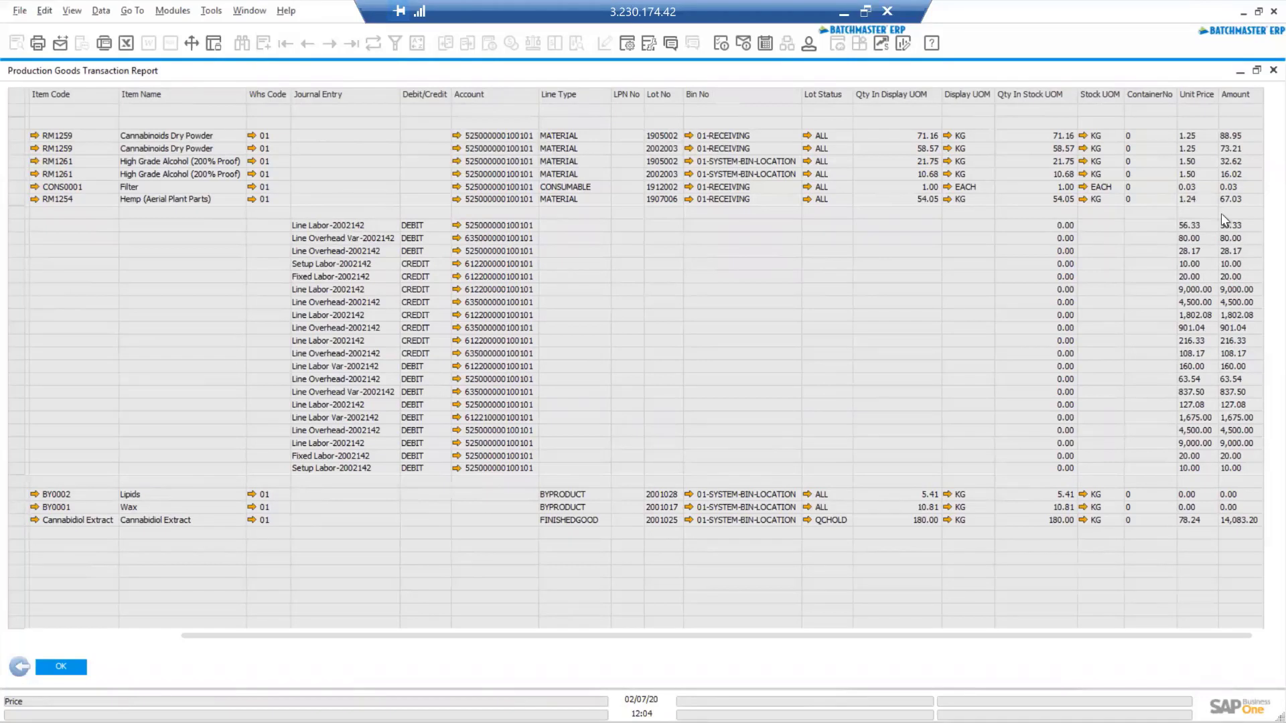
pyautogui.click(1258, 70)
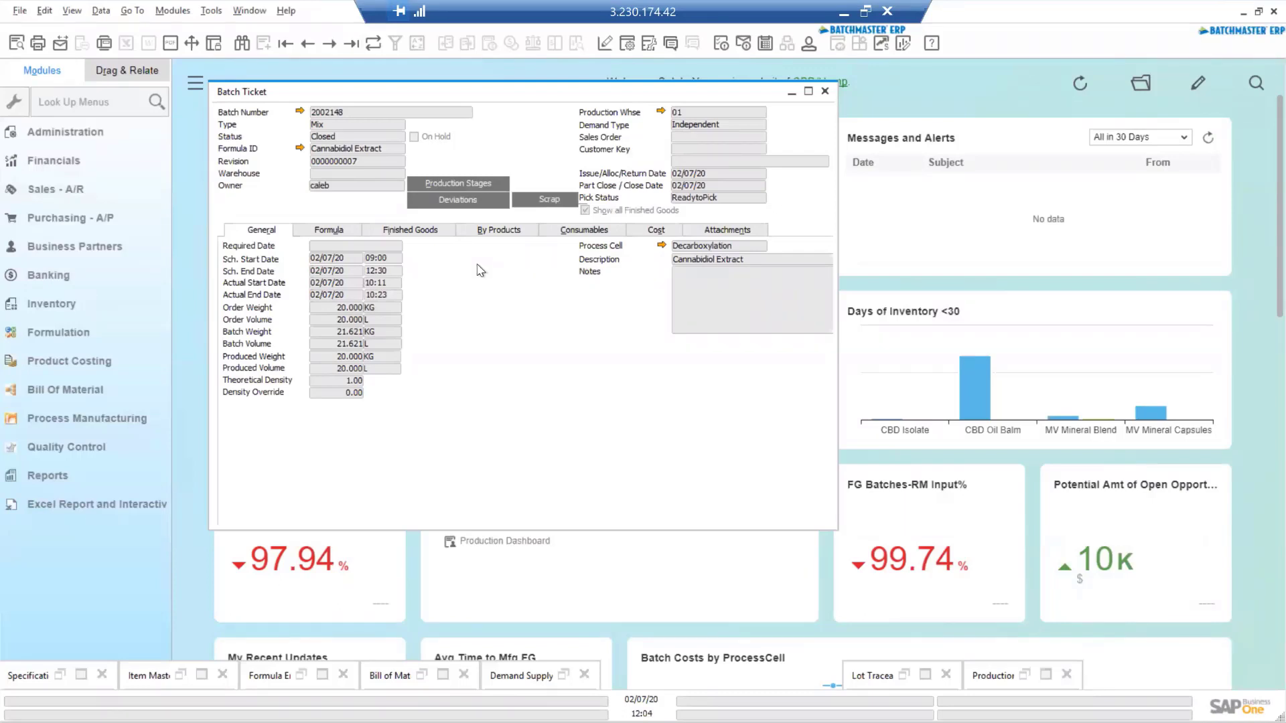
# Issue the allocated Cannabidiol Extract and Filter lots to the CBD Refined Oil batch
pyautogui.moveTo(414, 96); pyautogui.dragTo(552, 164)
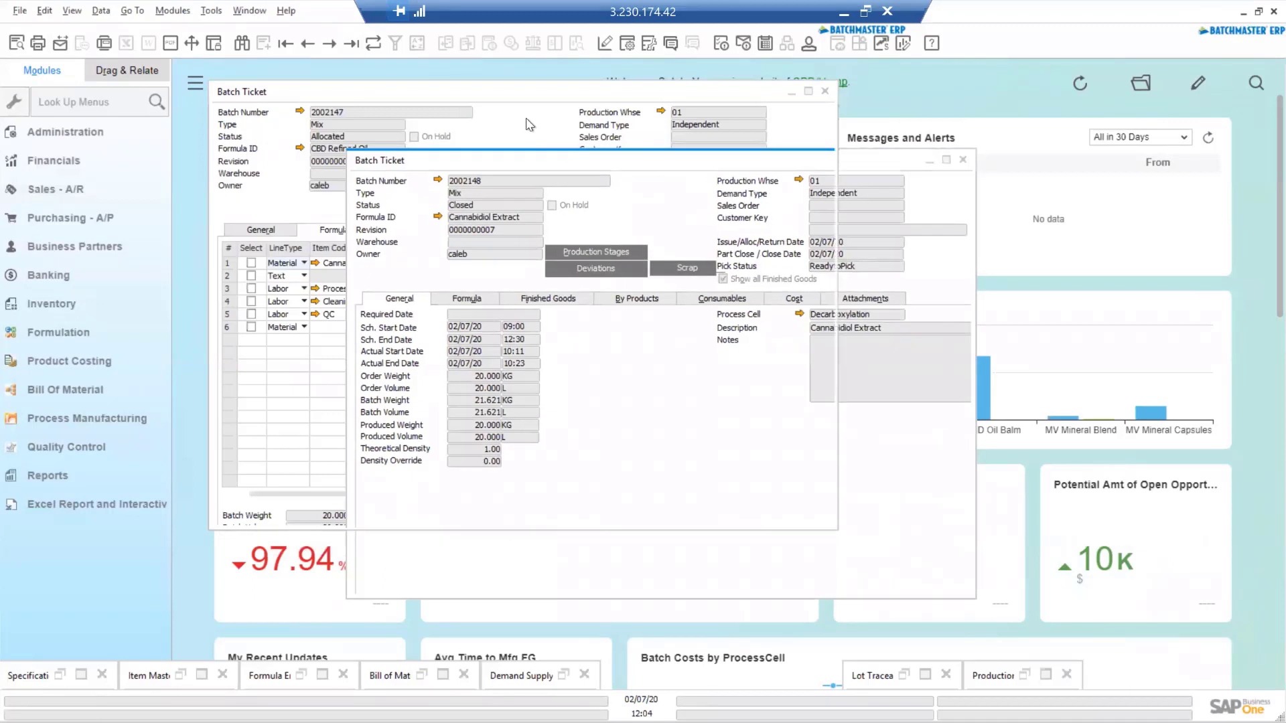
pyautogui.click(529, 121)
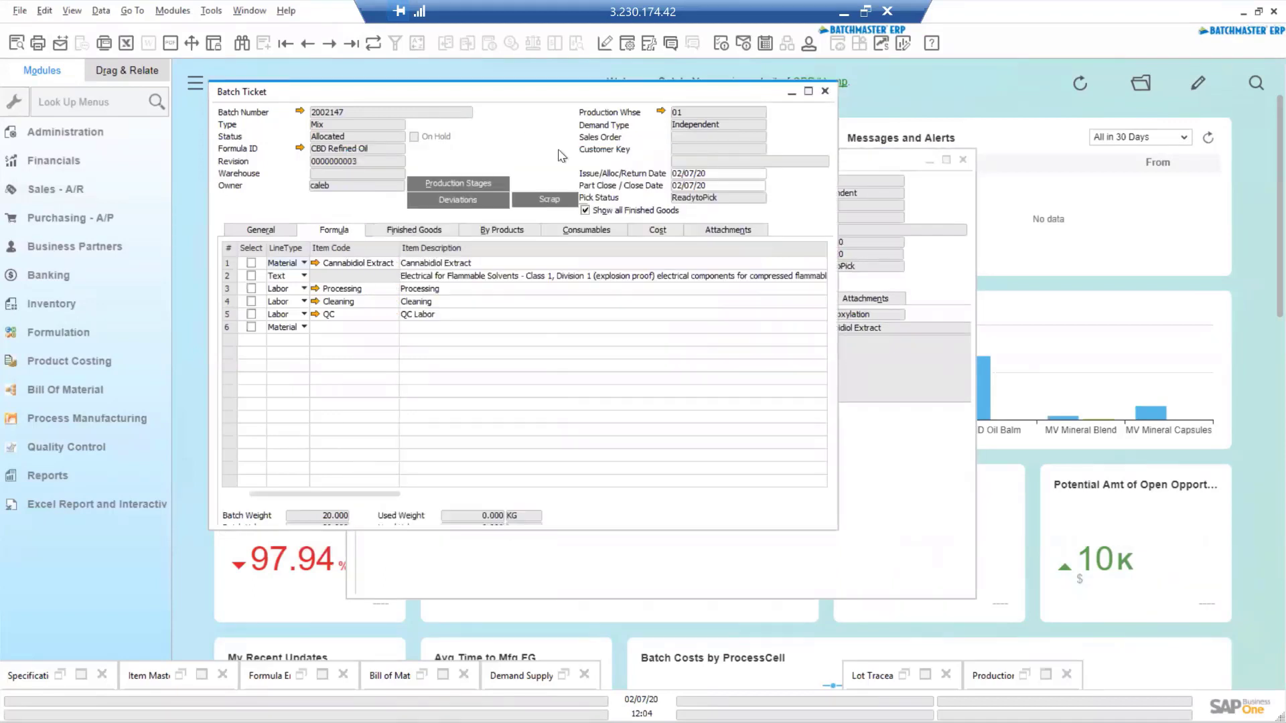
pyautogui.rightClick(560, 155)
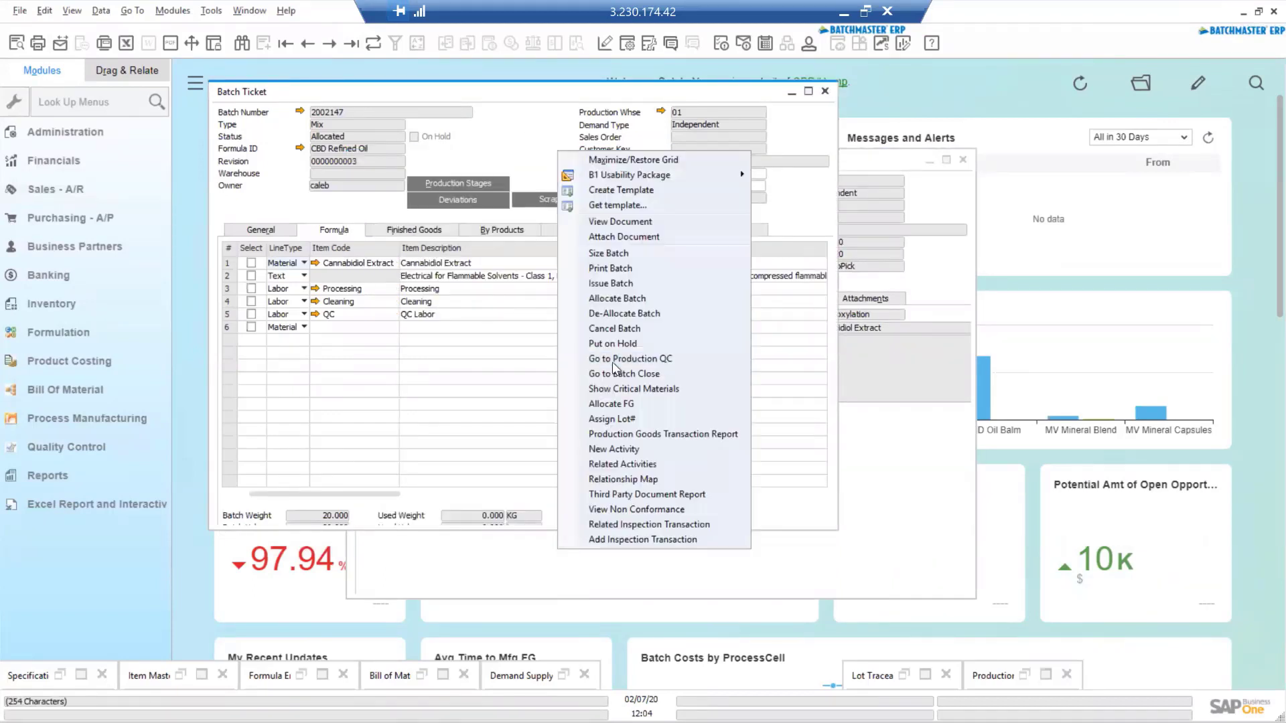
pyautogui.click(677, 290)
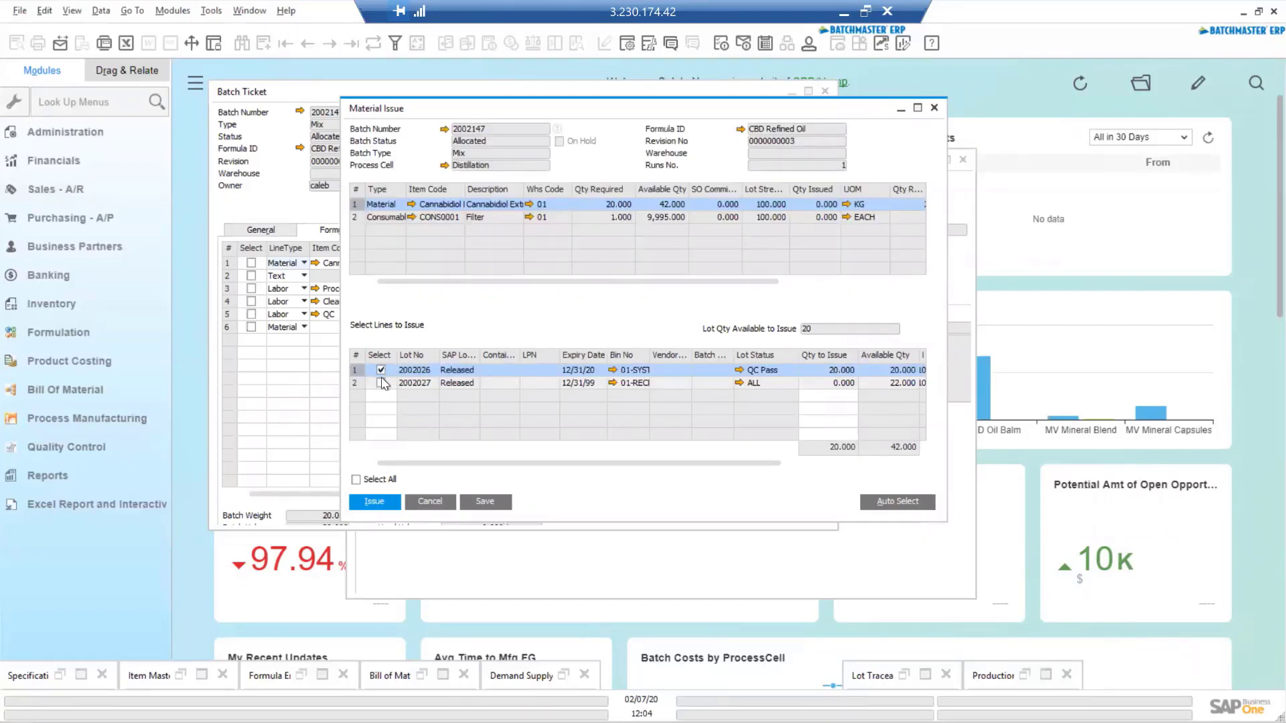
pyautogui.click(376, 503)
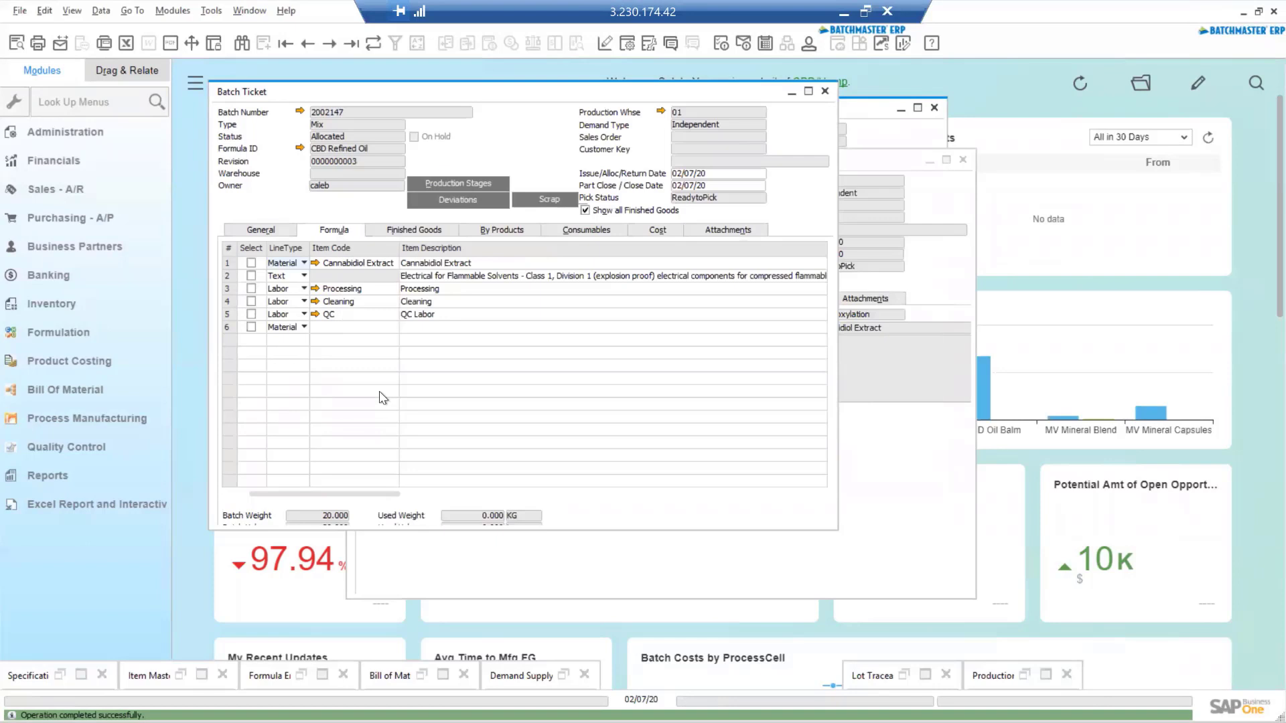
# Open Batch Close for the issued CBD Refined Oil batch and save the finished good's actual quantity as 18 KG
pyautogui.rightClick(506, 145)
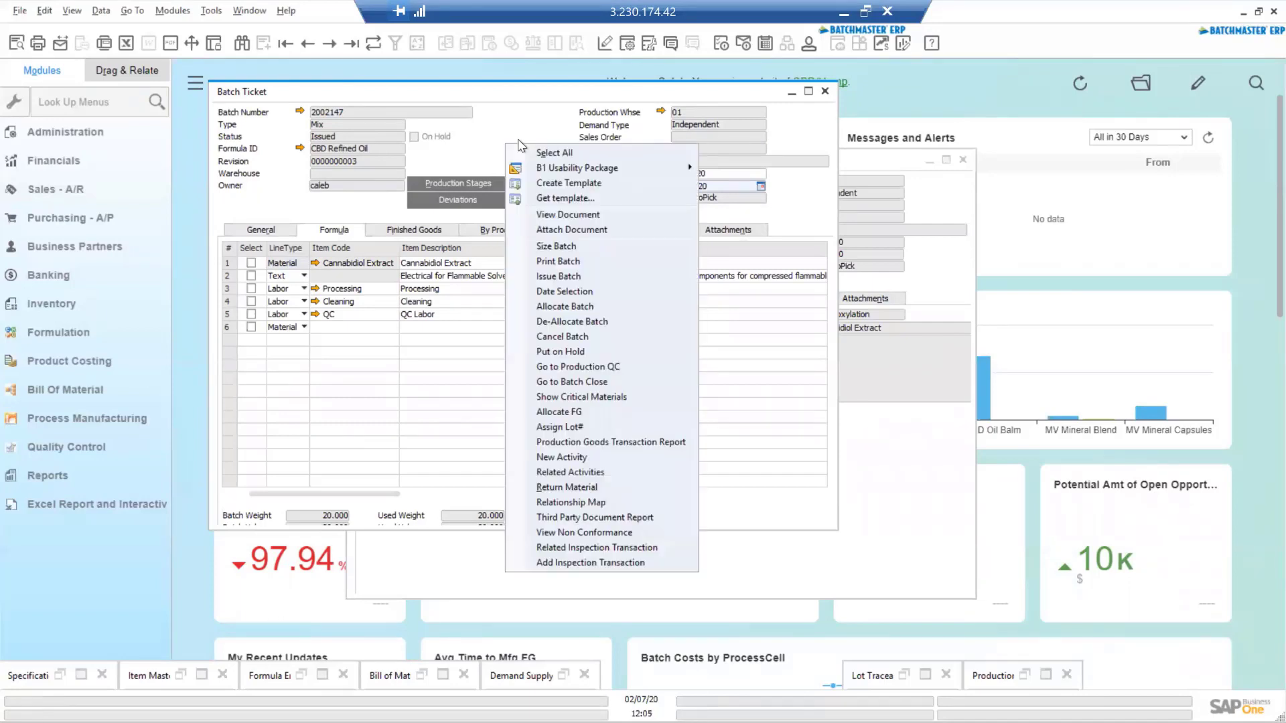
pyautogui.click(566, 382)
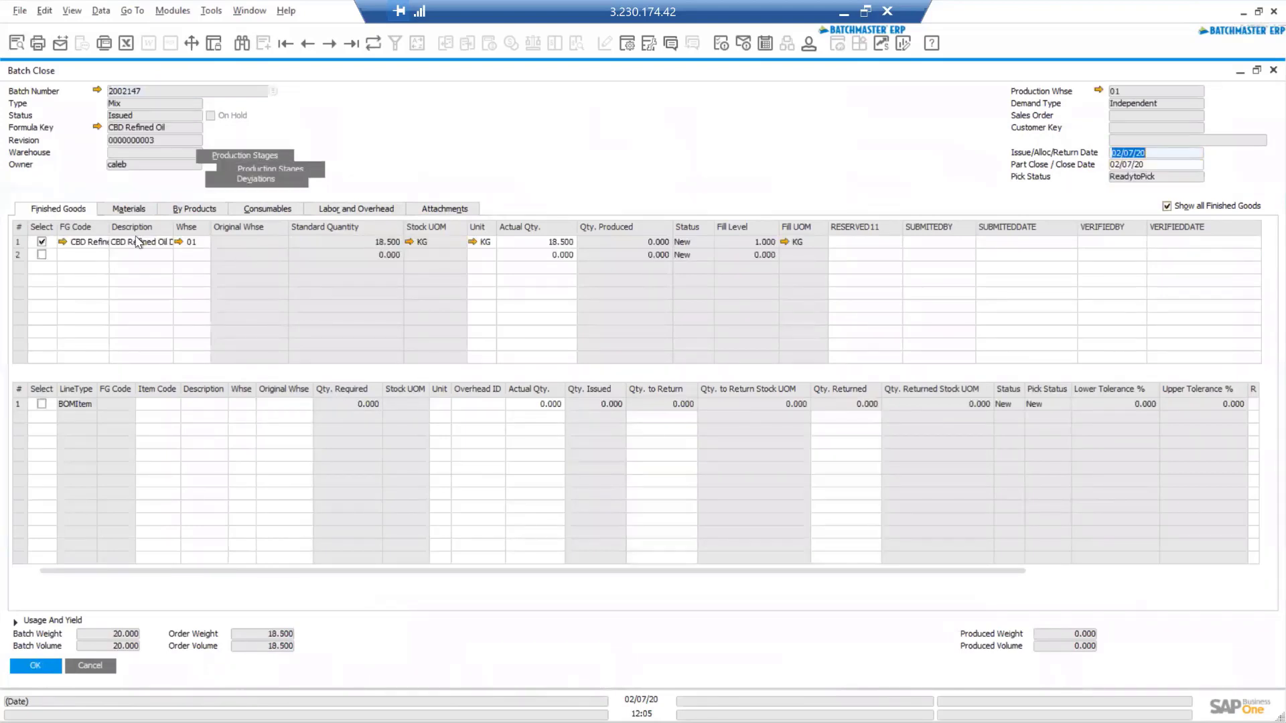
pyautogui.click(548, 244)
pyautogui.write('18')
pyautogui.press('Tab')
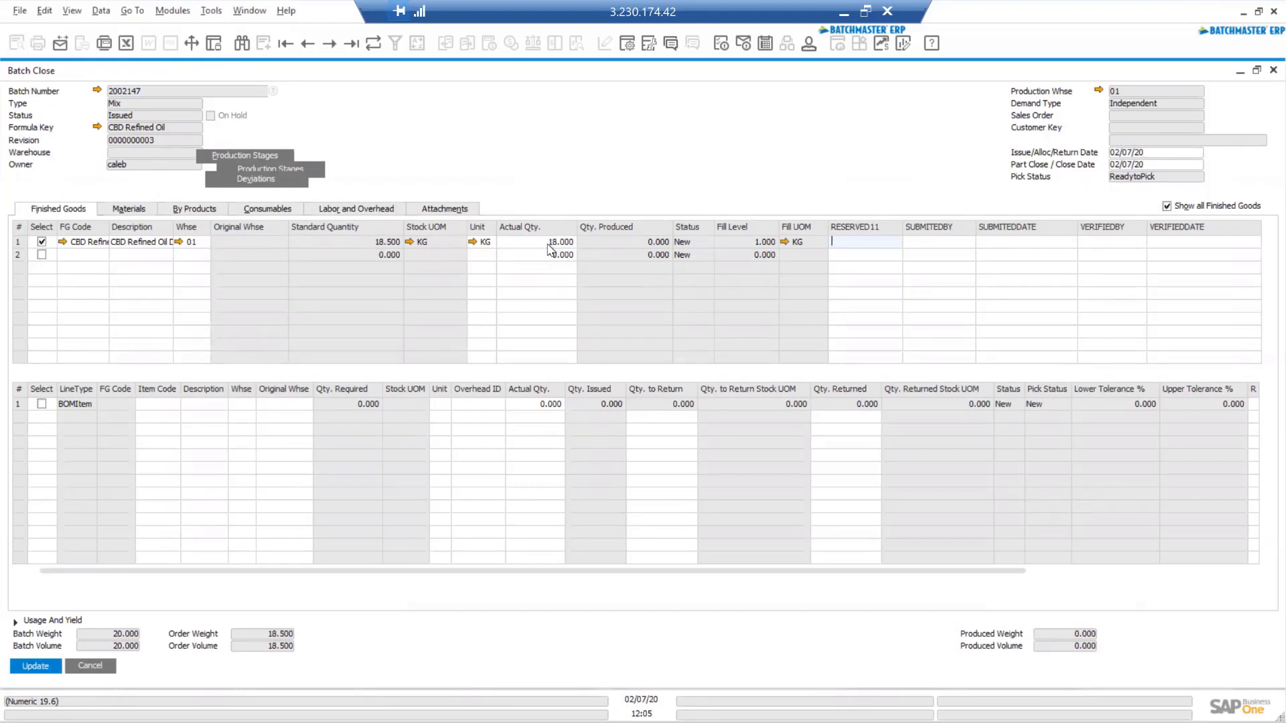
pyautogui.press('Return')
pyautogui.click(551, 391)
# Check the labor and overhead lines of the CBD Refined Oil batch and start closing the batch
pyautogui.click(334, 212)
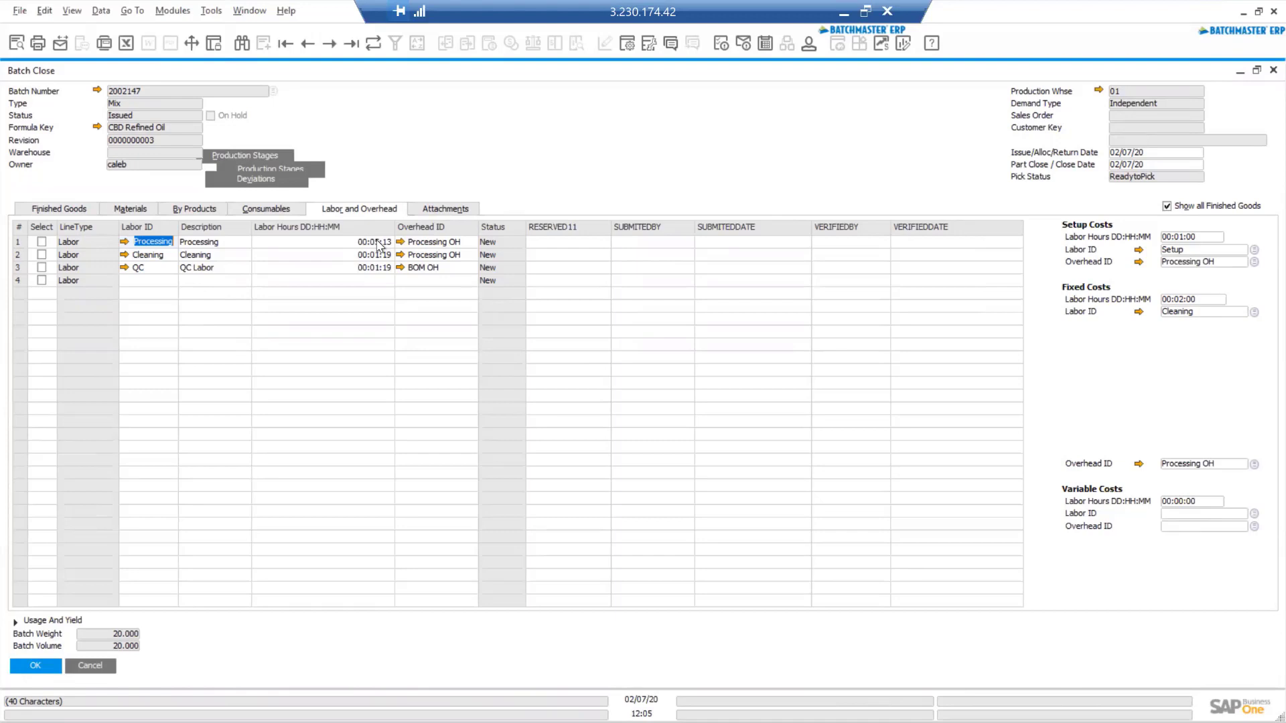
pyautogui.rightClick(604, 167)
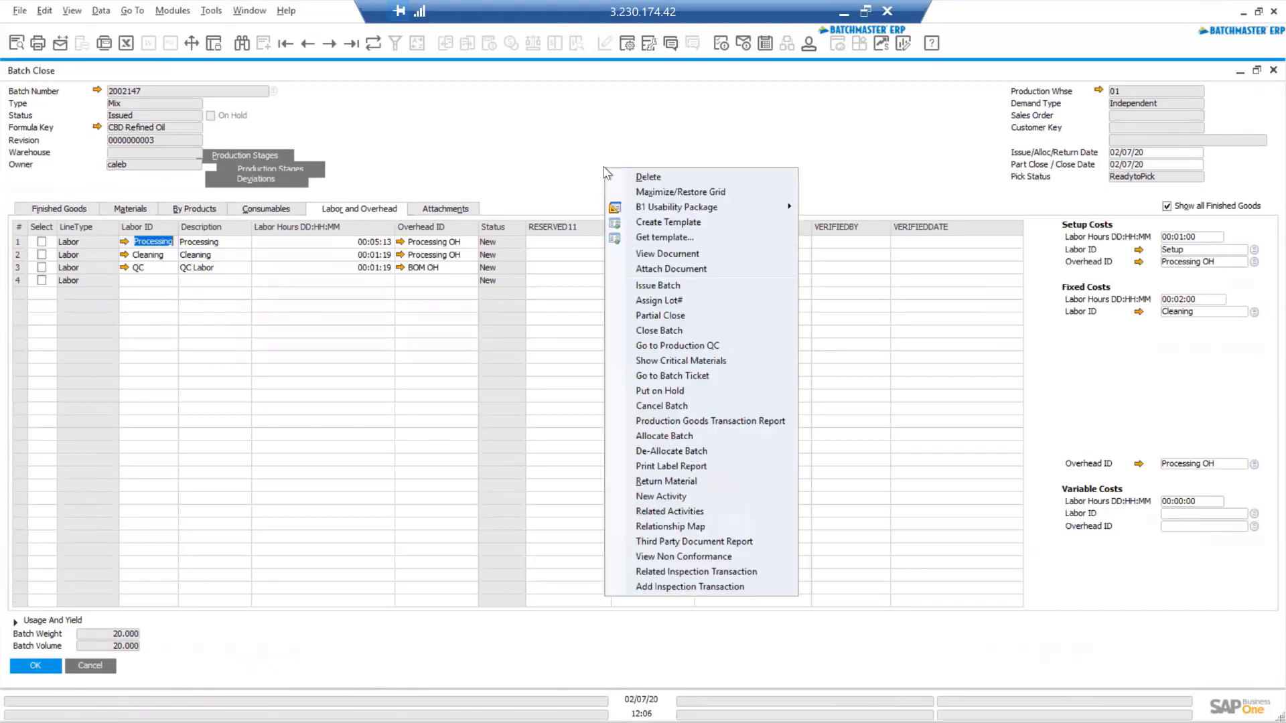
pyautogui.click(658, 331)
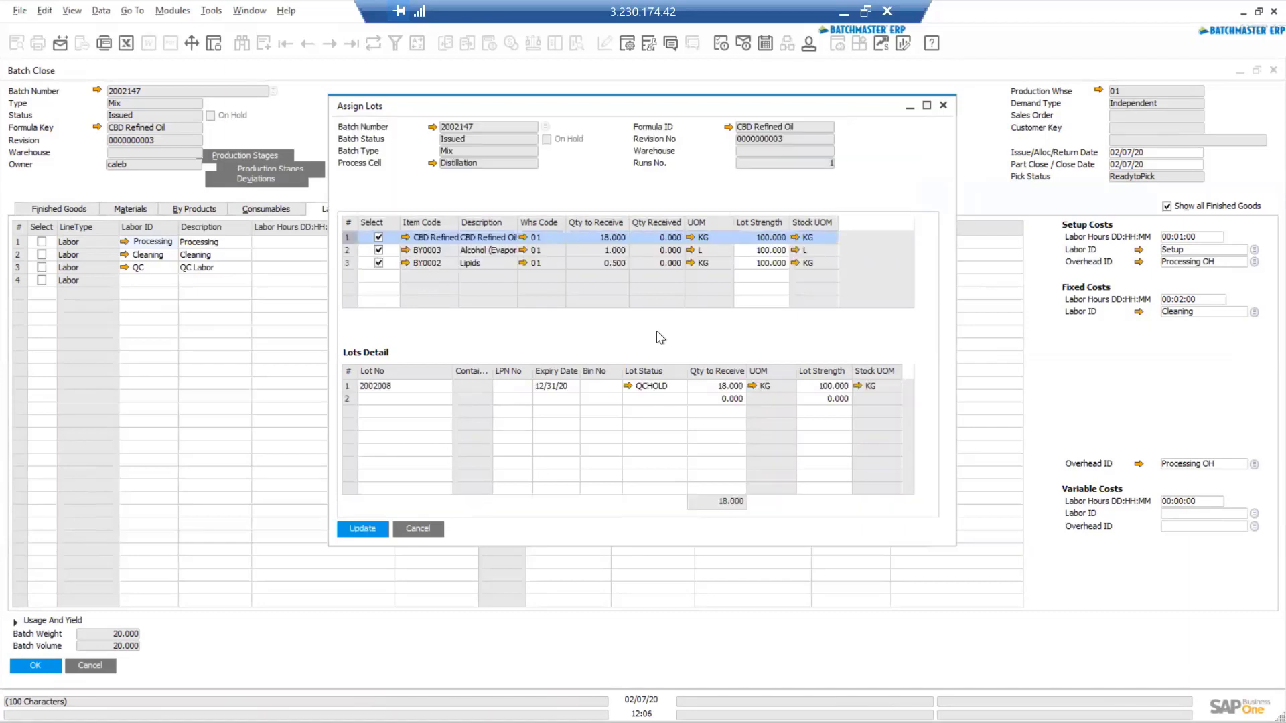
# Assign bin 01-SYSTEM-BIN-LOCATION to the lots of CBD Refined Oil, by-product BY0003 (alcohol) and by-product BY0002 (Lipids)
pyautogui.doubleClick(597, 388)
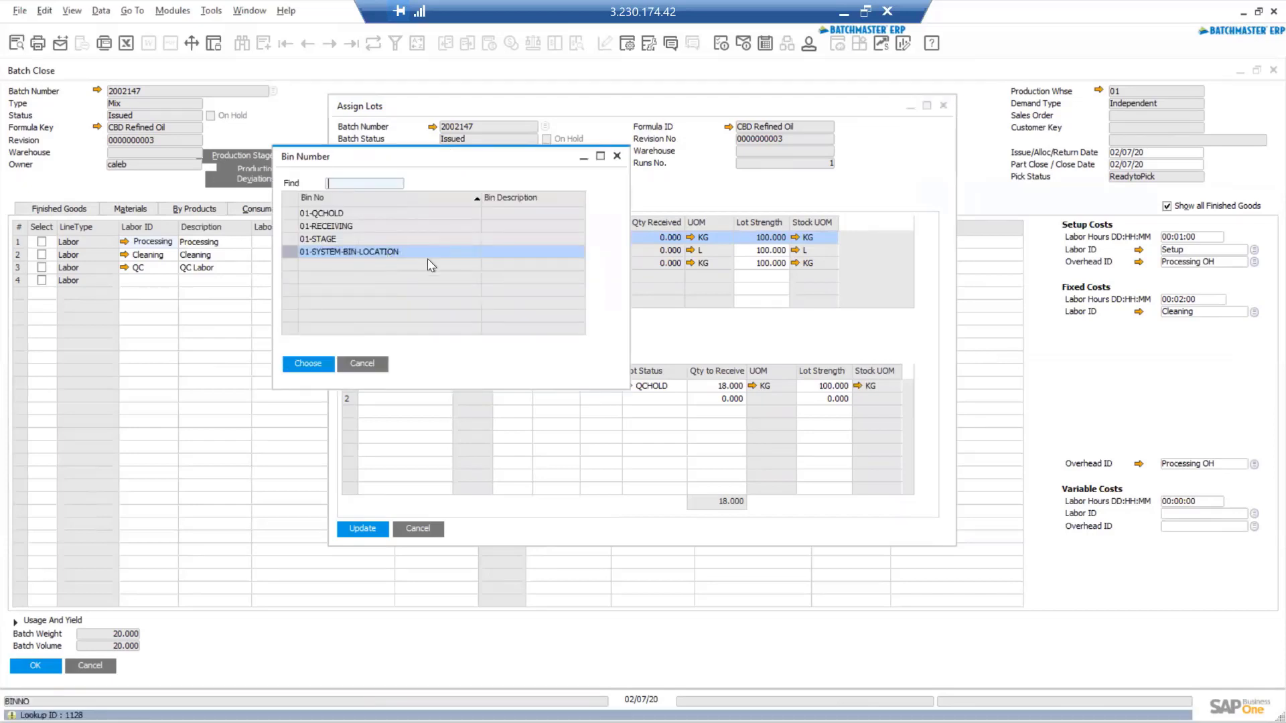
pyautogui.click(609, 388)
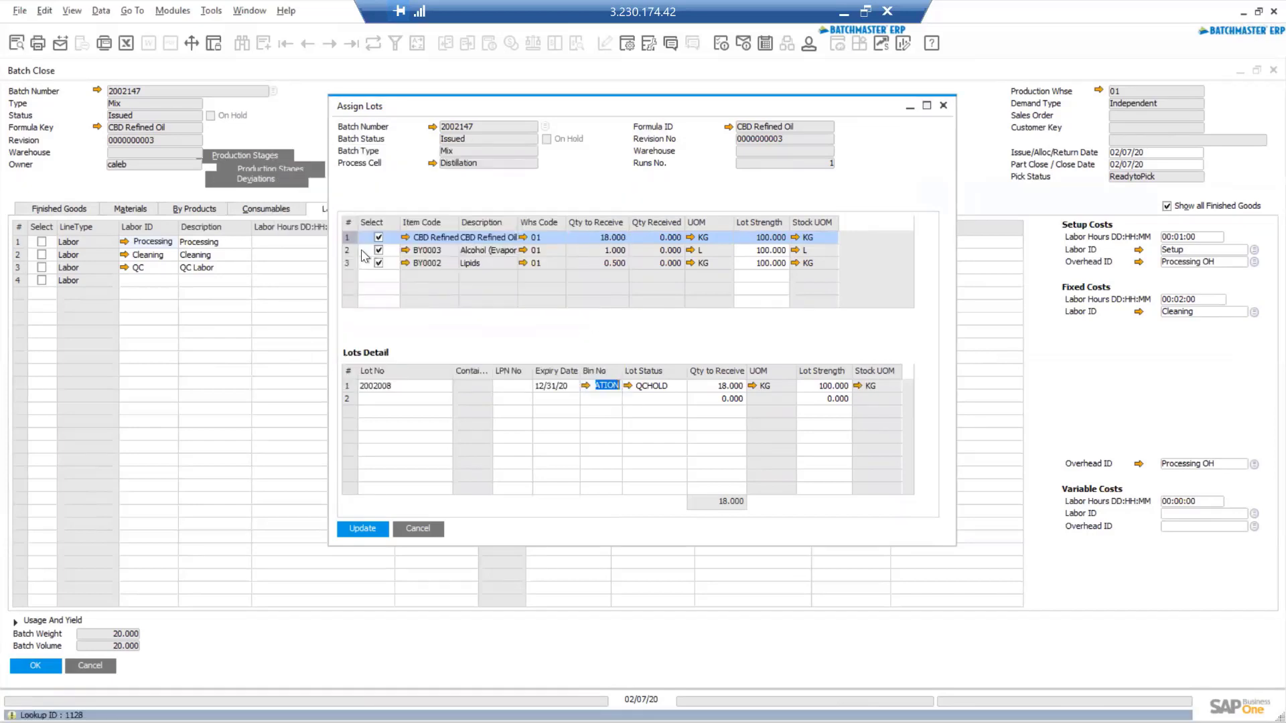
pyautogui.click(347, 250)
pyautogui.click(603, 389)
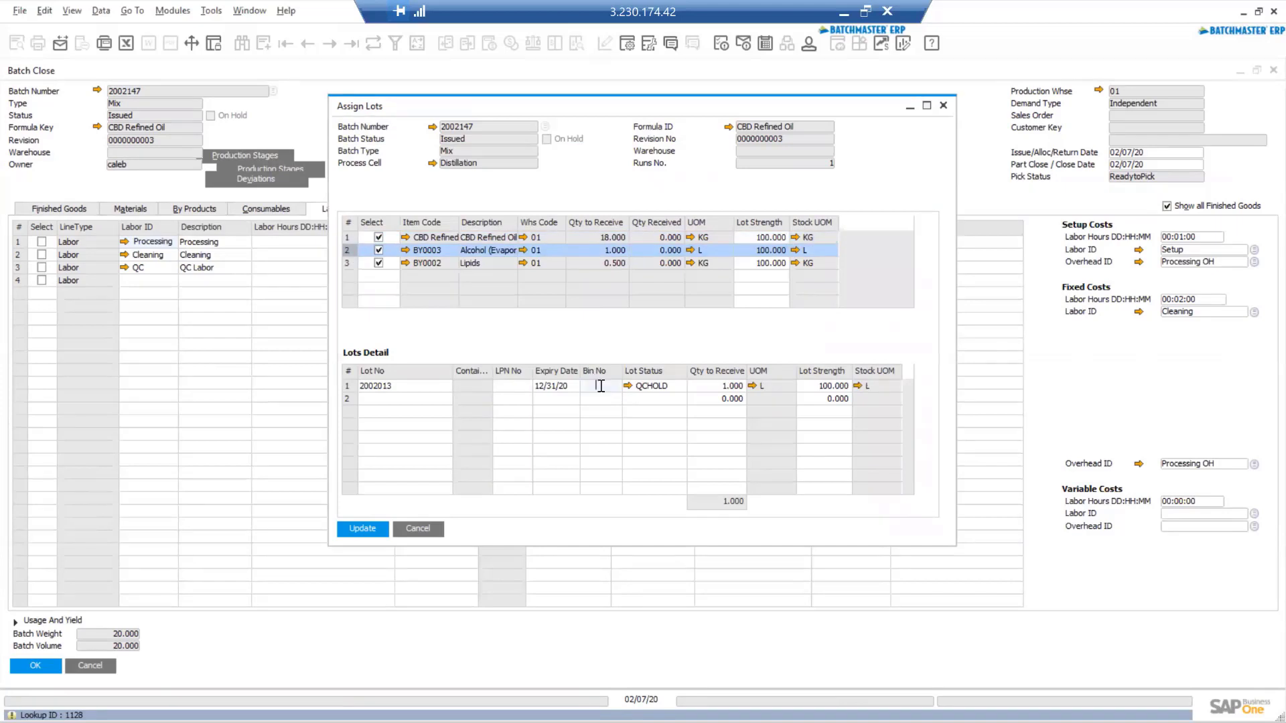
pyautogui.press('Tab')
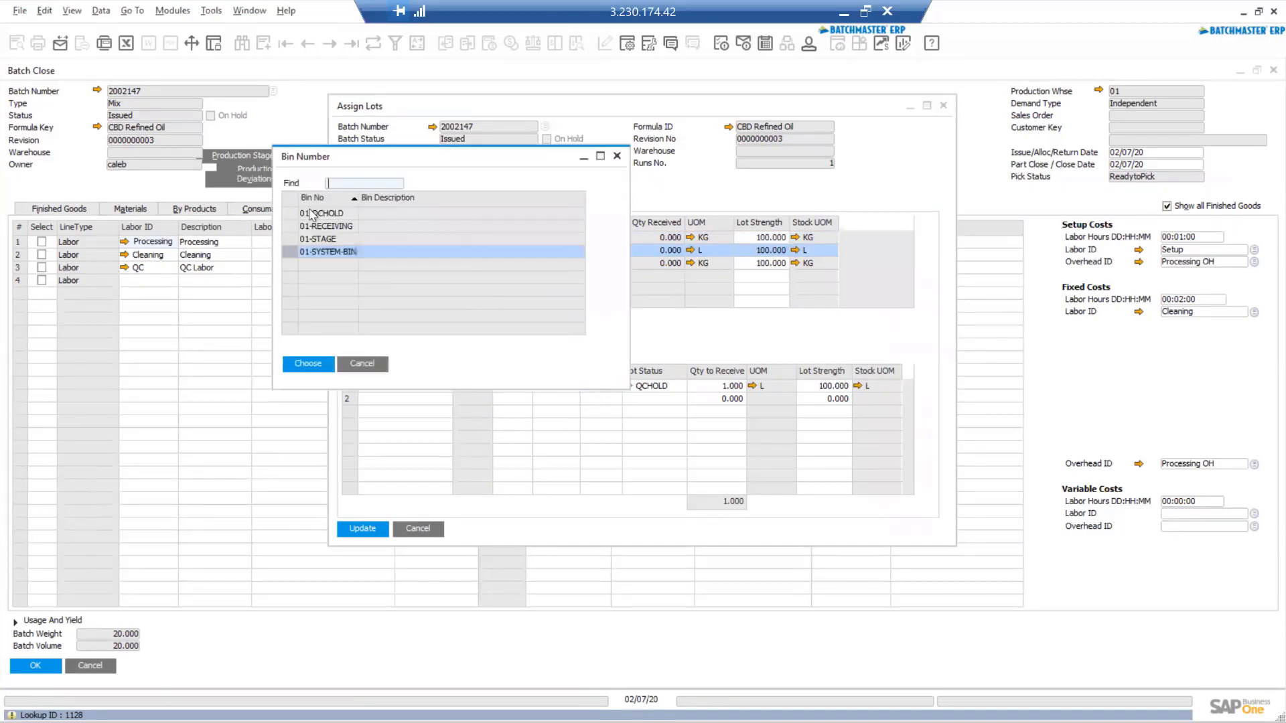
pyautogui.doubleClick(339, 253)
pyautogui.click(350, 268)
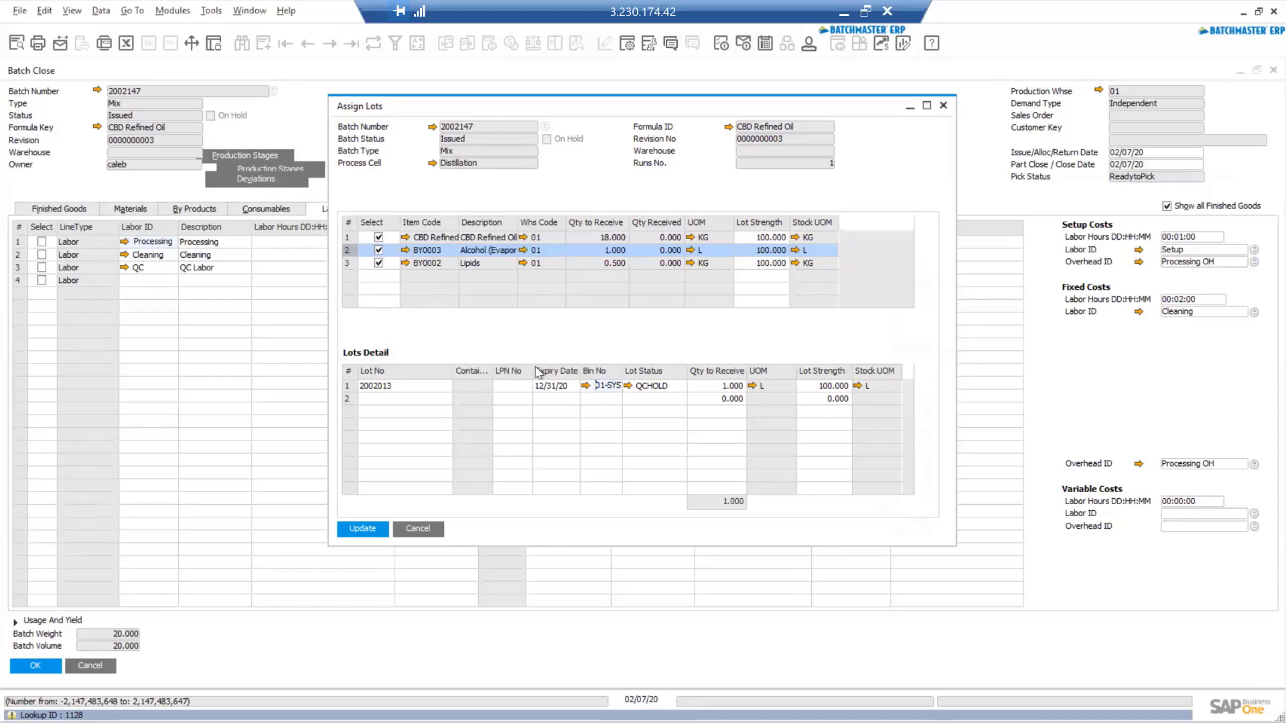
pyautogui.click(597, 383)
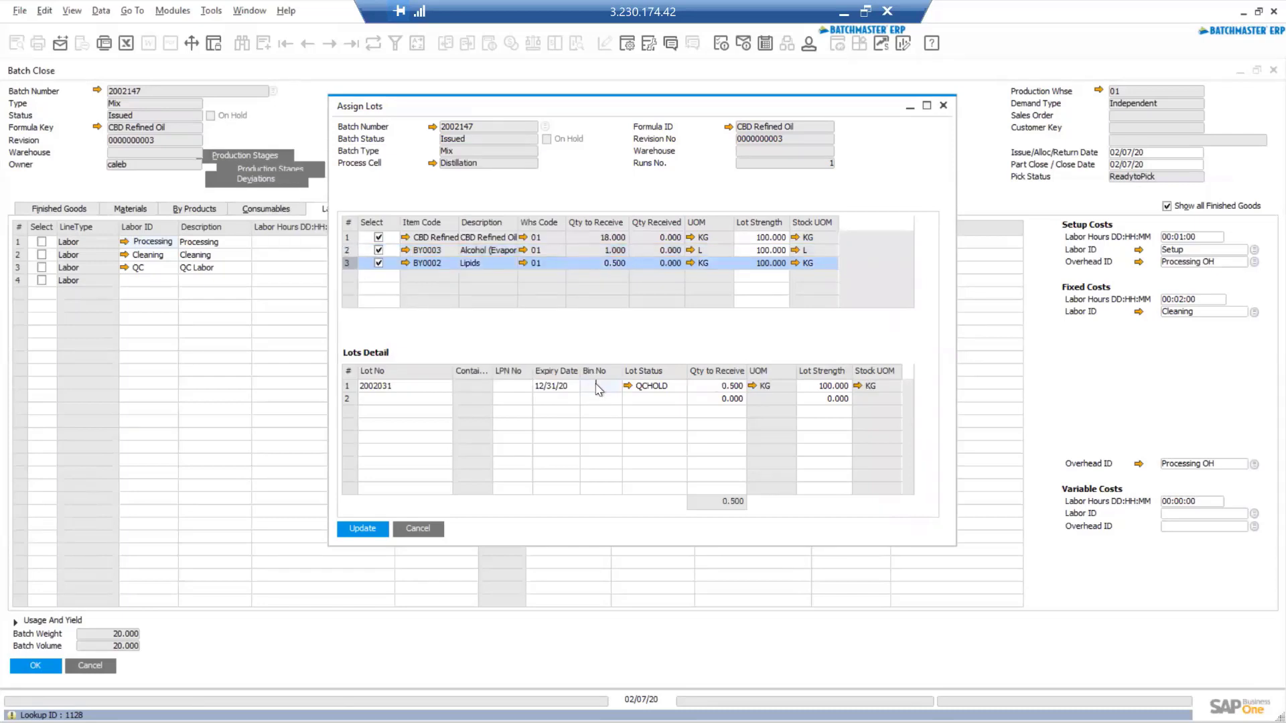
pyautogui.press('Tab')
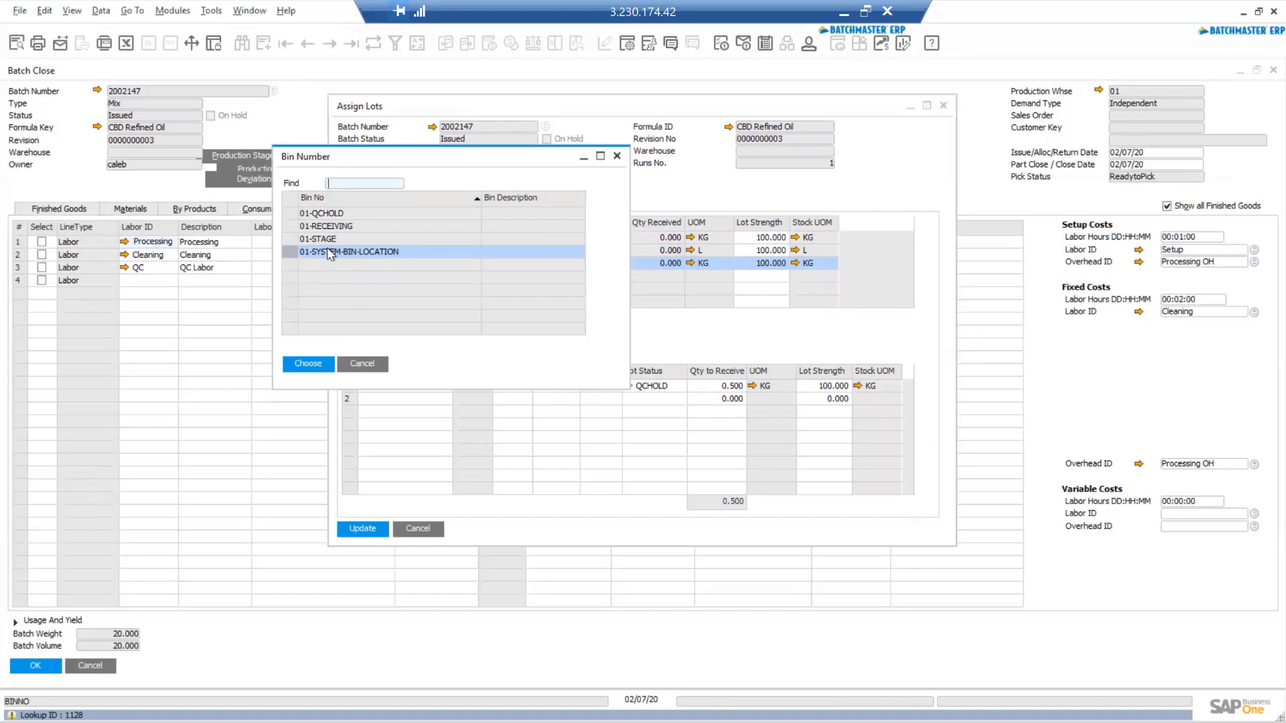
pyautogui.click(643, 389)
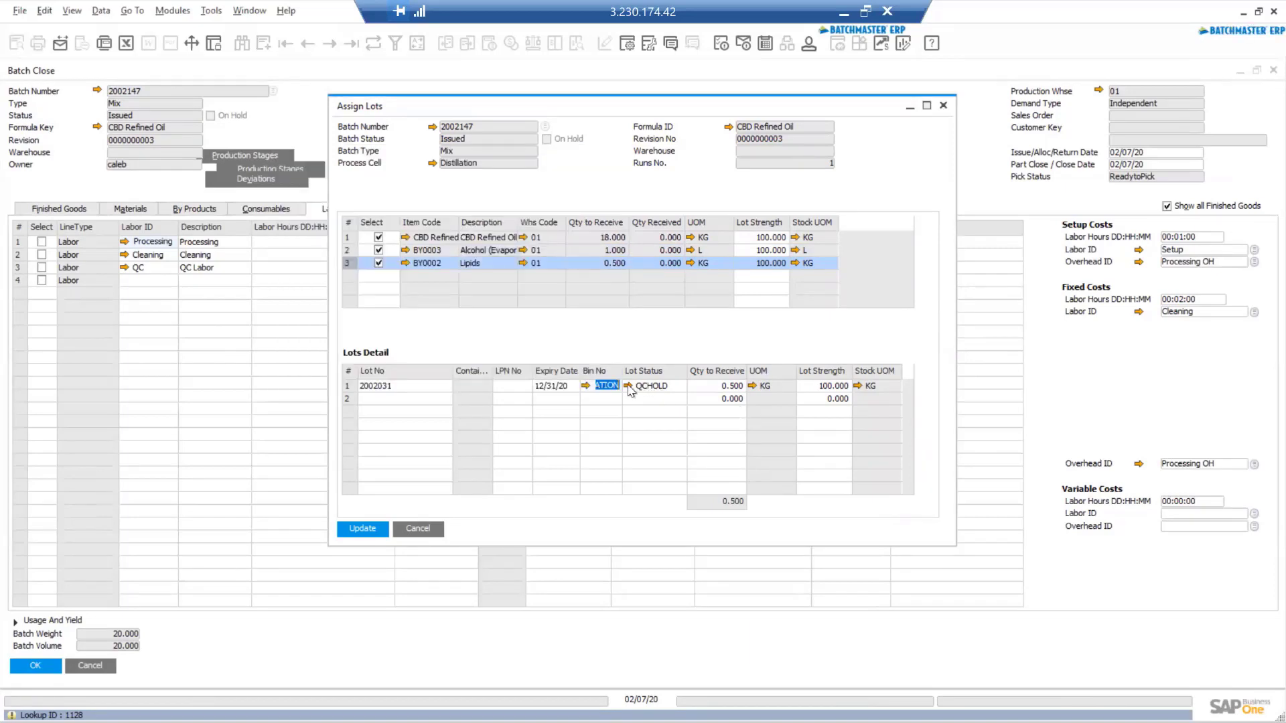
# Check which transactions the QCHOLD lot status allows and close the CBD Refined Oil batch
pyautogui.click(628, 386)
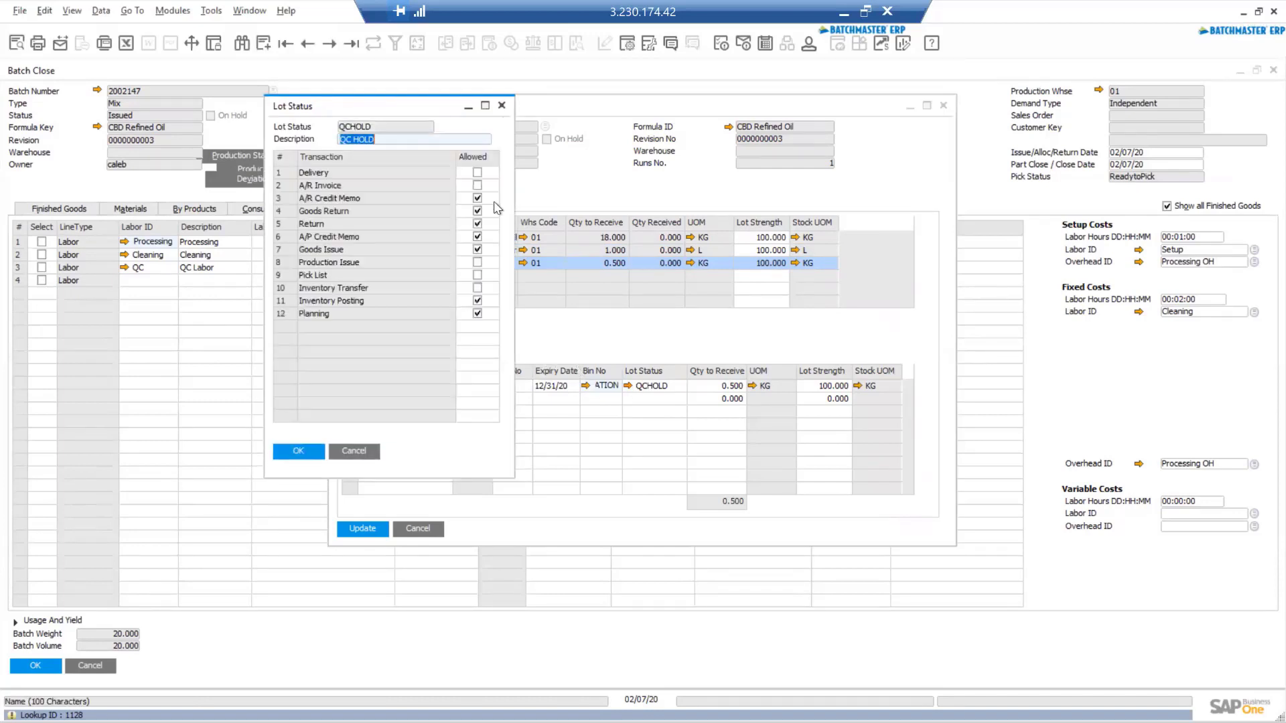
pyautogui.click(502, 106)
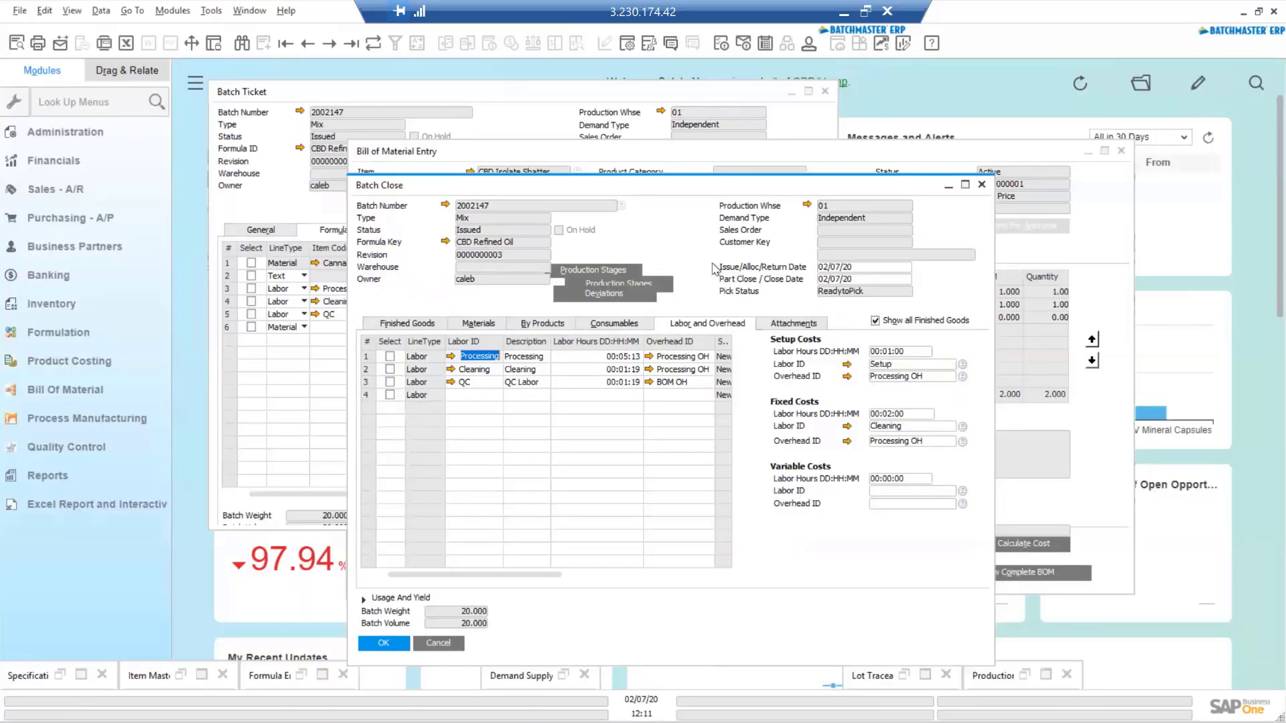
pyautogui.rightClick(715, 268)
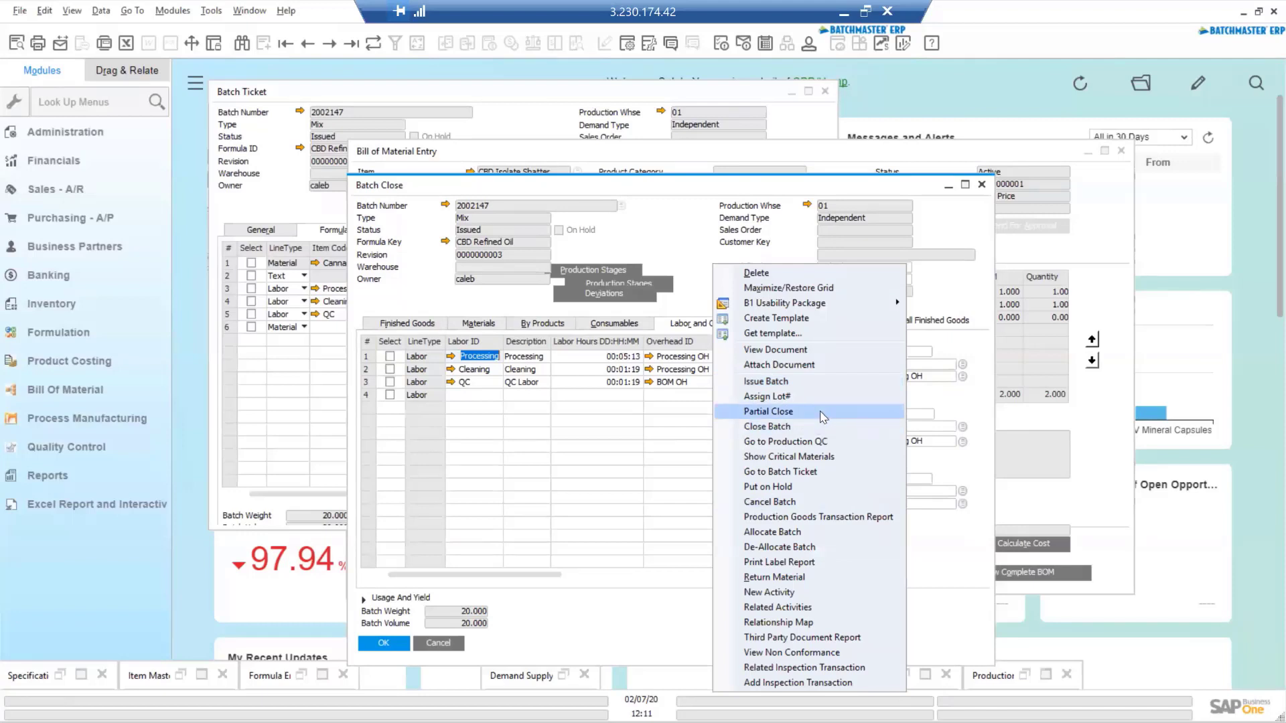
pyautogui.click(804, 417)
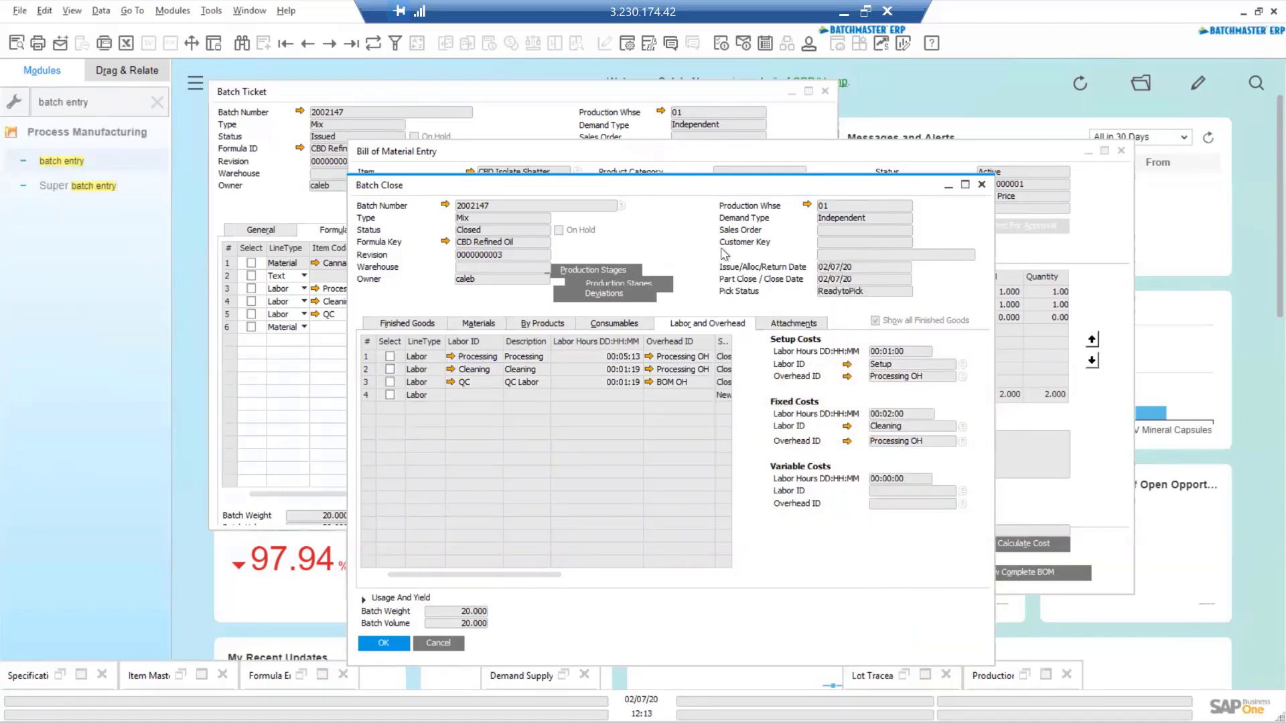
# Open the closed batch's production QC order and set its status to Released
pyautogui.rightClick(699, 250)
pyautogui.click(757, 351)
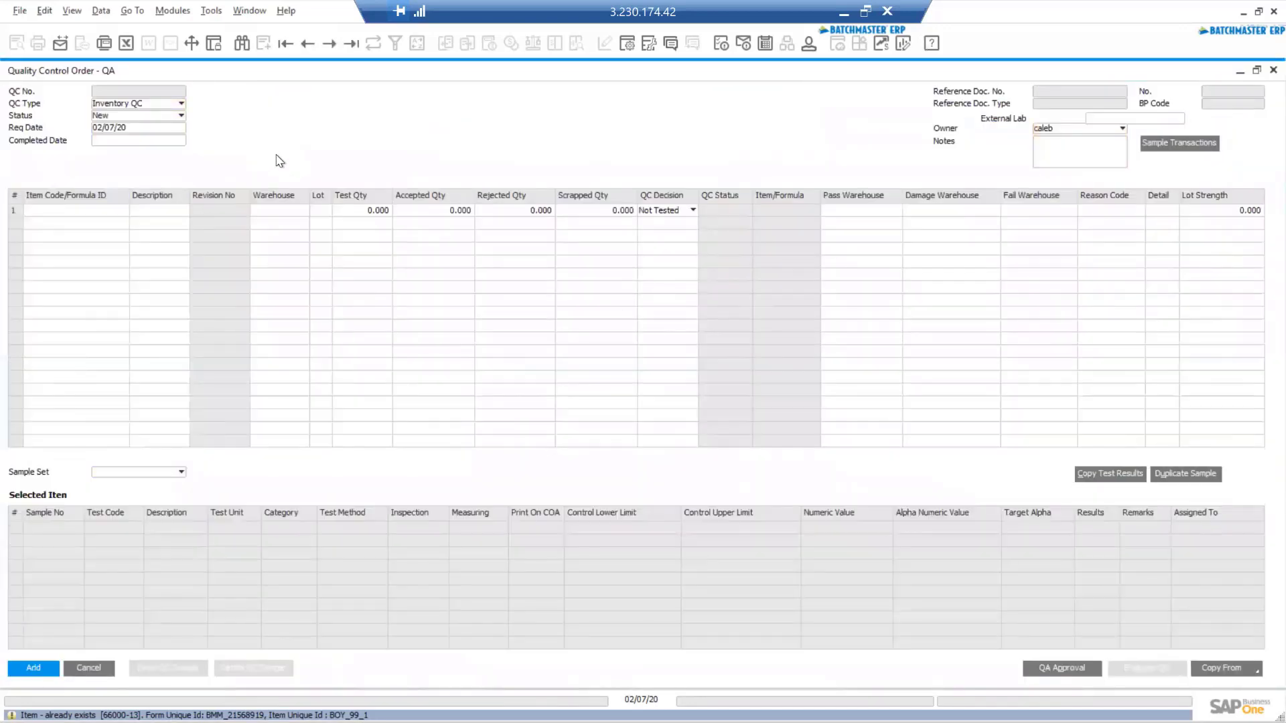
pyautogui.click(179, 122)
pyautogui.click(151, 142)
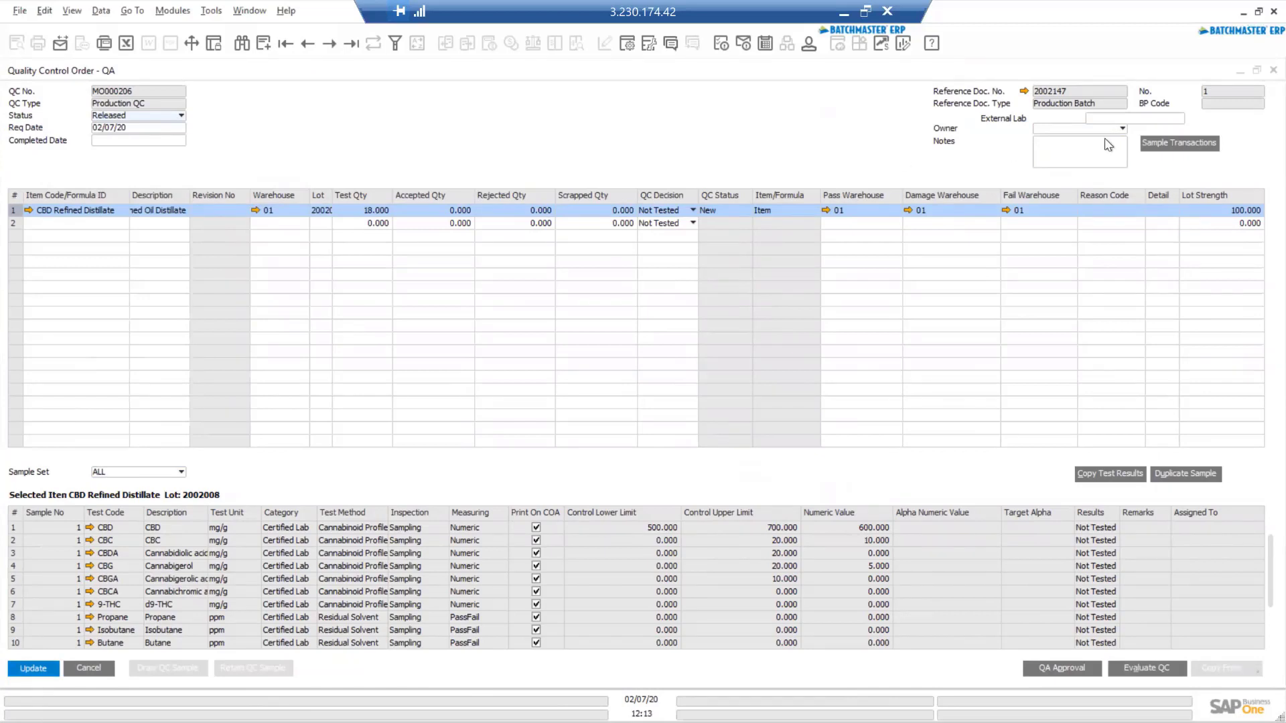
# Assign Western Nutra Suppliers (V5000) as the QC order's external lab and save the order
pyautogui.click(1171, 119)
pyautogui.click(1181, 118)
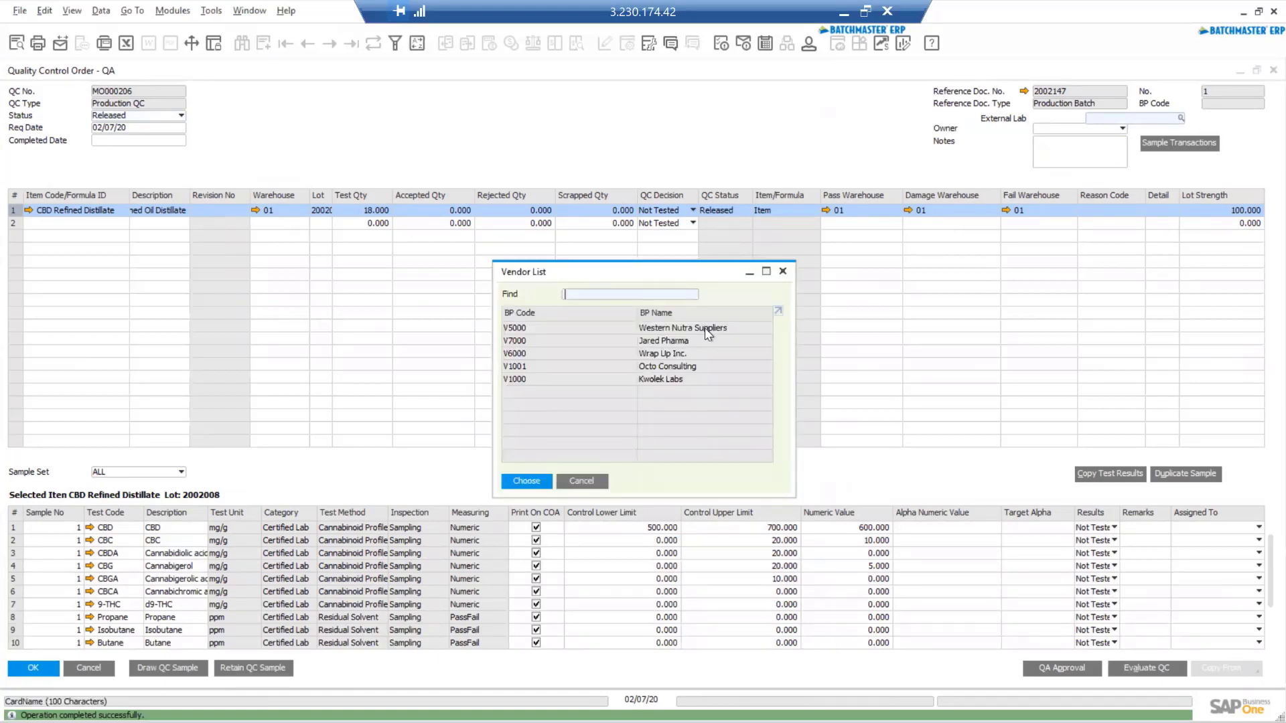
pyautogui.doubleClick(705, 328)
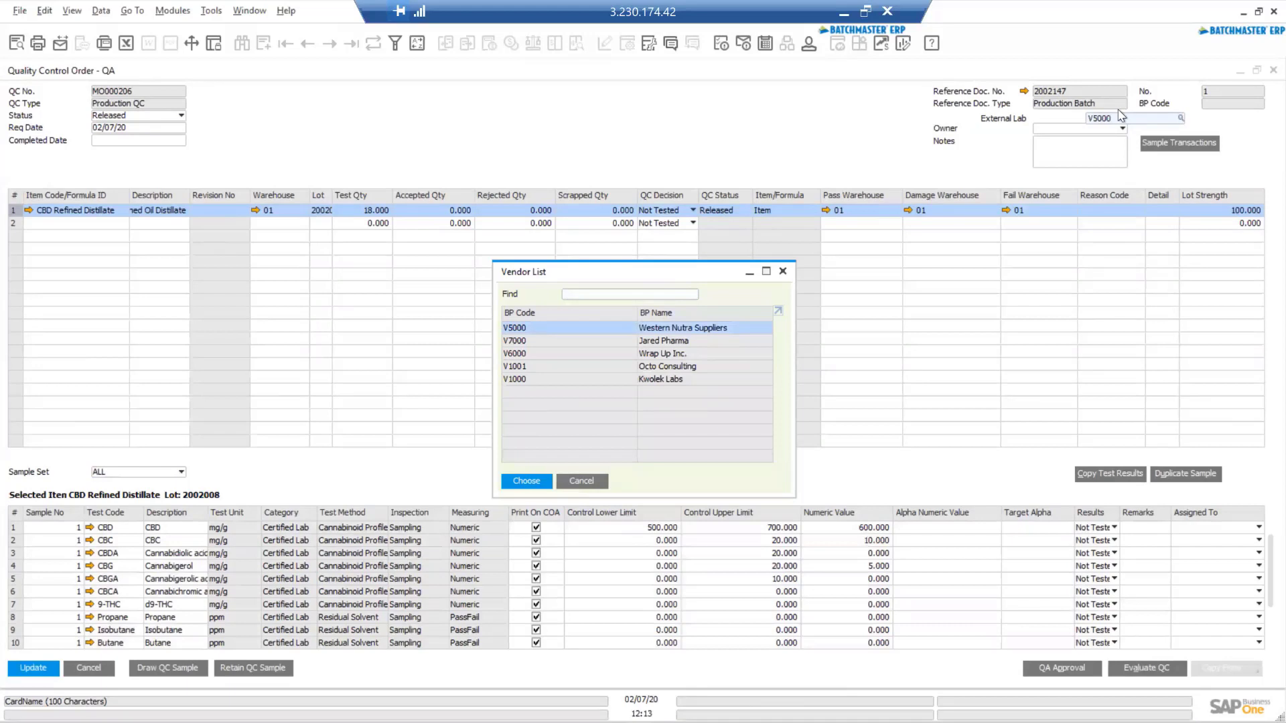
pyautogui.click(28, 670)
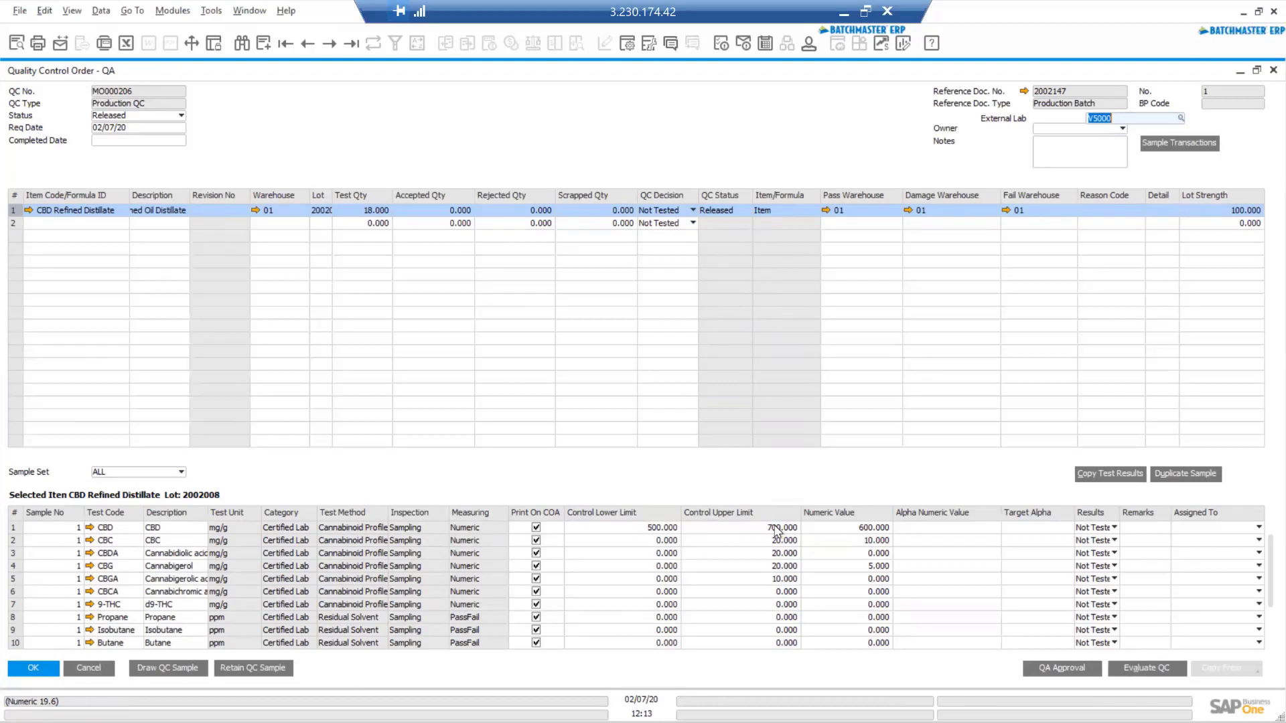
# Enter the numeric test values 650 for CBD, 10 for CBC and 2 for CBDA
pyautogui.click(856, 529)
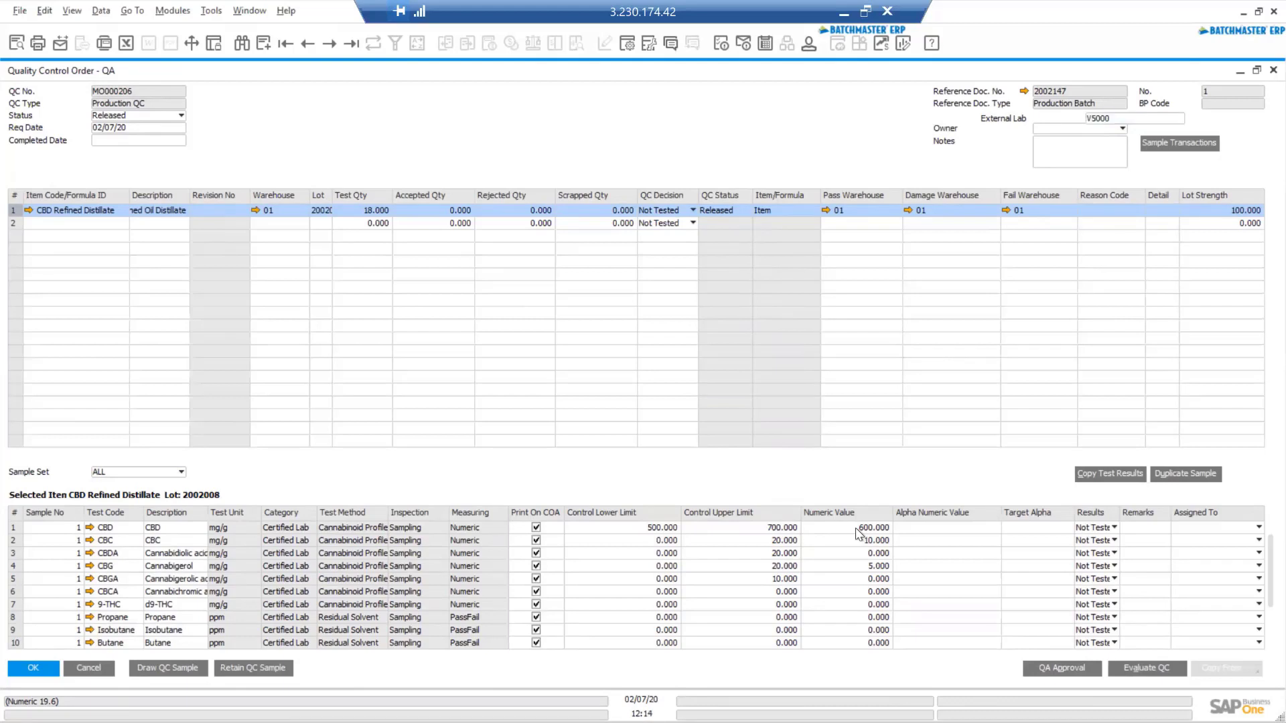
pyautogui.write('650')
pyautogui.press('Tab')
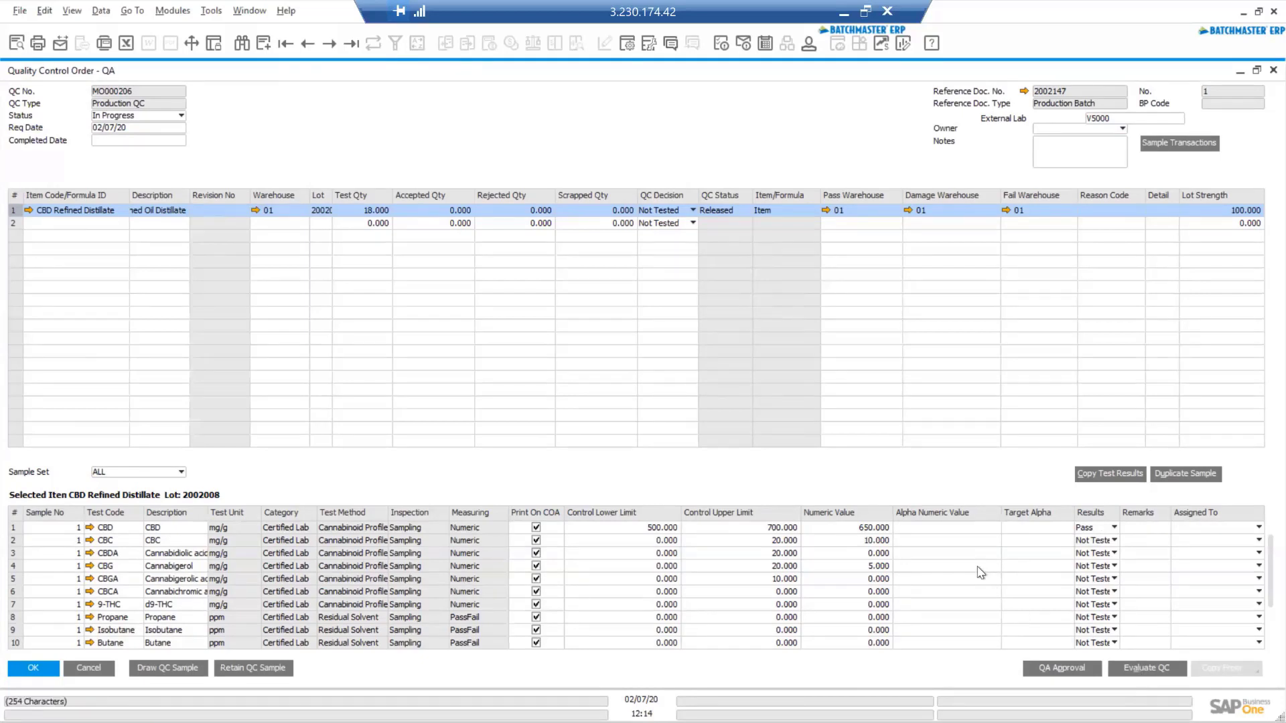
pyautogui.click(848, 539)
pyautogui.write('10')
pyautogui.press('Down')
pyautogui.write('2')
pyautogui.press('Down')
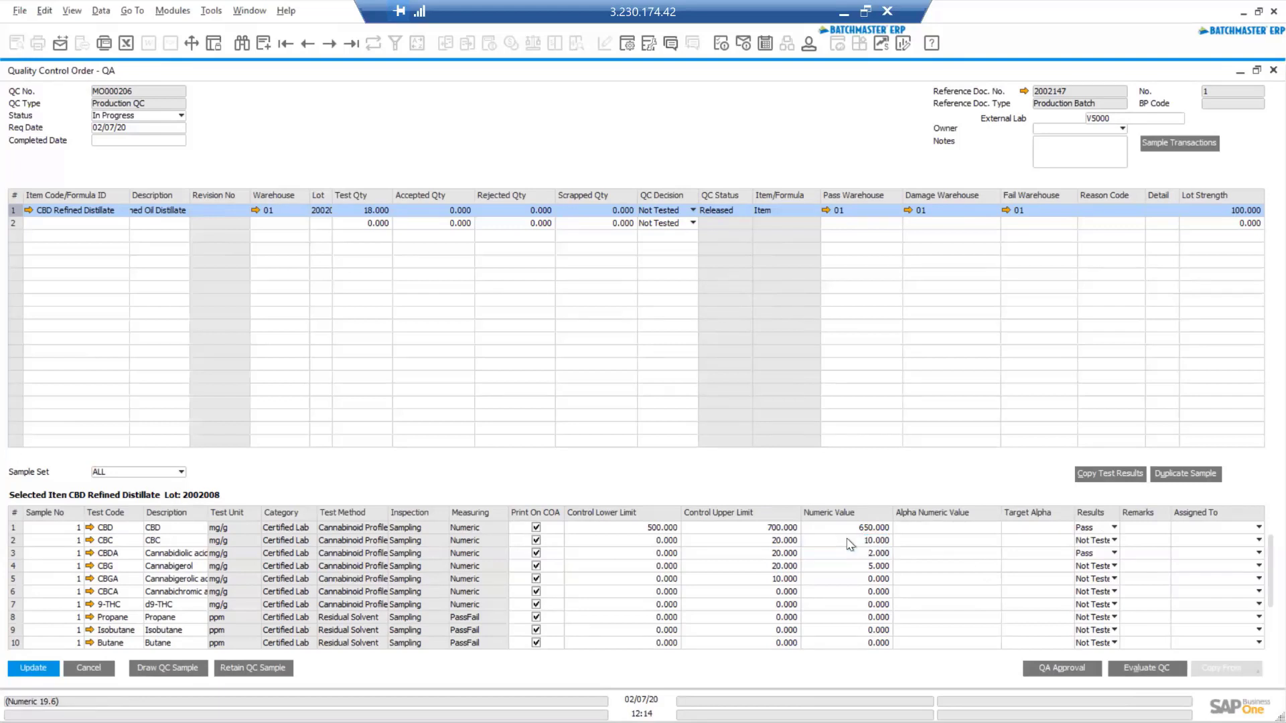
# Enter the numeric test value 24 for CBG and set the CBC value to 15
pyautogui.write('24')
pyautogui.press('Down')
pyautogui.click(866, 540)
pyautogui.write('15')
pyautogui.press('Tab')
pyautogui.press('Down')
pyautogui.press('Down')
# Enter the numeric test values 10 for CBGA and 1 each for CBCA, 9-THC, Propane and Isobutane
pyautogui.click(867, 582)
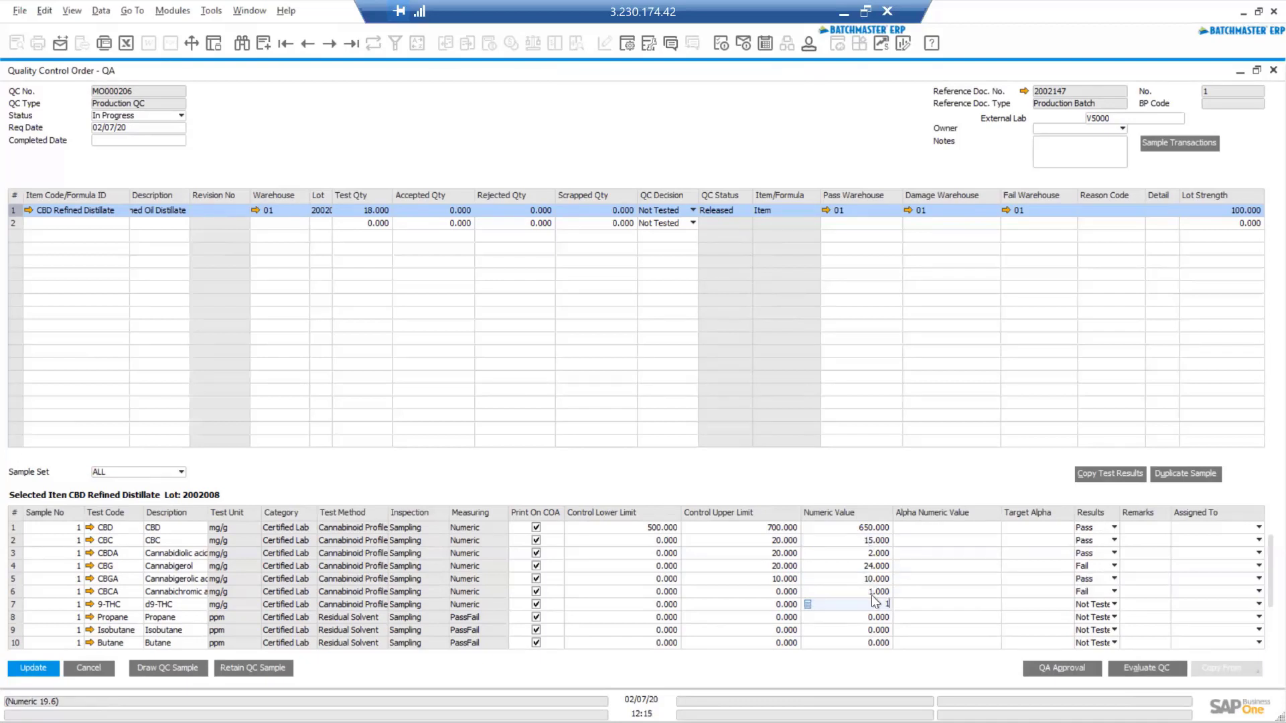
pyautogui.press('Down')
pyautogui.write('1')
pyautogui.press('Down')
pyautogui.write('1')
pyautogui.press('Down')
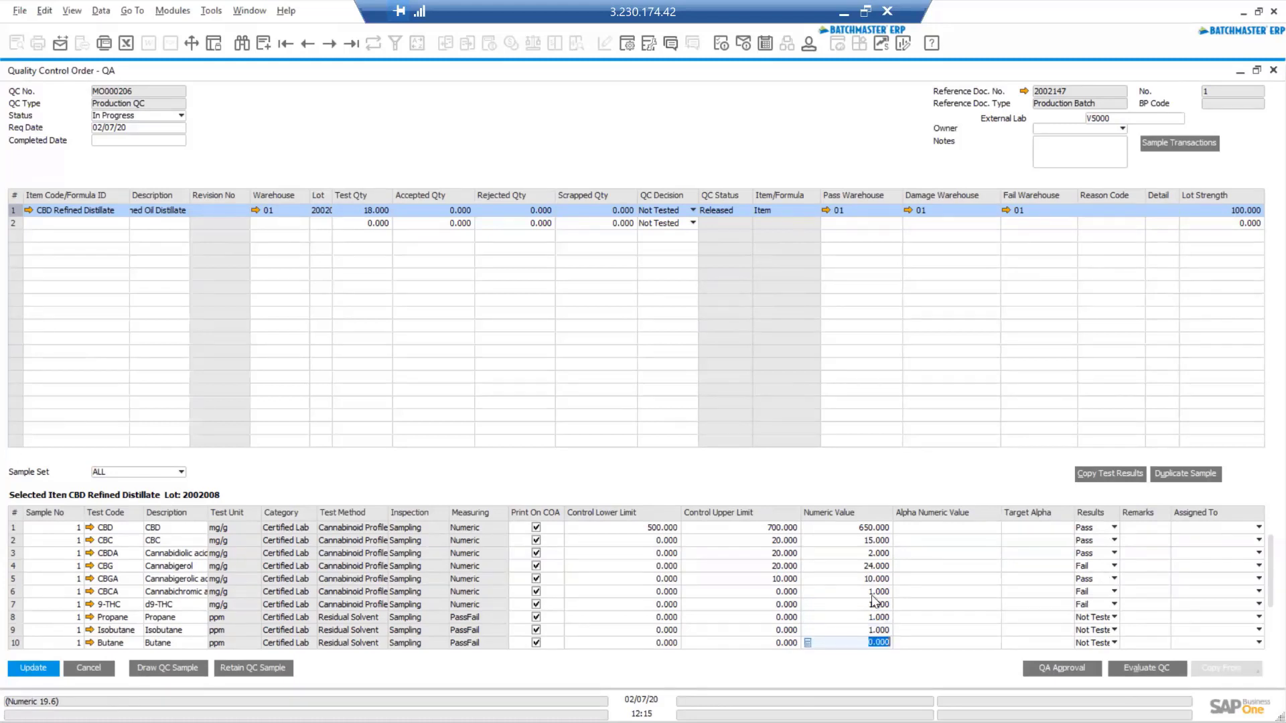
# Set the test results of CBCA and 9-THC to Pass
pyautogui.click(1102, 596)
pyautogui.click(1101, 611)
pyautogui.click(1099, 613)
pyautogui.click(1088, 631)
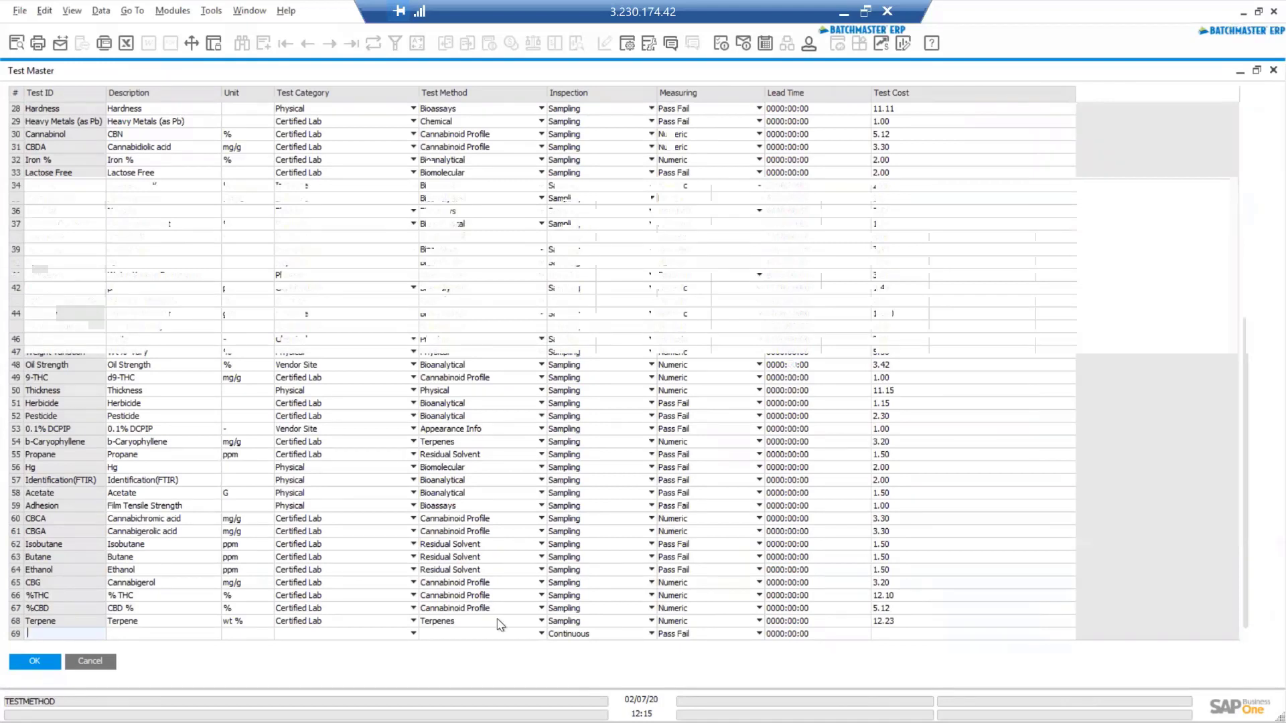
# Look over the test methods and measuring types in Test Master and close it without saving changes
pyautogui.click(485, 587)
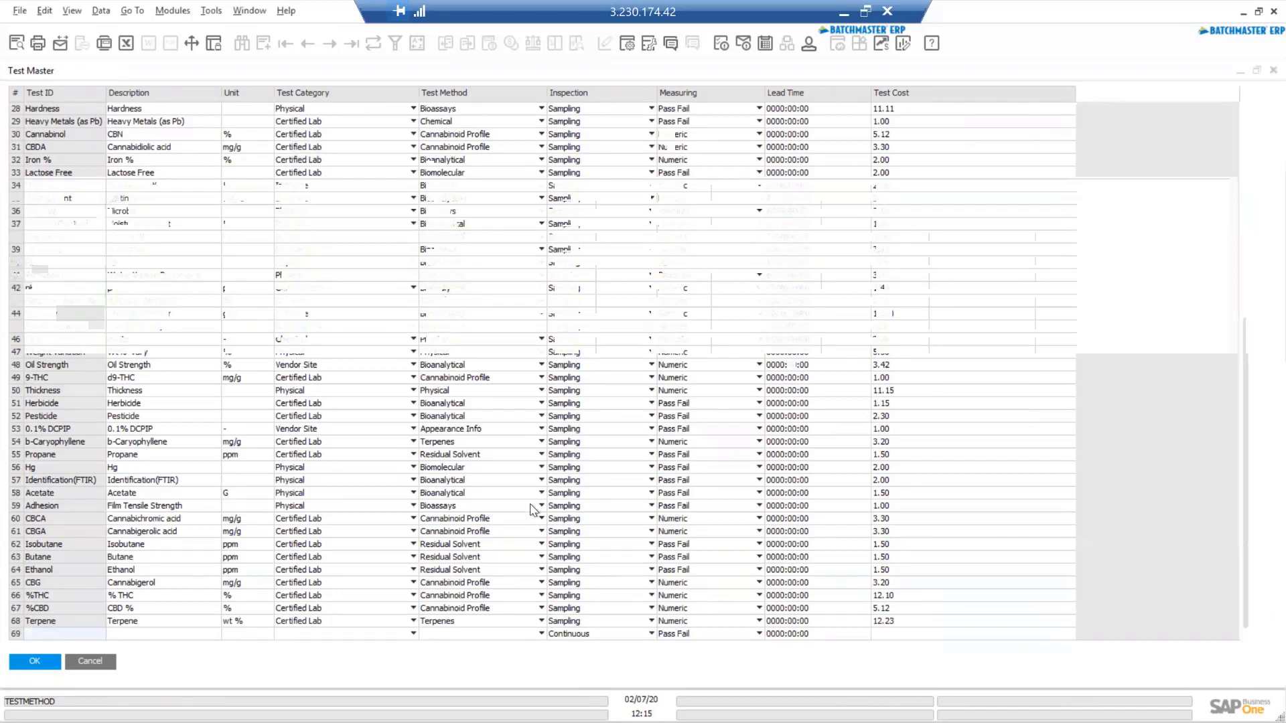
pyautogui.click(519, 680)
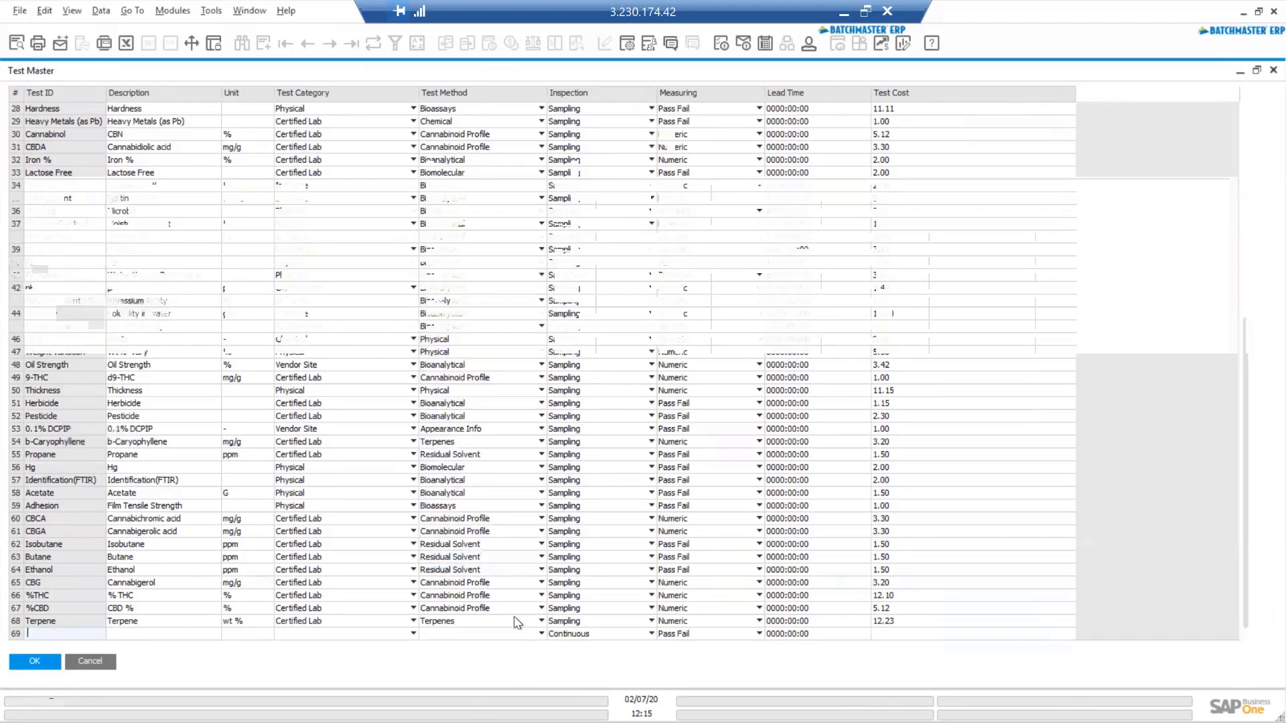
pyautogui.click(1273, 71)
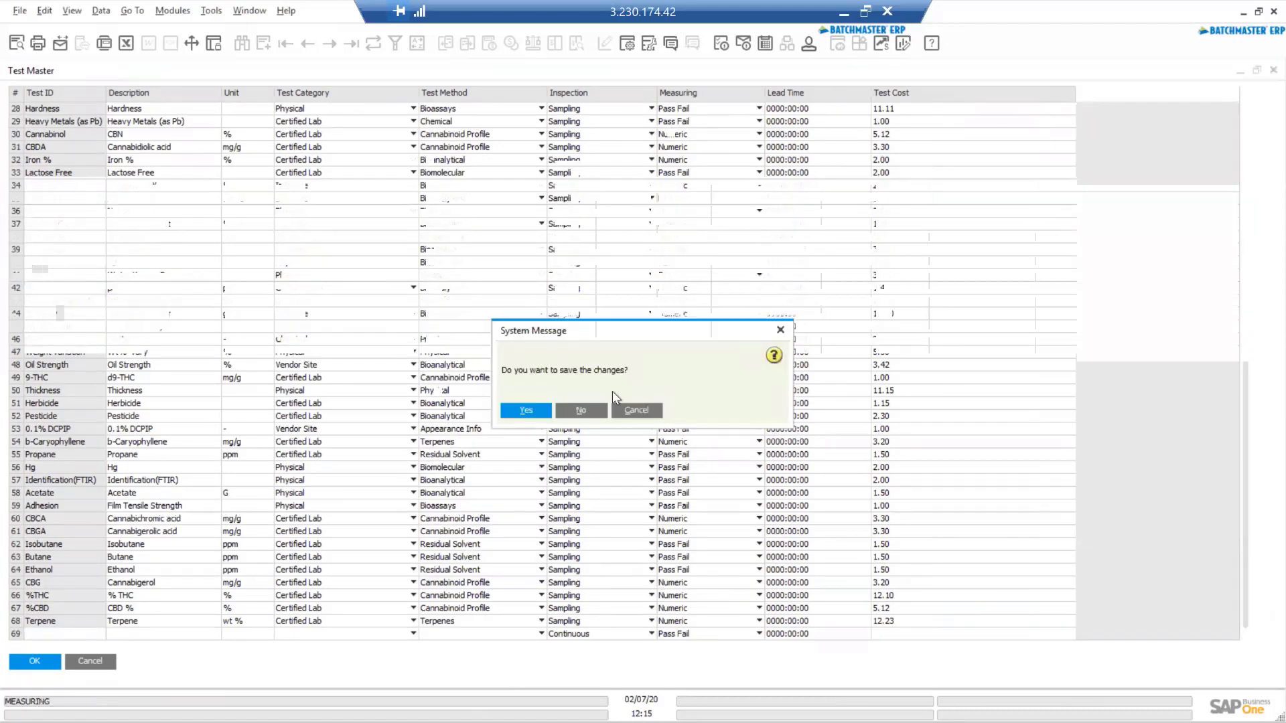
pyautogui.click(588, 415)
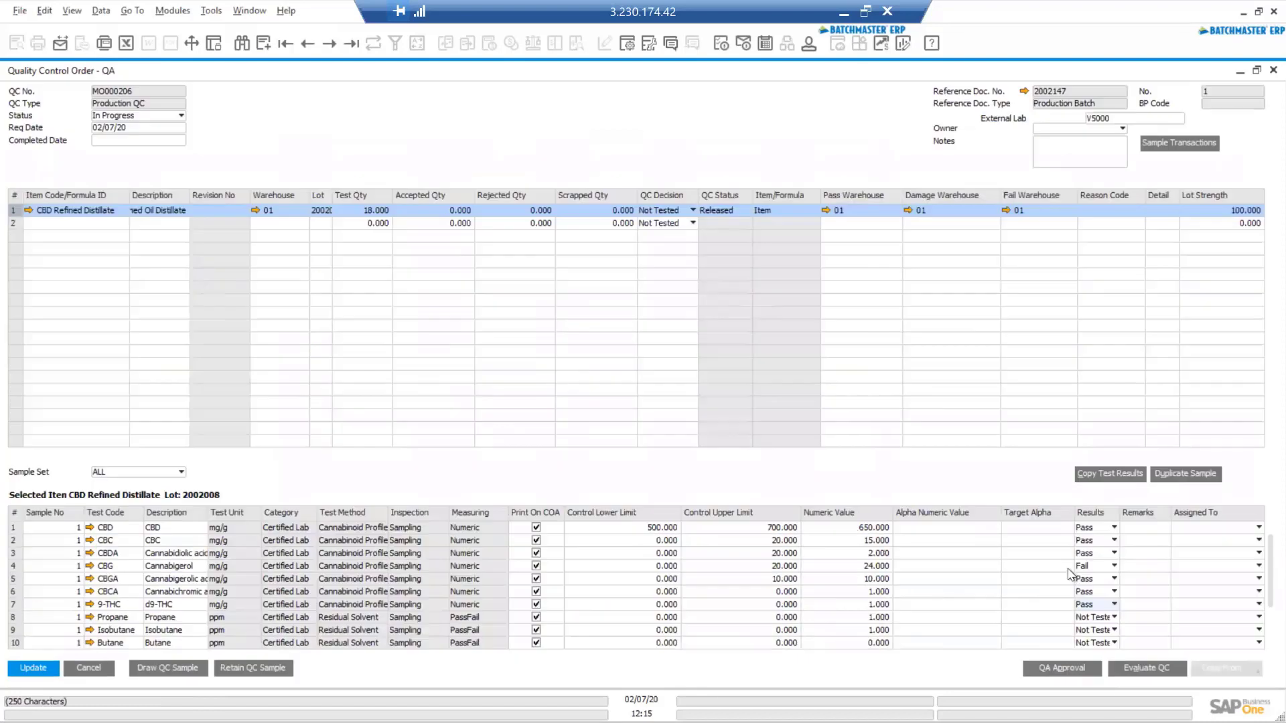
# Set the residual solvent results of Propane, Isobutane and Butane to Pass
pyautogui.click(1105, 621)
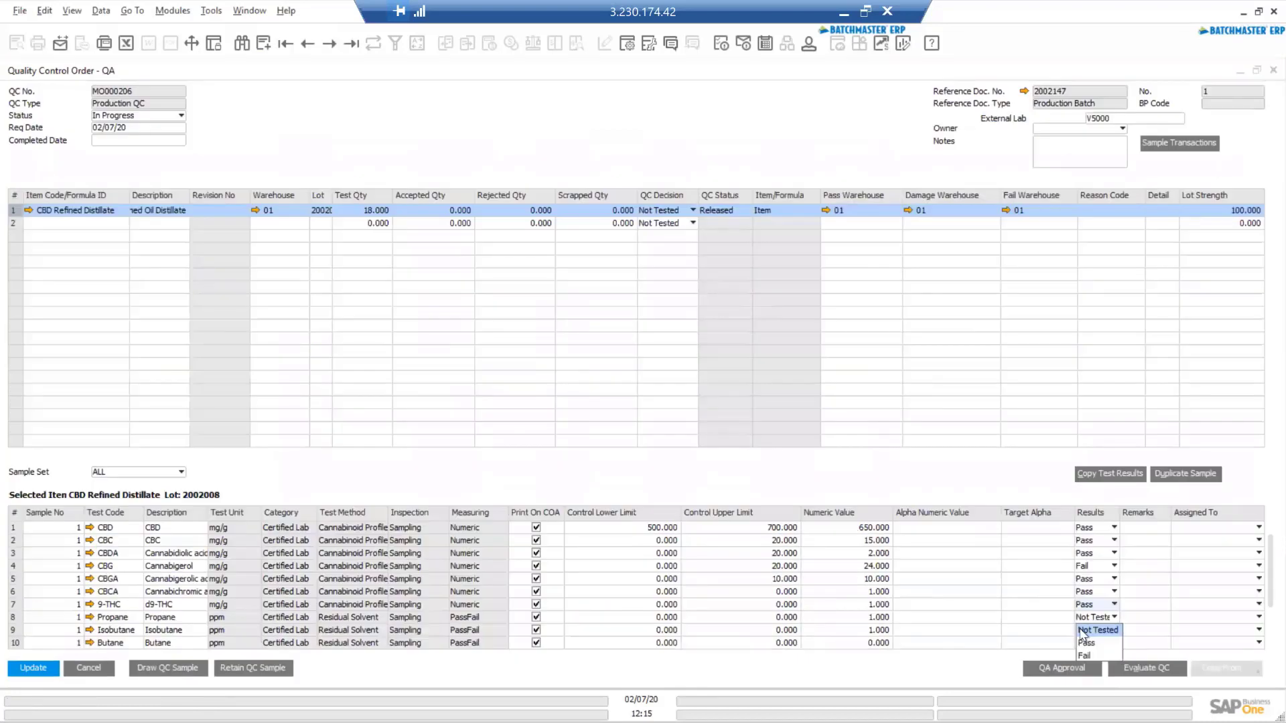
pyautogui.click(1085, 639)
pyautogui.click(1091, 633)
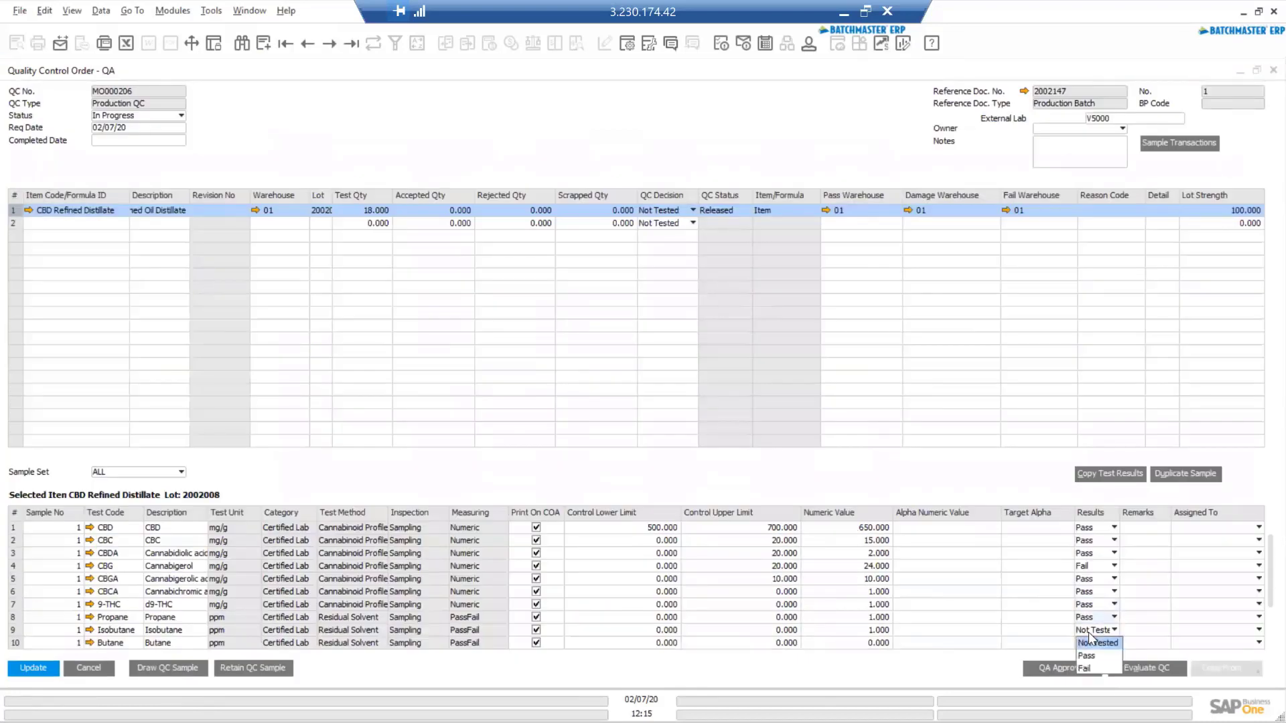
pyautogui.click(1095, 650)
pyautogui.click(1099, 645)
pyautogui.click(1091, 662)
# Set the results of Ethanol, b-Caryophyllene and Nerolidol to Pass and evaluate the QC order
pyautogui.scroll(-1, 1098, 645)
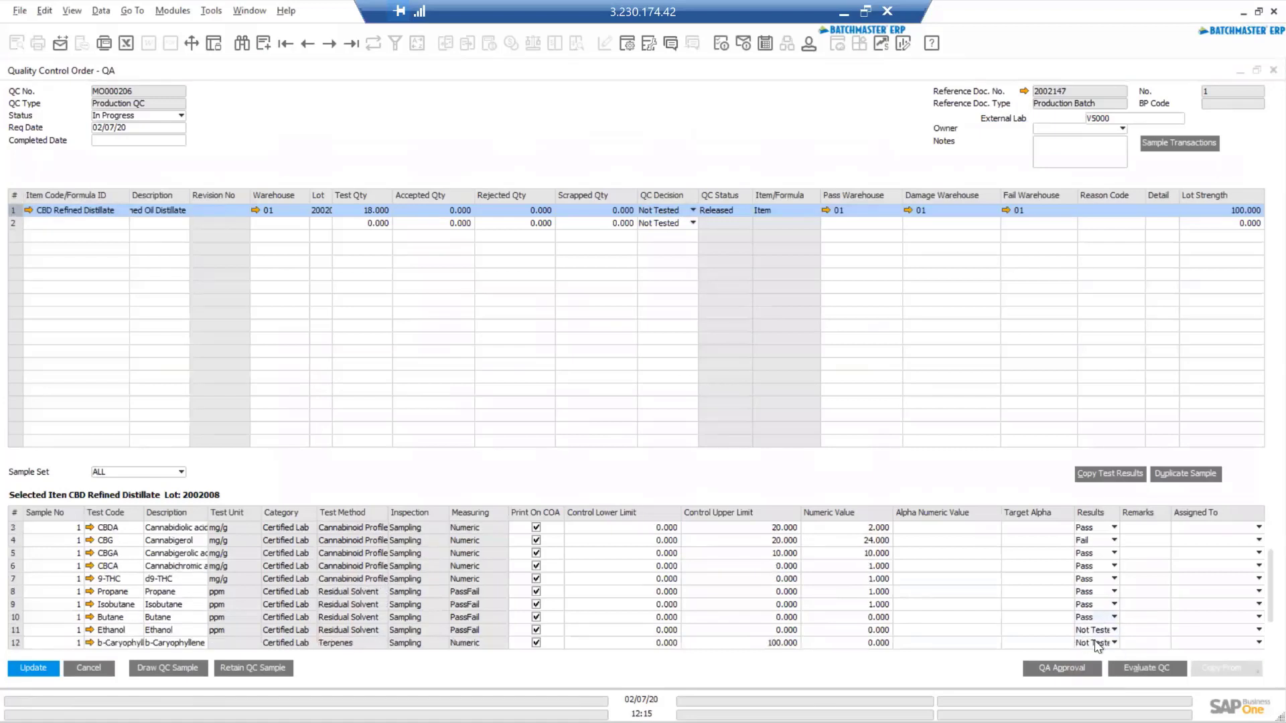
pyautogui.click(1104, 635)
pyautogui.click(1104, 647)
pyautogui.click(1104, 645)
pyautogui.click(1093, 667)
pyautogui.scroll(-2, 1116, 653)
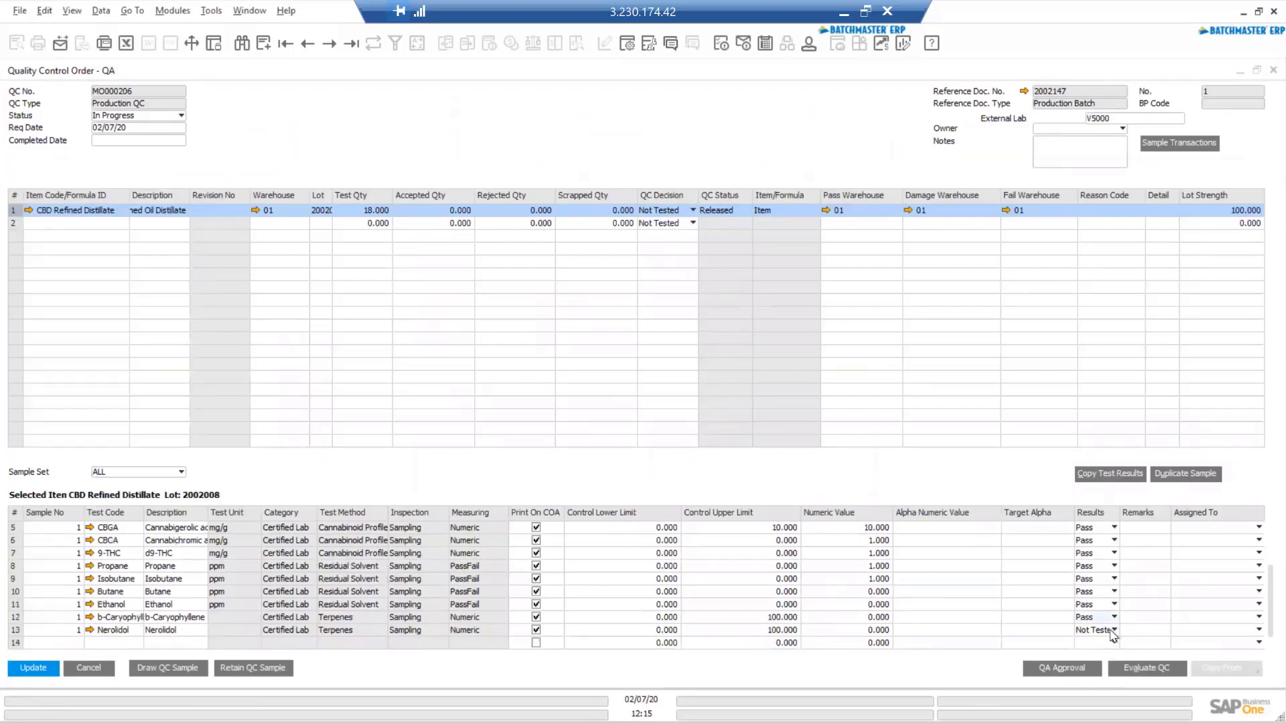
pyautogui.click(1112, 633)
pyautogui.click(1102, 656)
pyautogui.click(1131, 673)
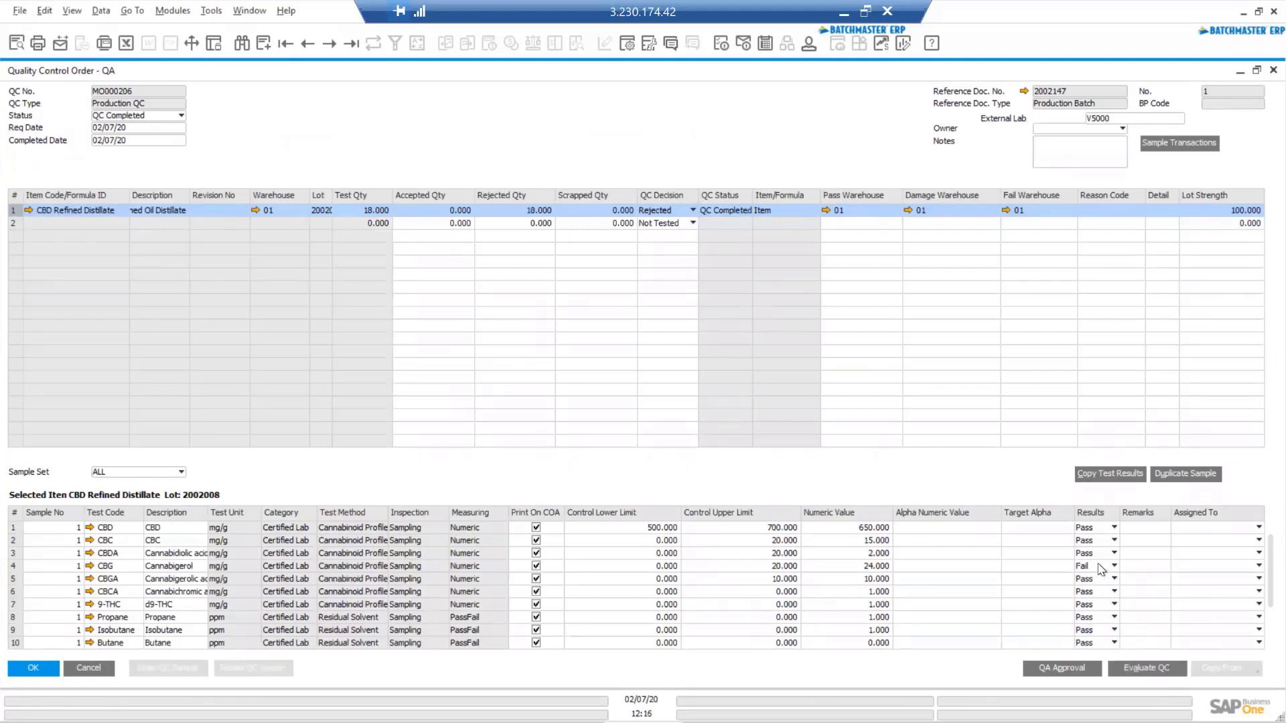
# Set the CBD Refined Distillate's accepted quantity to 18, change its QC decision to Accepted and save
pyautogui.click(527, 212)
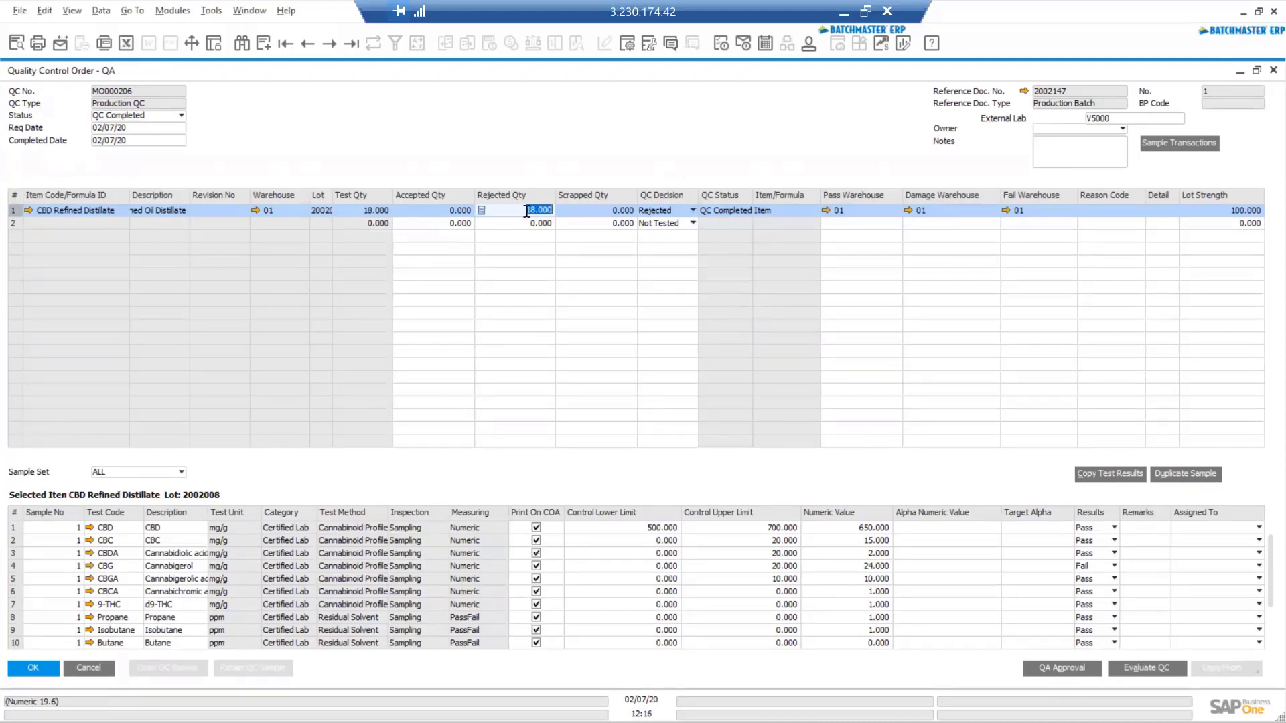
pyautogui.click(456, 212)
pyautogui.write('18')
pyautogui.press('Tab')
pyautogui.click(654, 224)
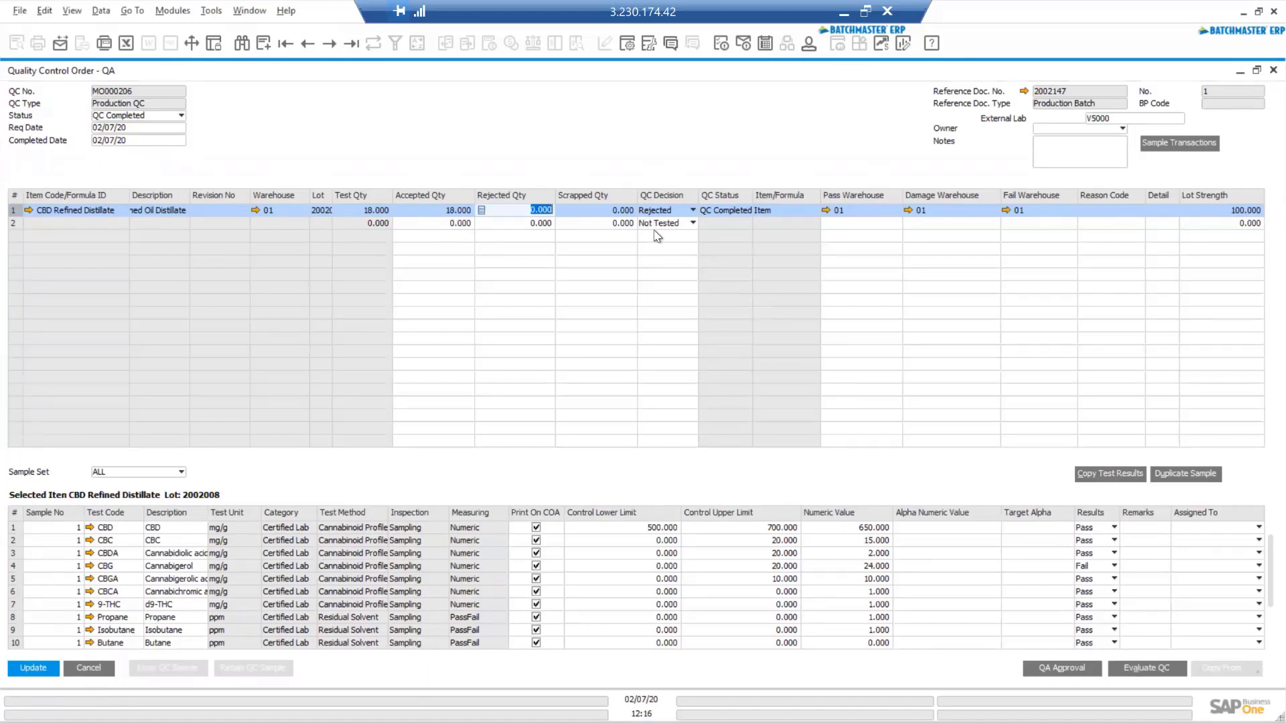
pyautogui.click(659, 236)
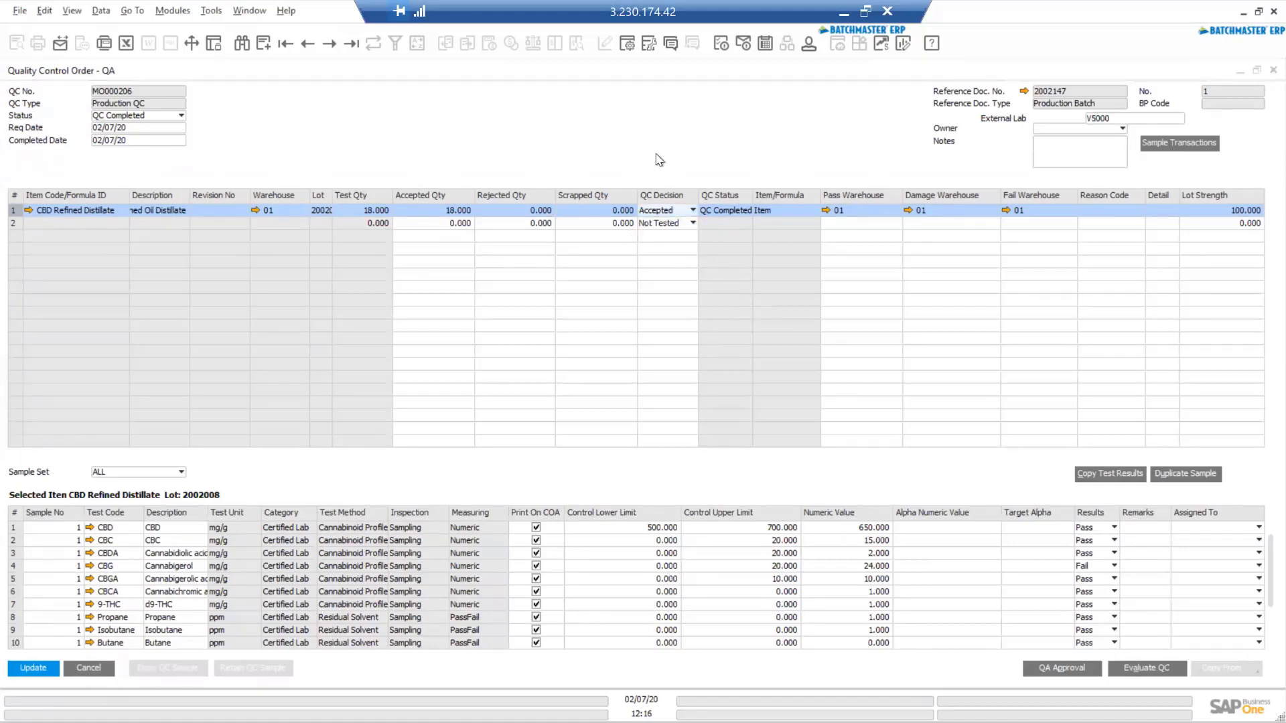
pyautogui.press('Return')
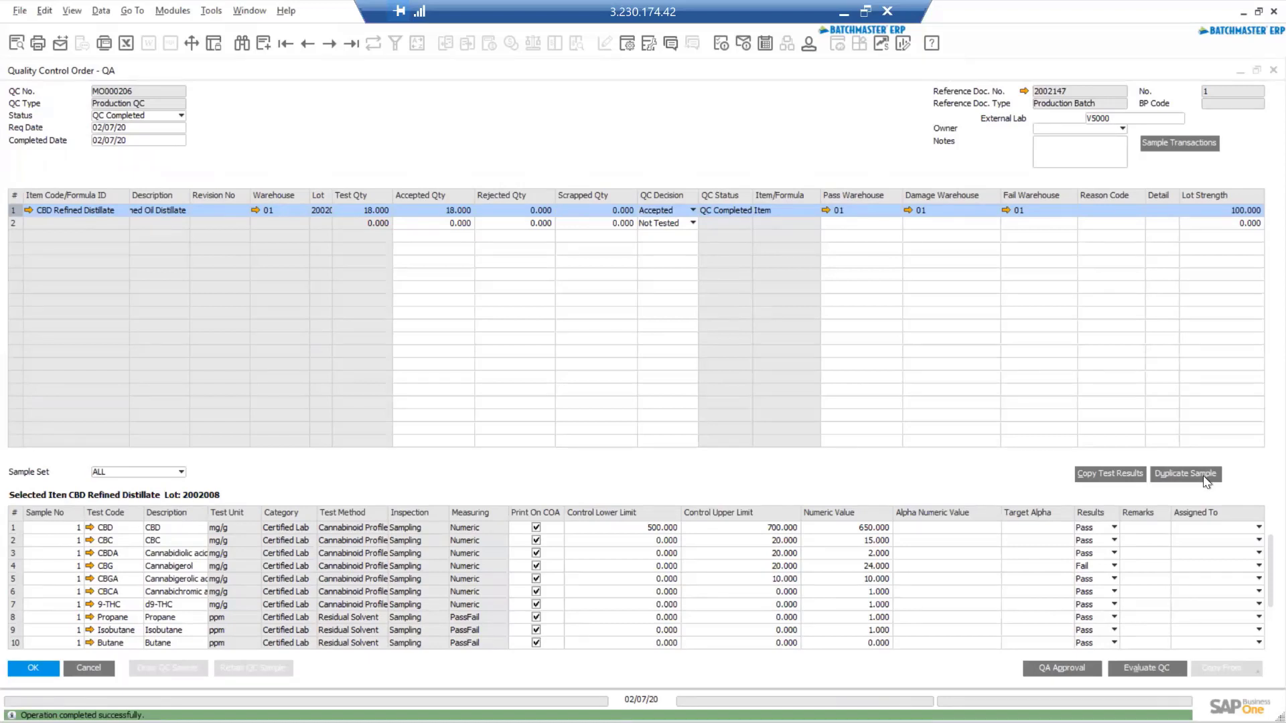
# Filter the QC order's test results to sample set 1 and review them
pyautogui.click(100, 473)
pyautogui.click(102, 498)
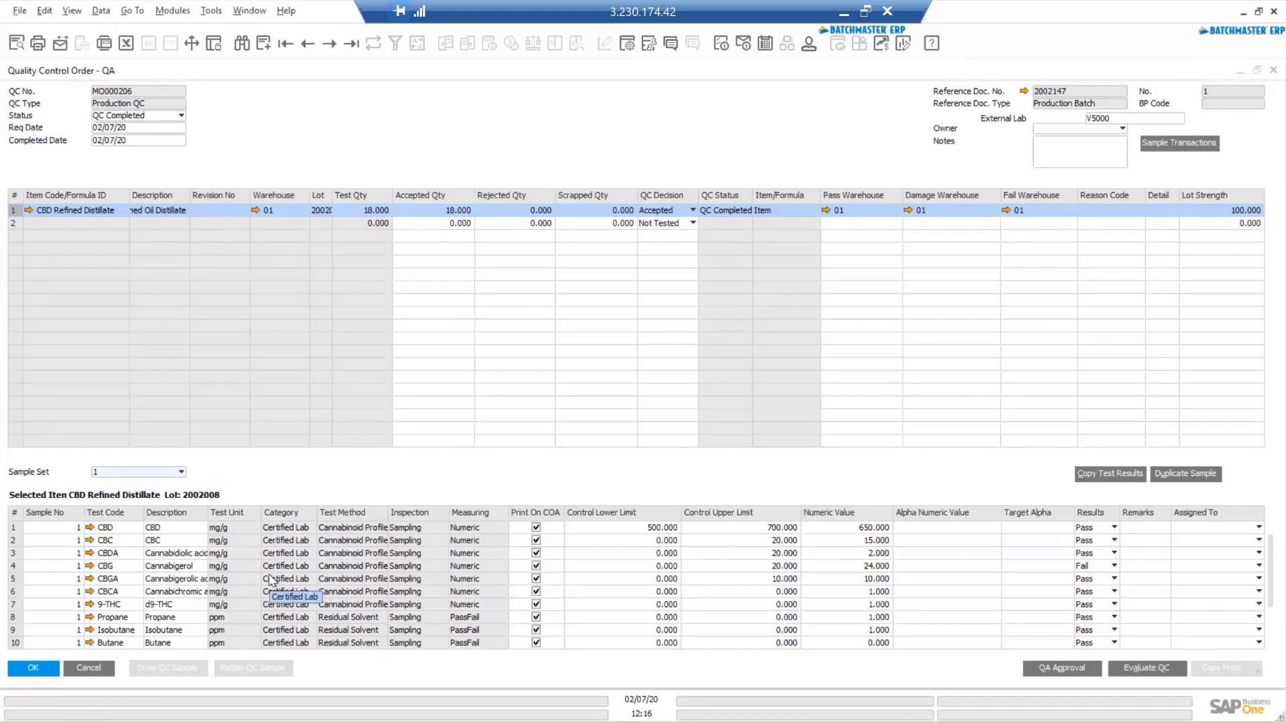
pyautogui.click(164, 84)
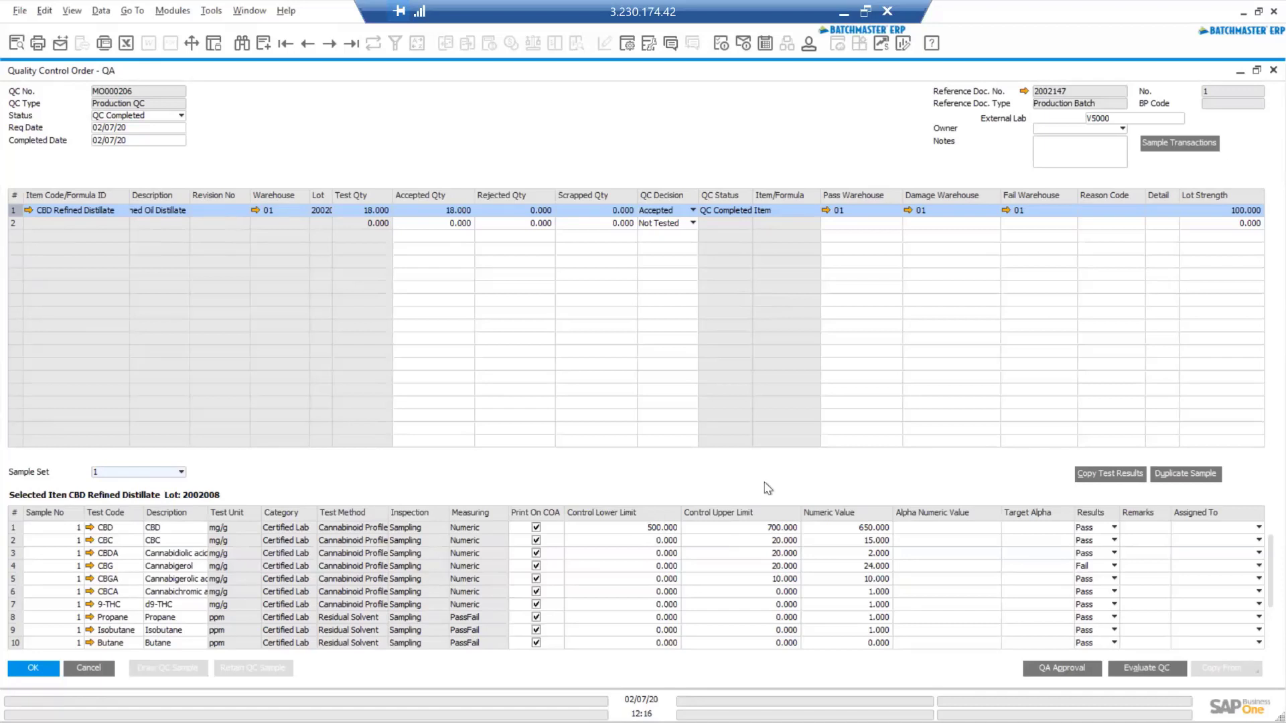
# Run QA approval and post the lot status change of the 18 KG of CBD Refined Distillate to QC Pass
pyautogui.click(1038, 674)
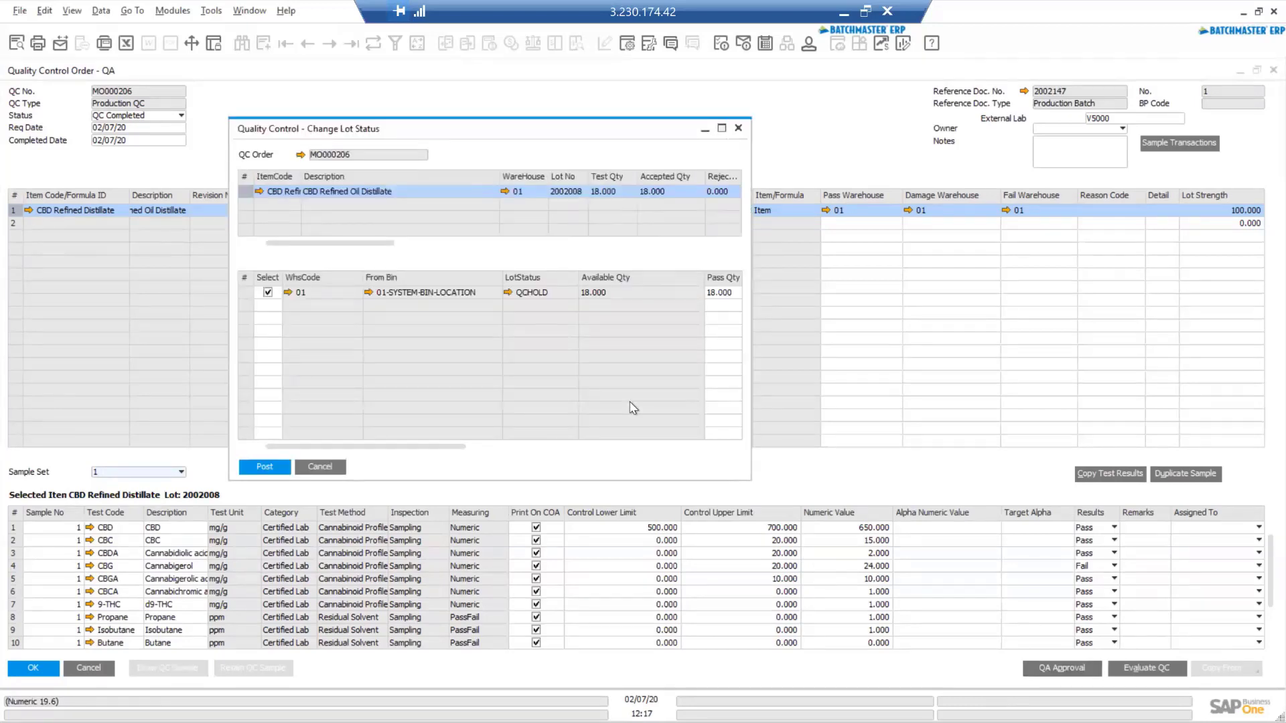
pyautogui.click(722, 129)
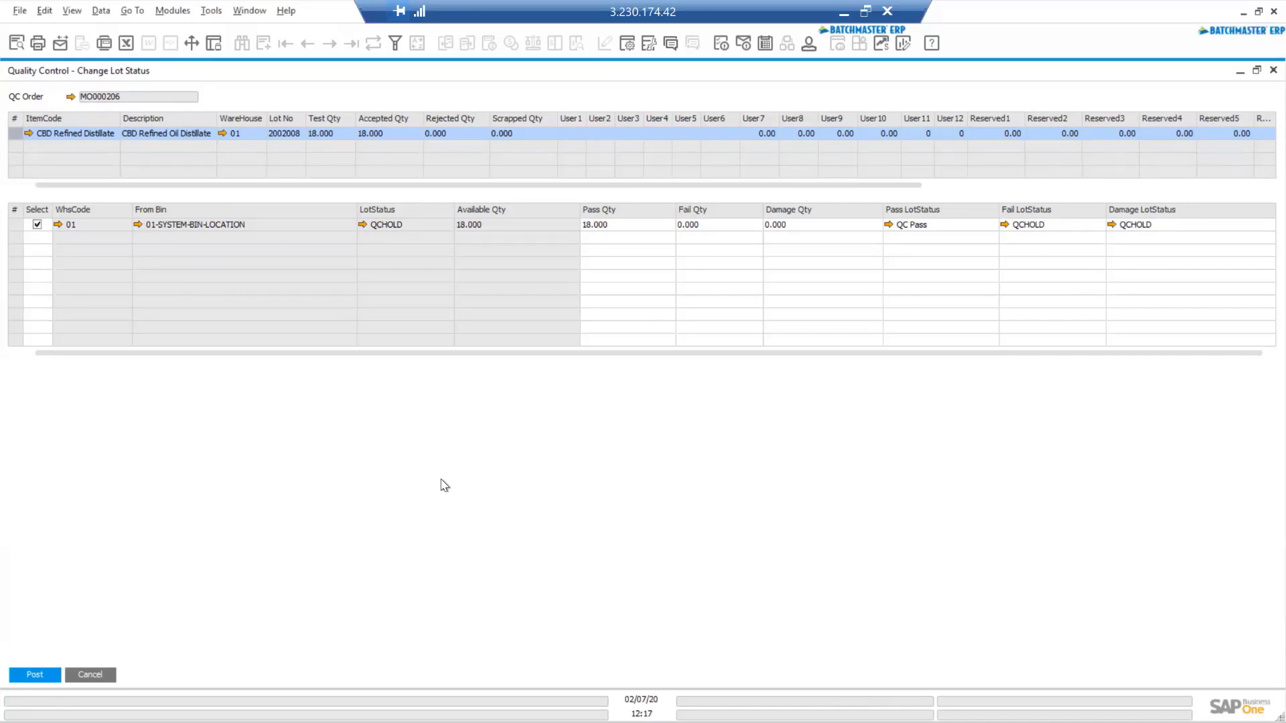
pyautogui.click(34, 676)
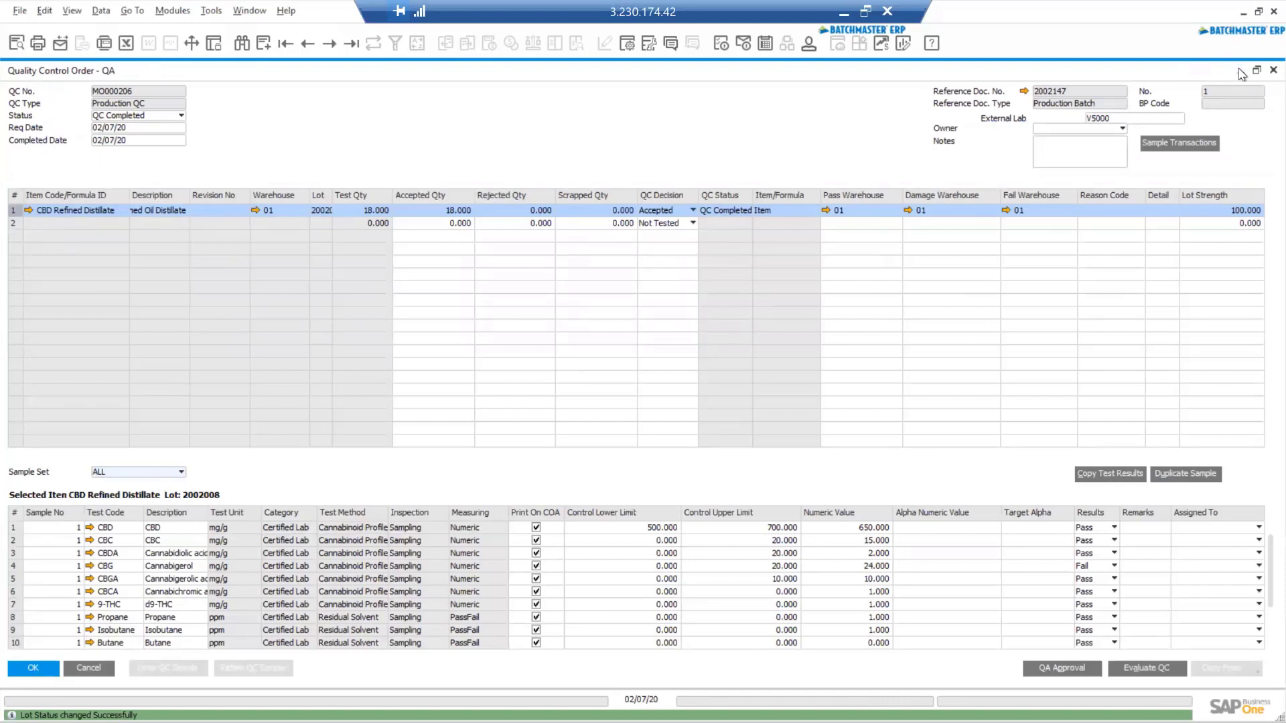
# Minimize the QC order and bring up the Production Dashboard
pyautogui.click(1239, 71)
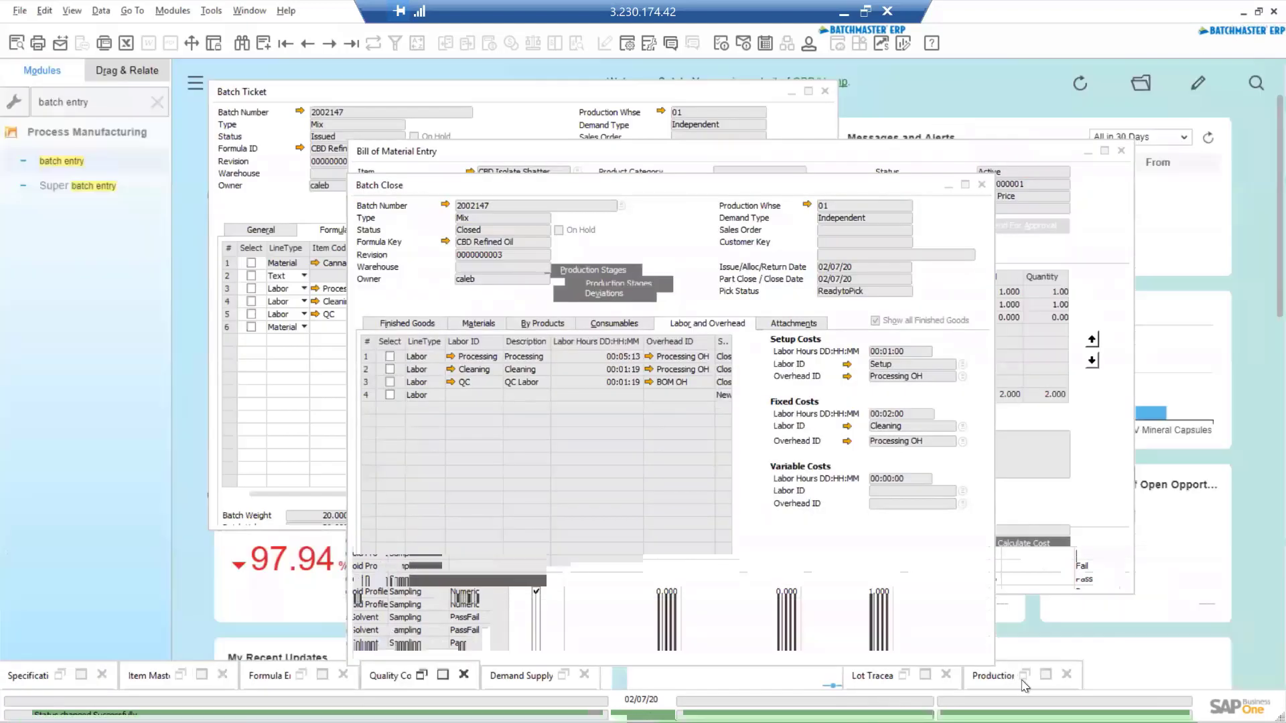
pyautogui.click(1023, 682)
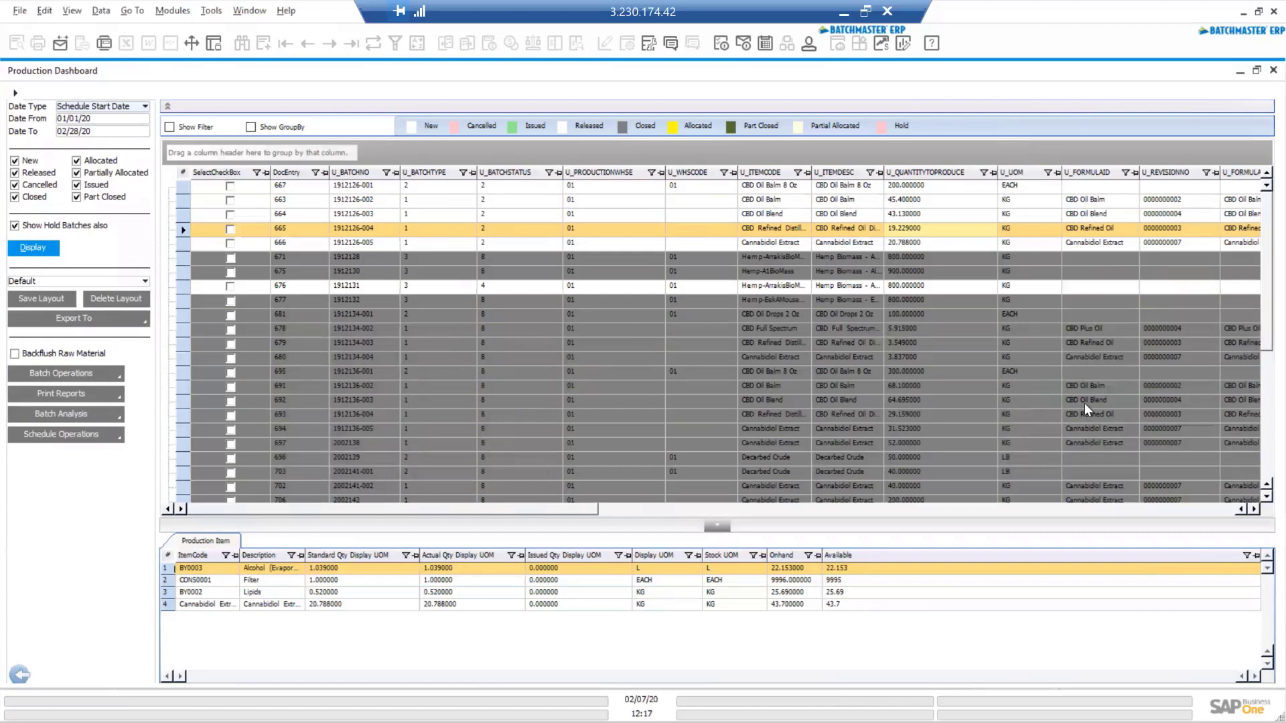
pyautogui.scroll(-3, 1071, 444)
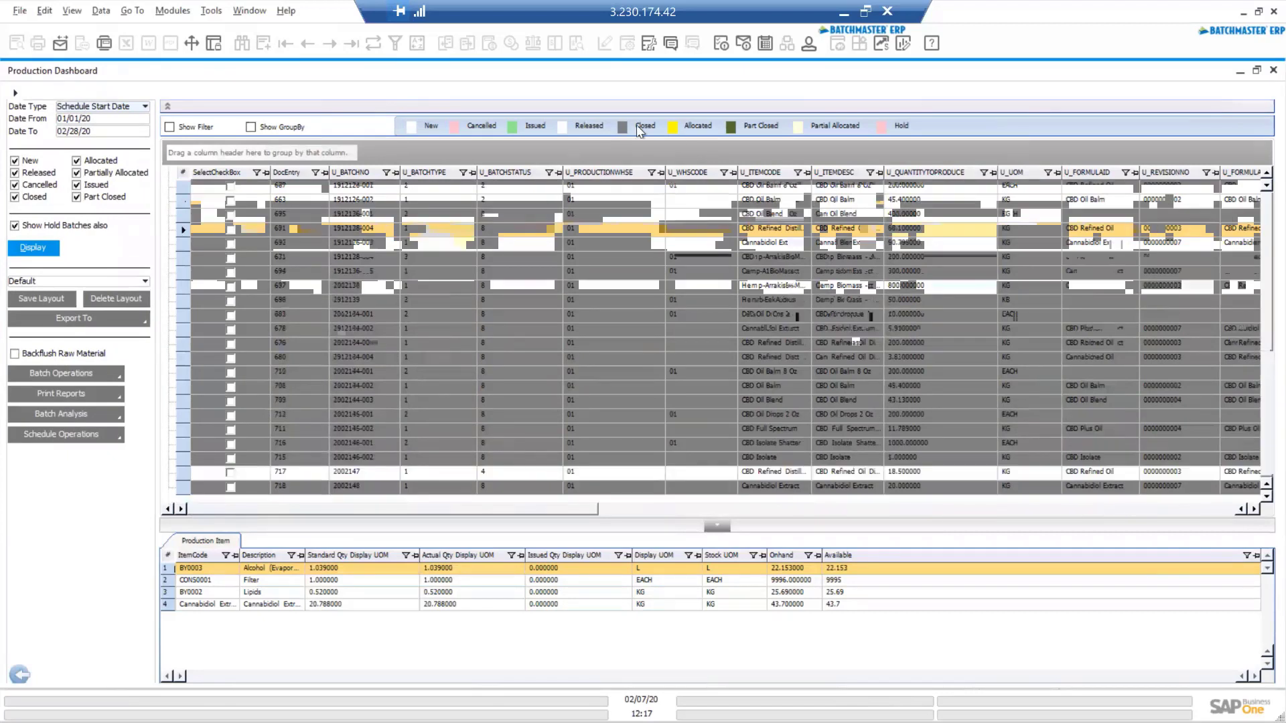
pyautogui.click(15, 197)
pyautogui.click(37, 250)
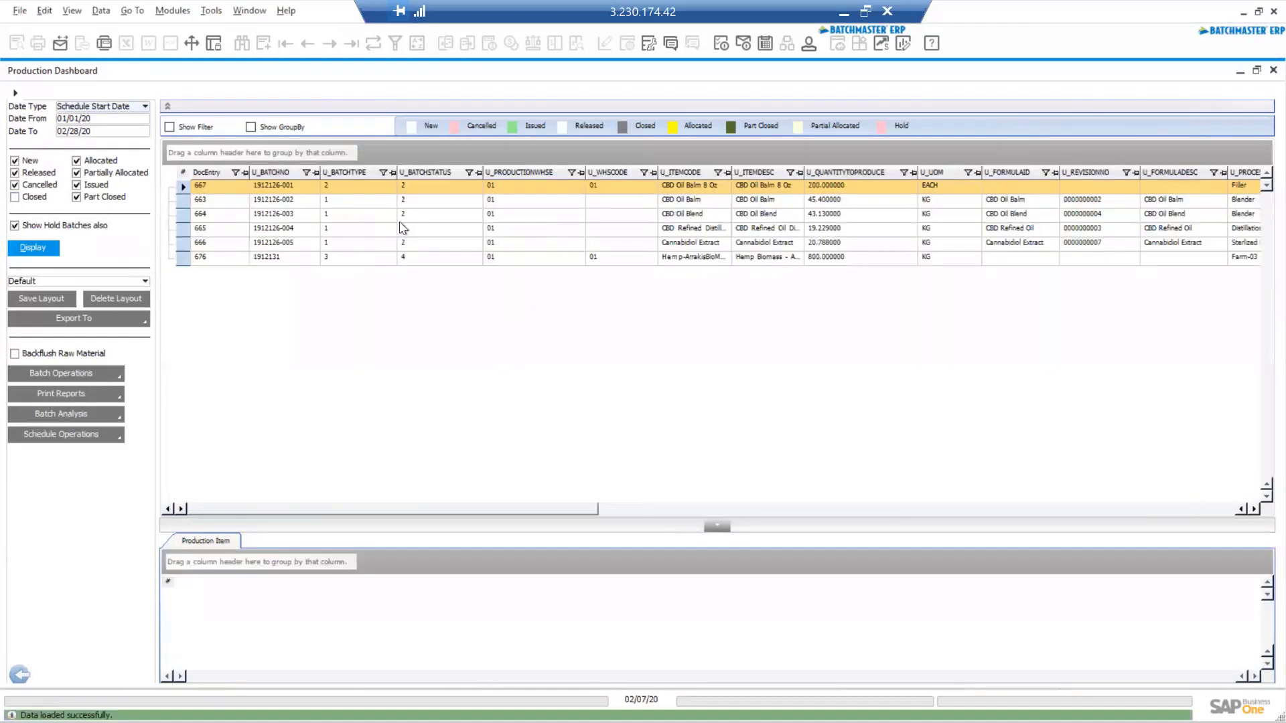
pyautogui.click(402, 227)
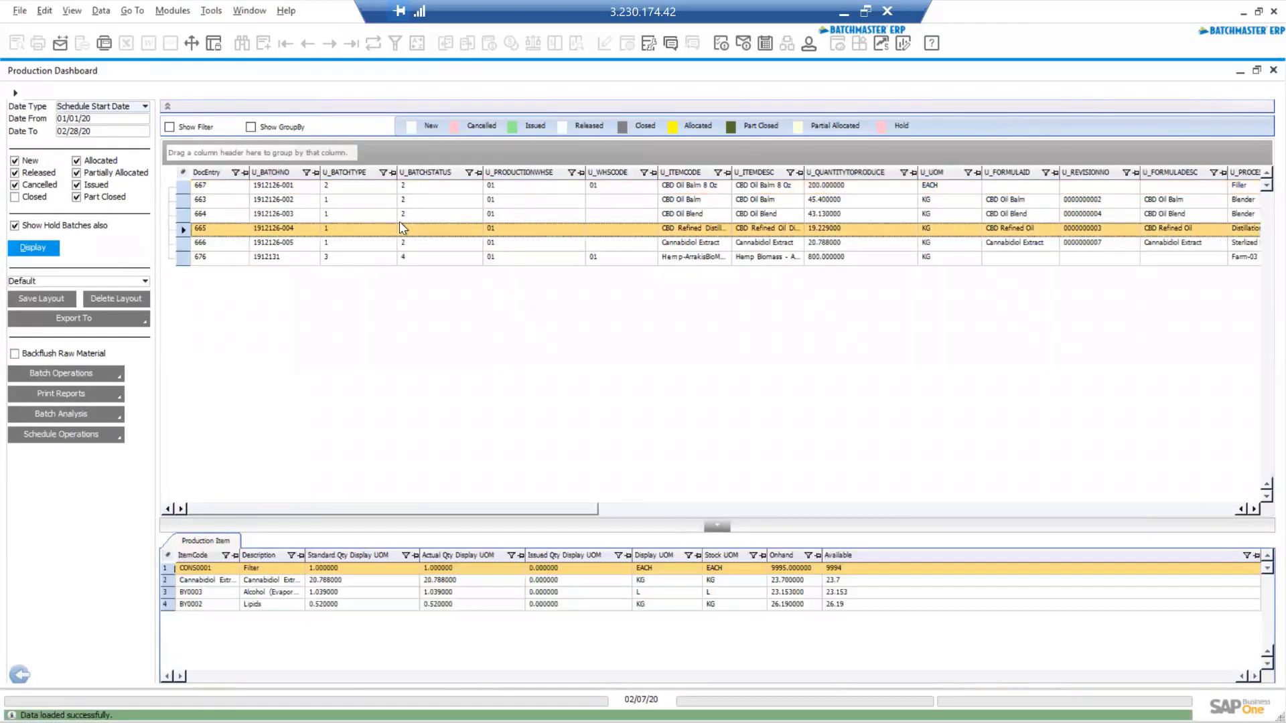
pyautogui.click(121, 381)
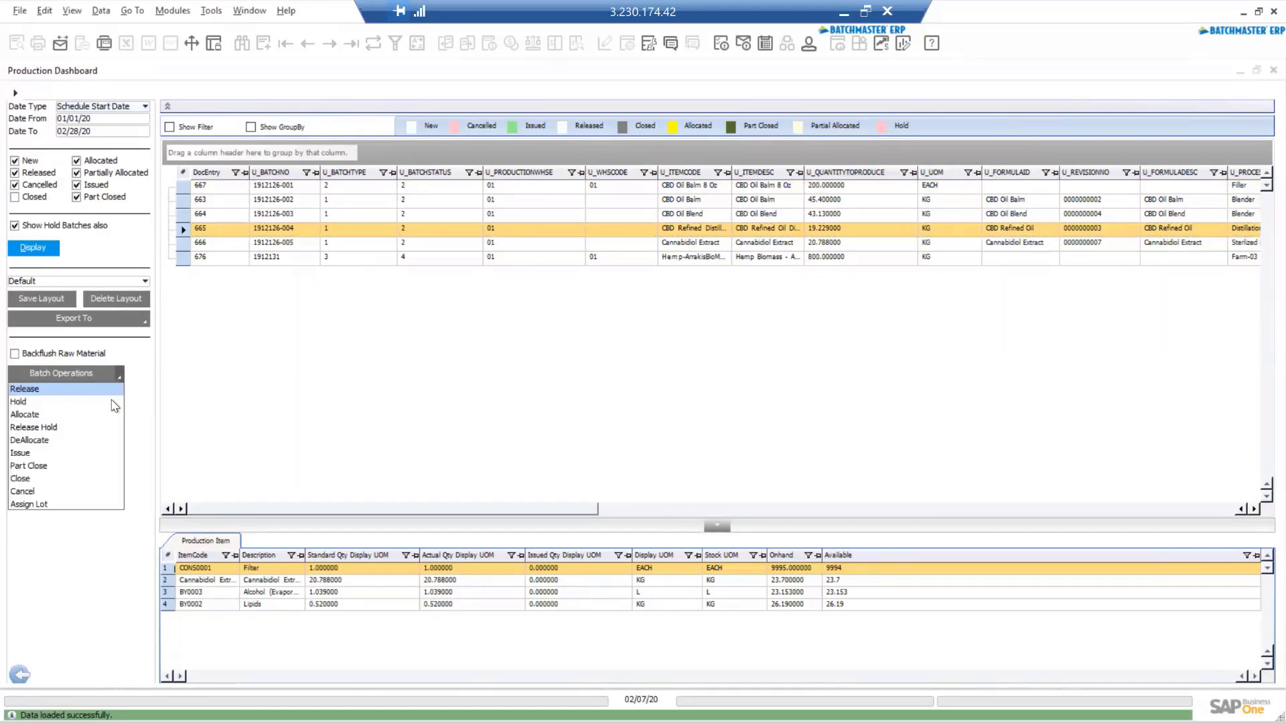
# Place the SelectCheckBox column right after U_SCHEDULEDENDDATE and mark the CBD Oil Balm 8 Oz and CBD Oil Balm batches
pyautogui.click(841, 510)
pyautogui.click(841, 511)
pyautogui.moveTo(878, 511); pyautogui.dragTo(1239, 512)
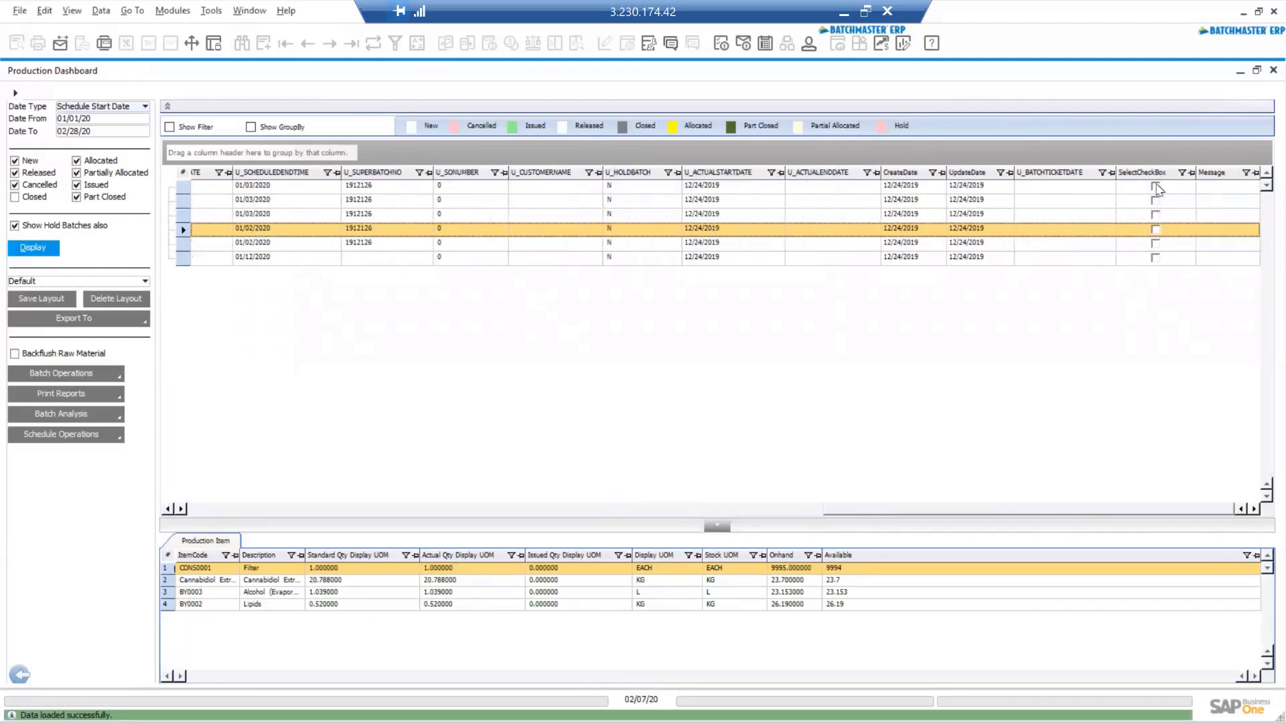
pyautogui.moveTo(1157, 181); pyautogui.dragTo(240, 177)
pyautogui.click(792, 509)
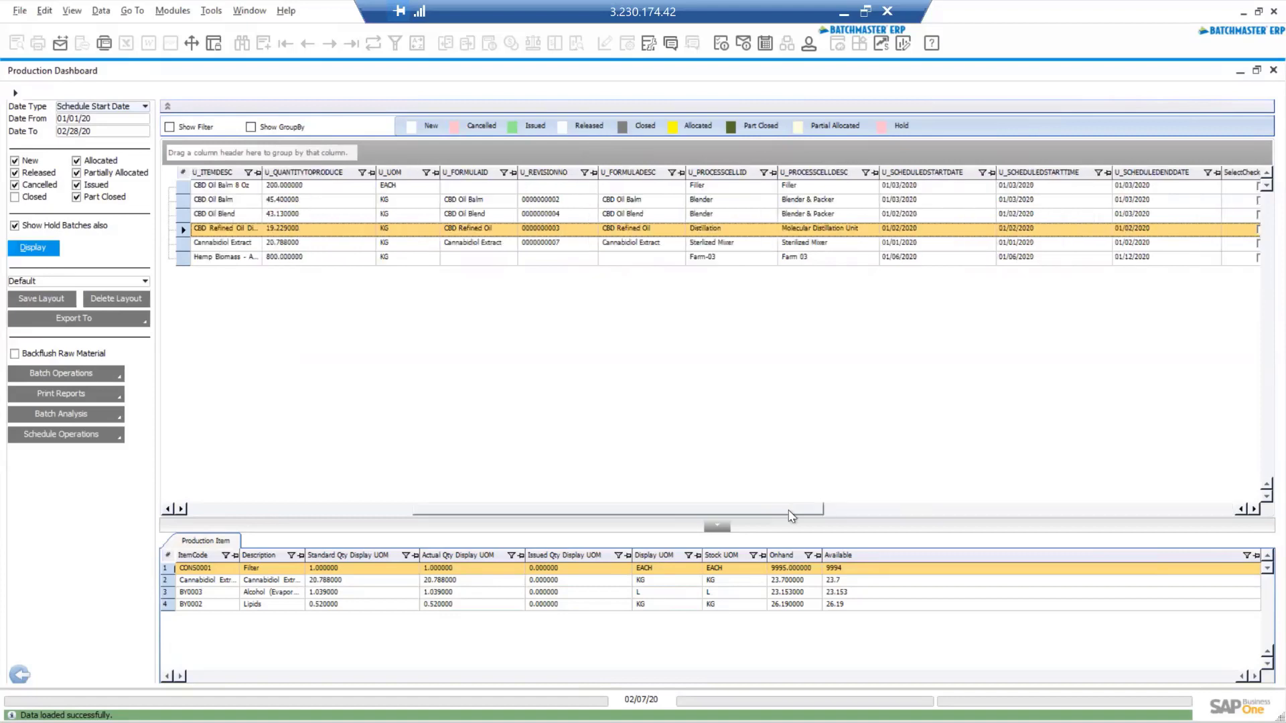
pyautogui.moveTo(822, 506); pyautogui.dragTo(904, 507)
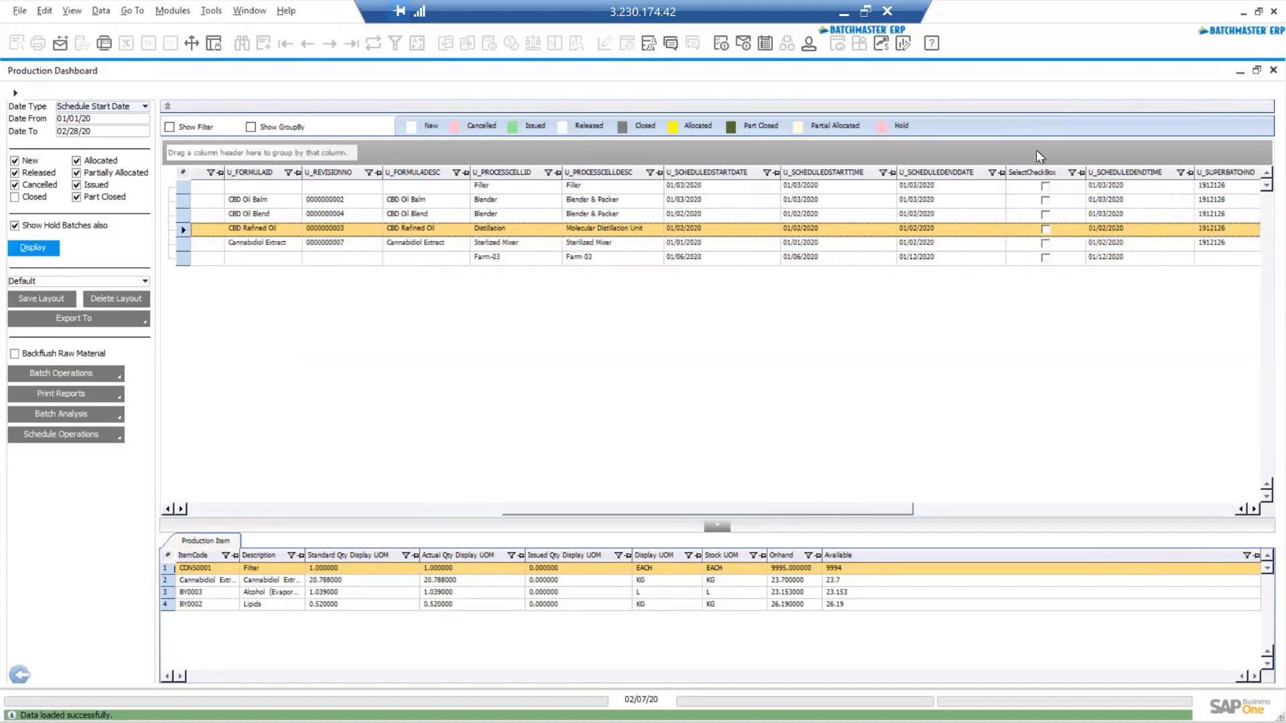
pyautogui.click(1046, 187)
pyautogui.click(1047, 201)
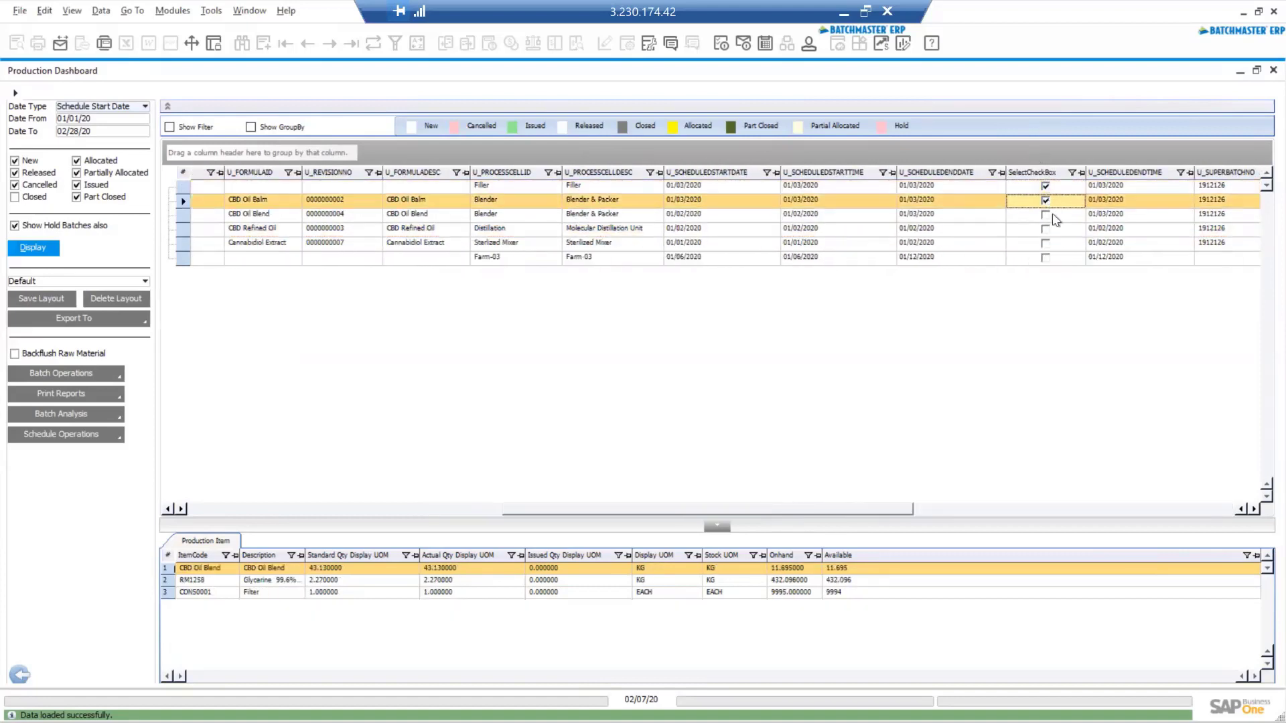
# Examine the batch operation, batch analysis and print report options available for the selected batches
pyautogui.click(121, 380)
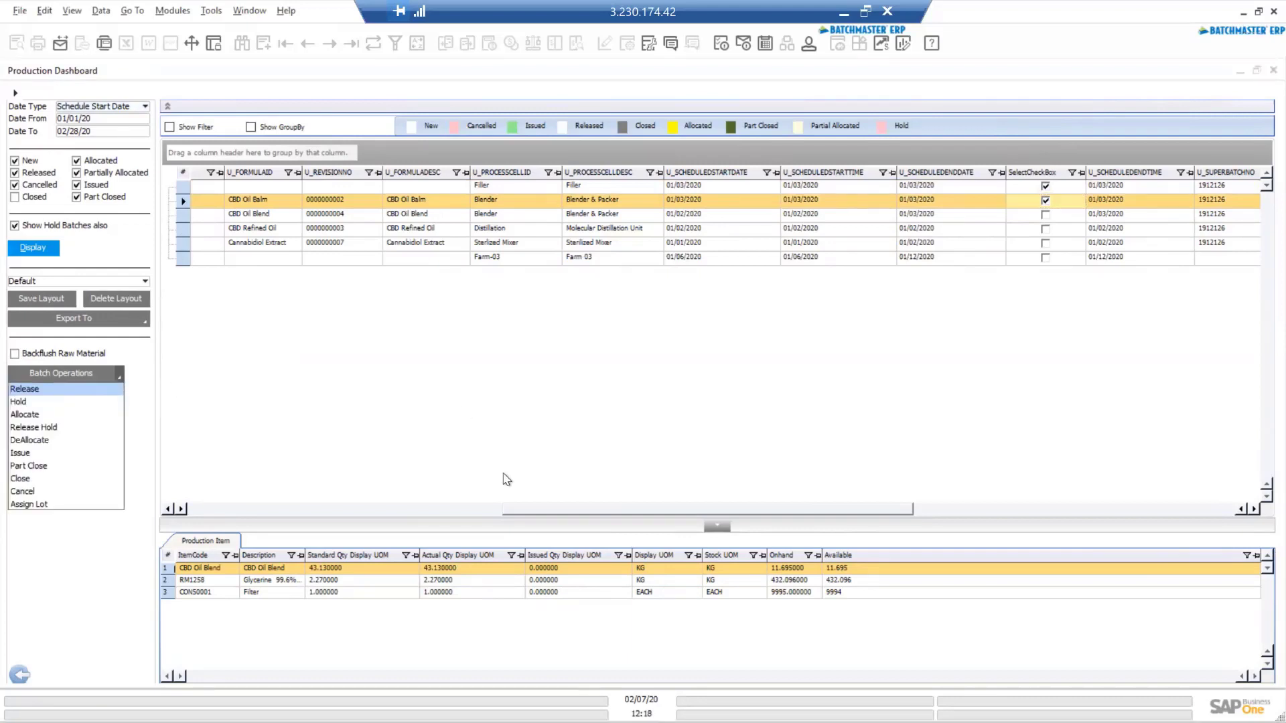
pyautogui.click(737, 399)
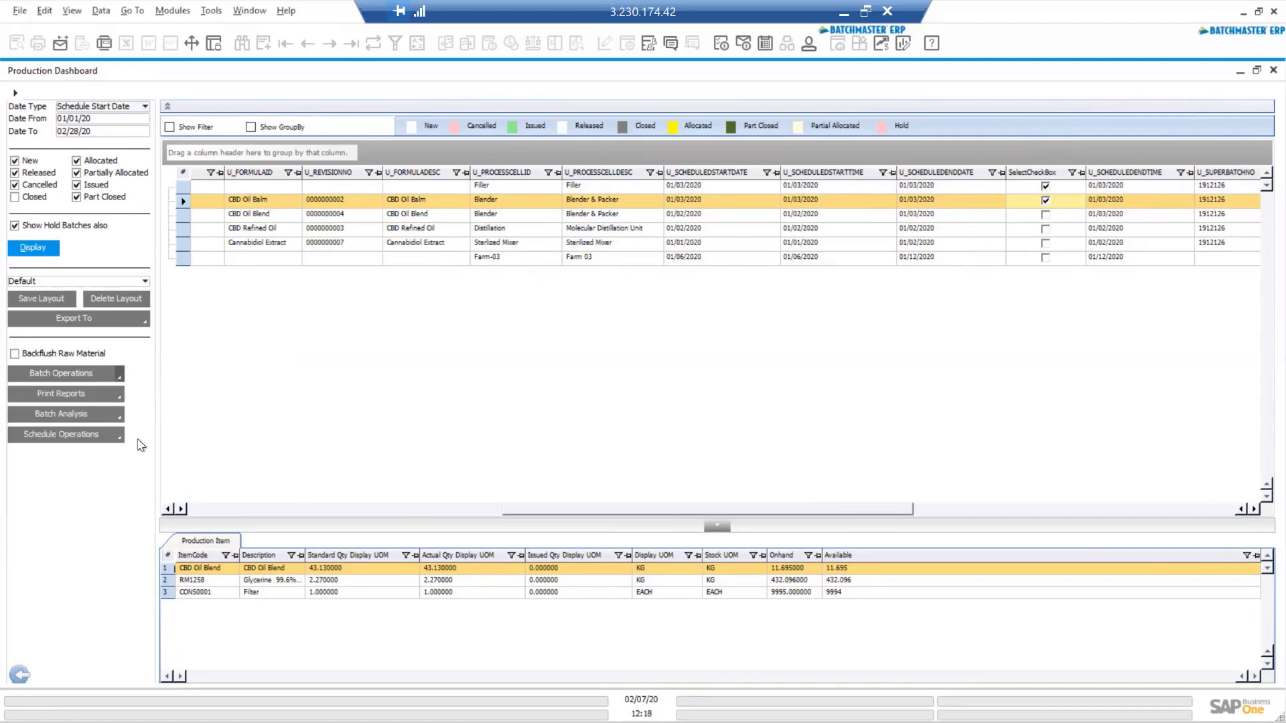
pyautogui.click(119, 418)
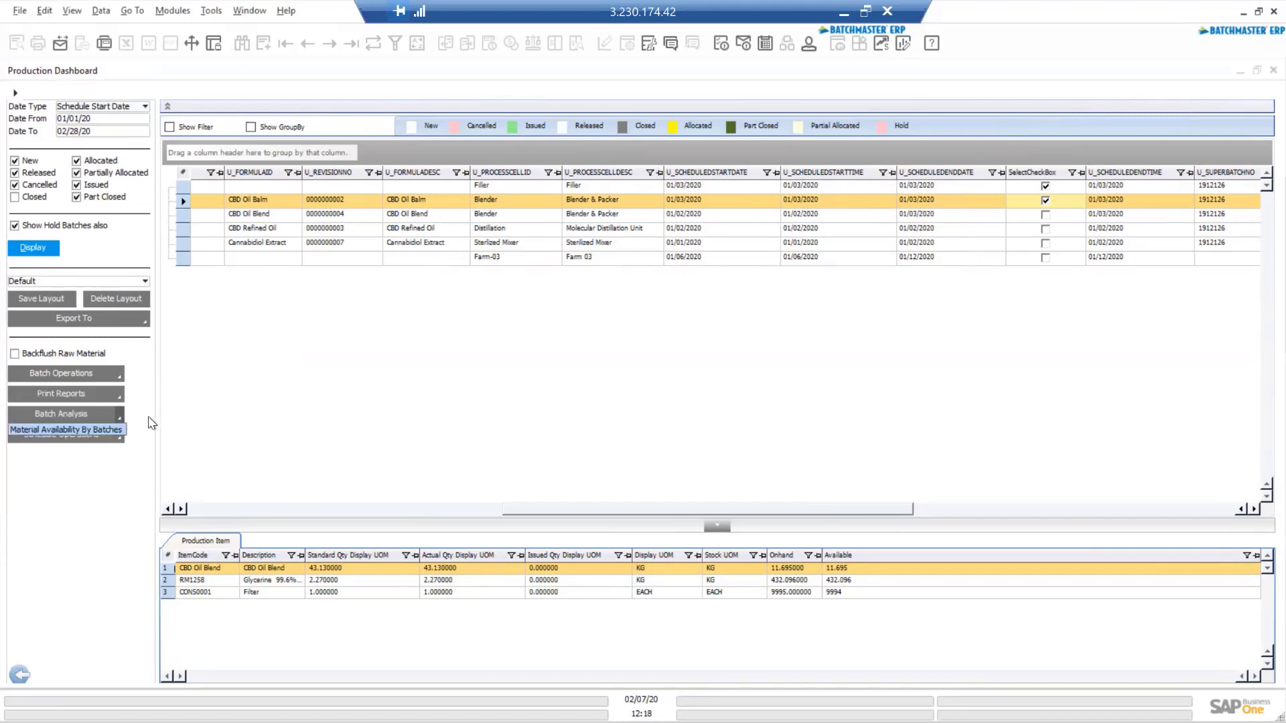
pyautogui.click(153, 423)
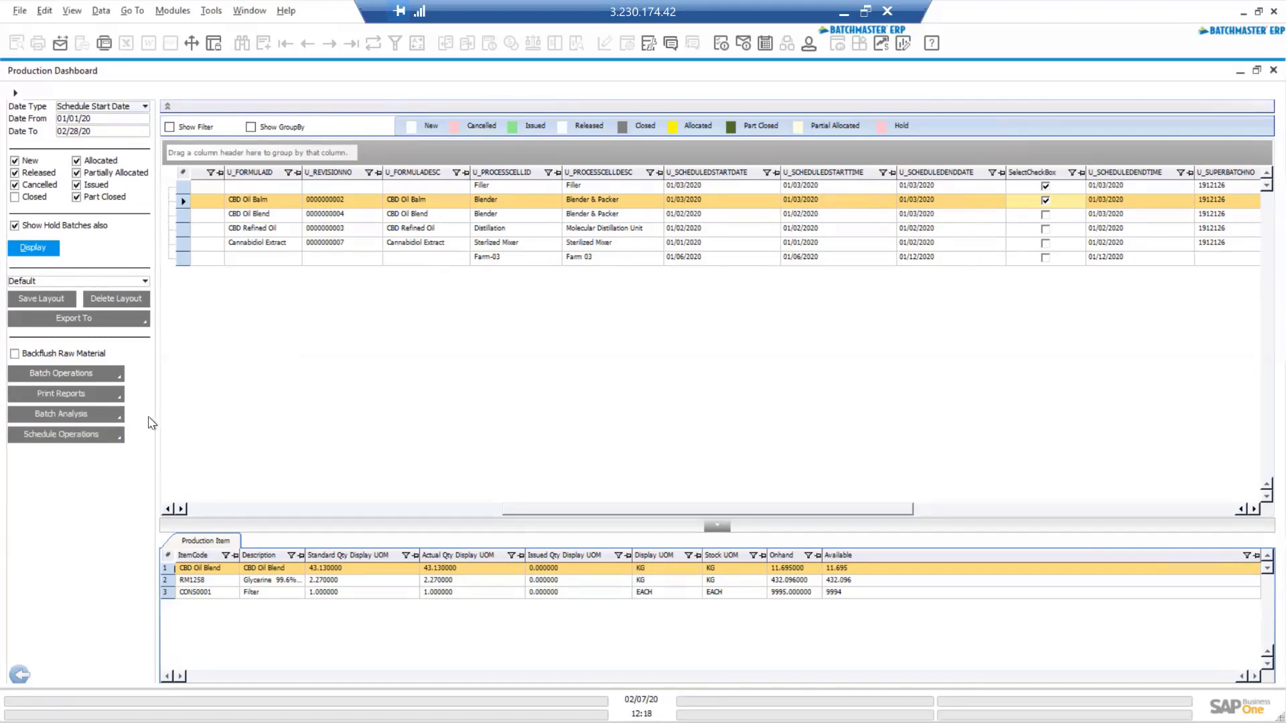
pyautogui.click(121, 397)
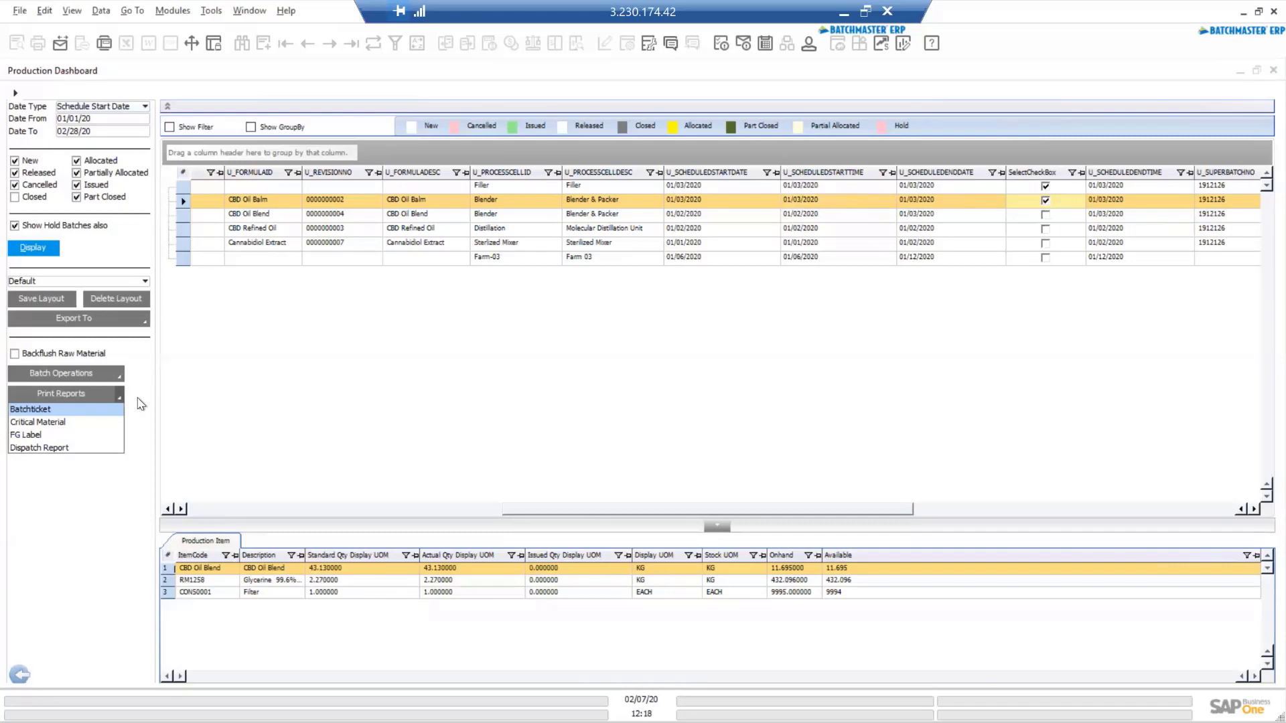
pyautogui.click(139, 397)
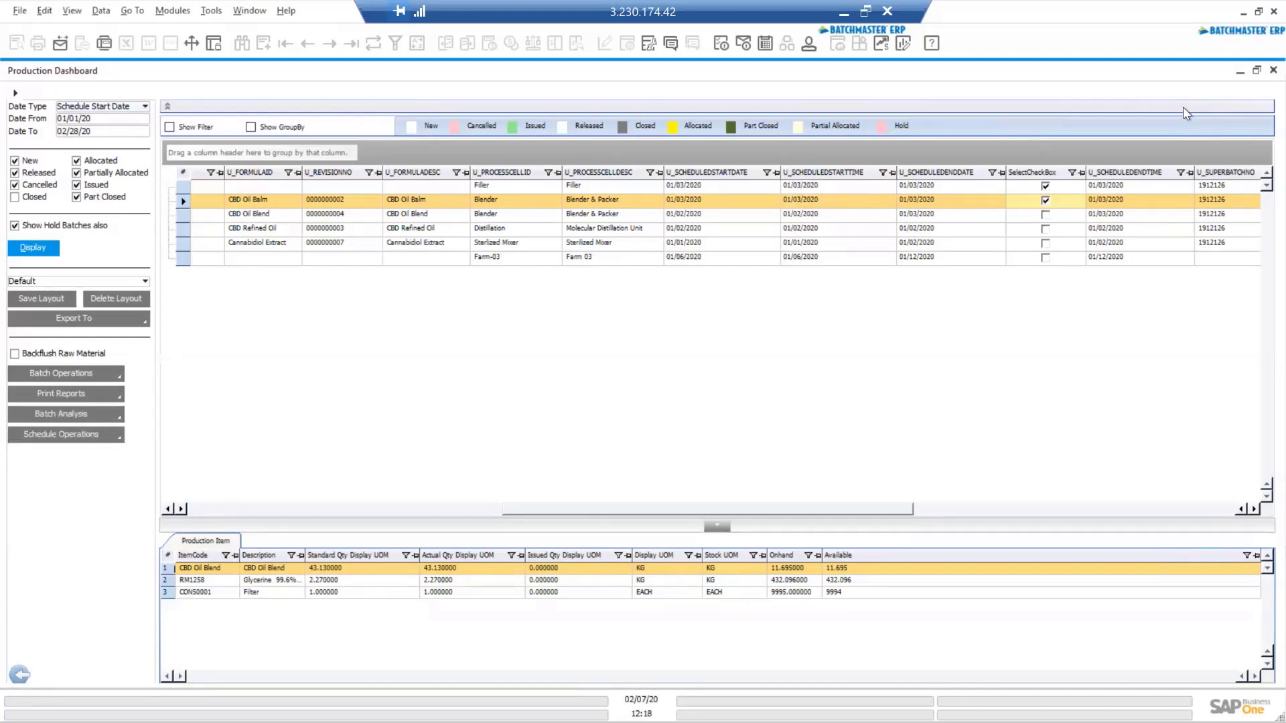
# Minimize the Production Dashboard and the Batch Close window and restore the Lot Traceability Dashboard
pyautogui.click(1259, 9)
pyautogui.click(1241, 71)
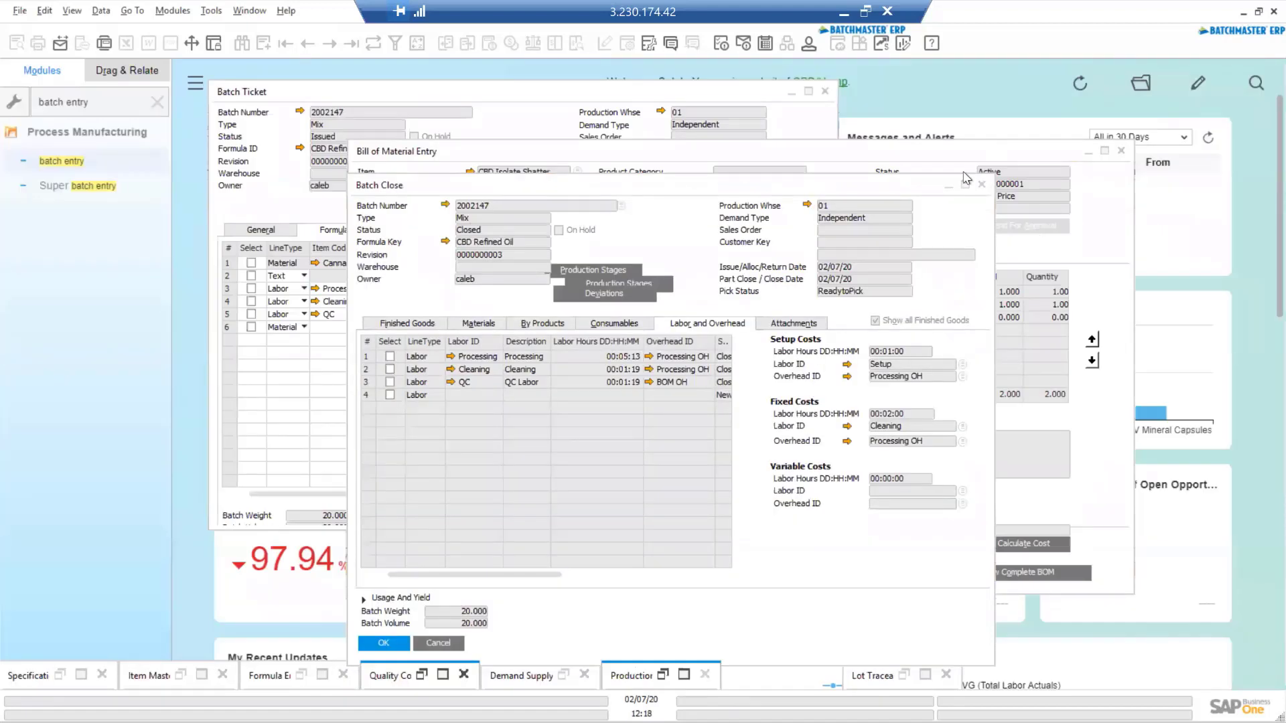
pyautogui.click(950, 189)
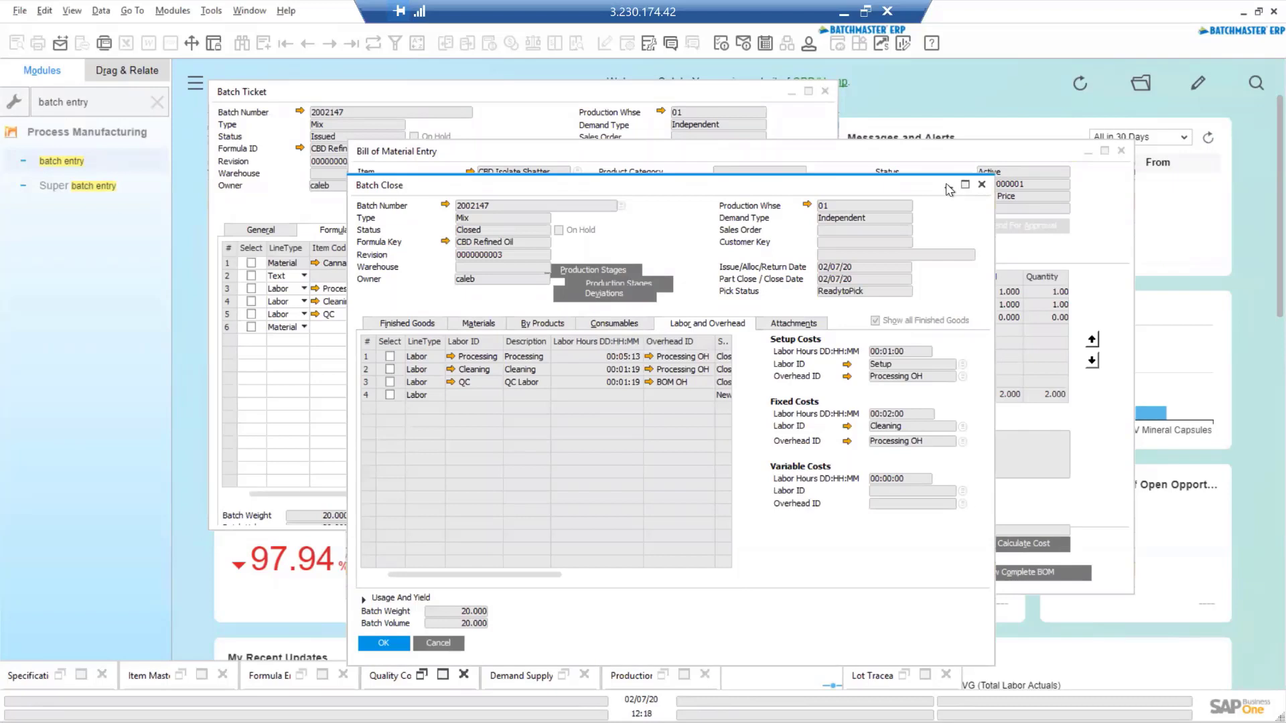
pyautogui.click(904, 678)
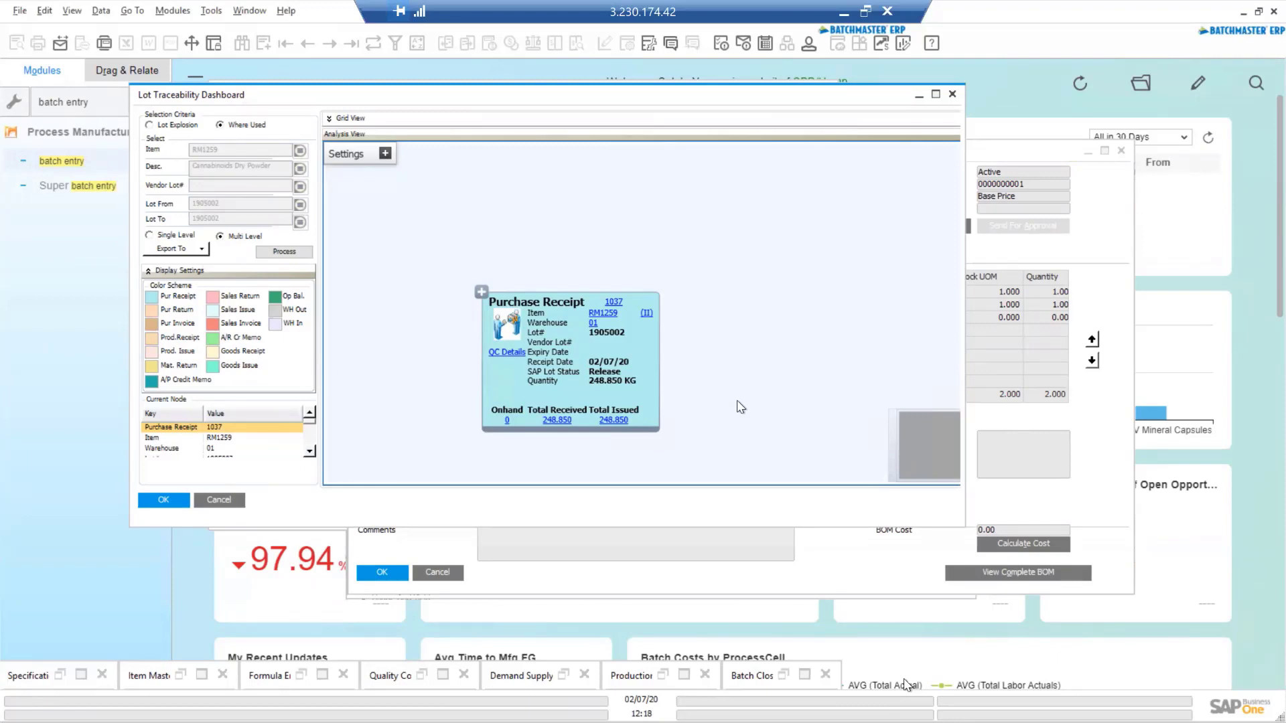
# View the on-hand information by lot for item RM1259 from its purchase receipt, and close it
pyautogui.click(115, 167)
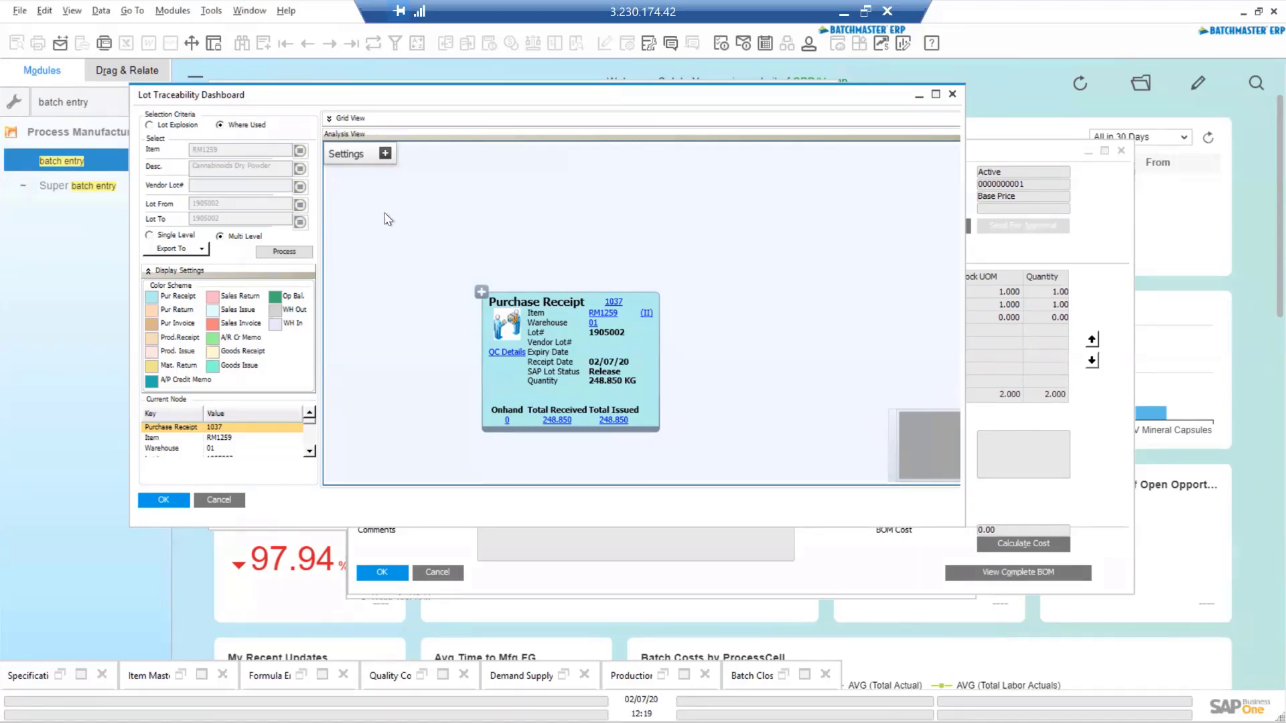
pyautogui.moveTo(536, 410)
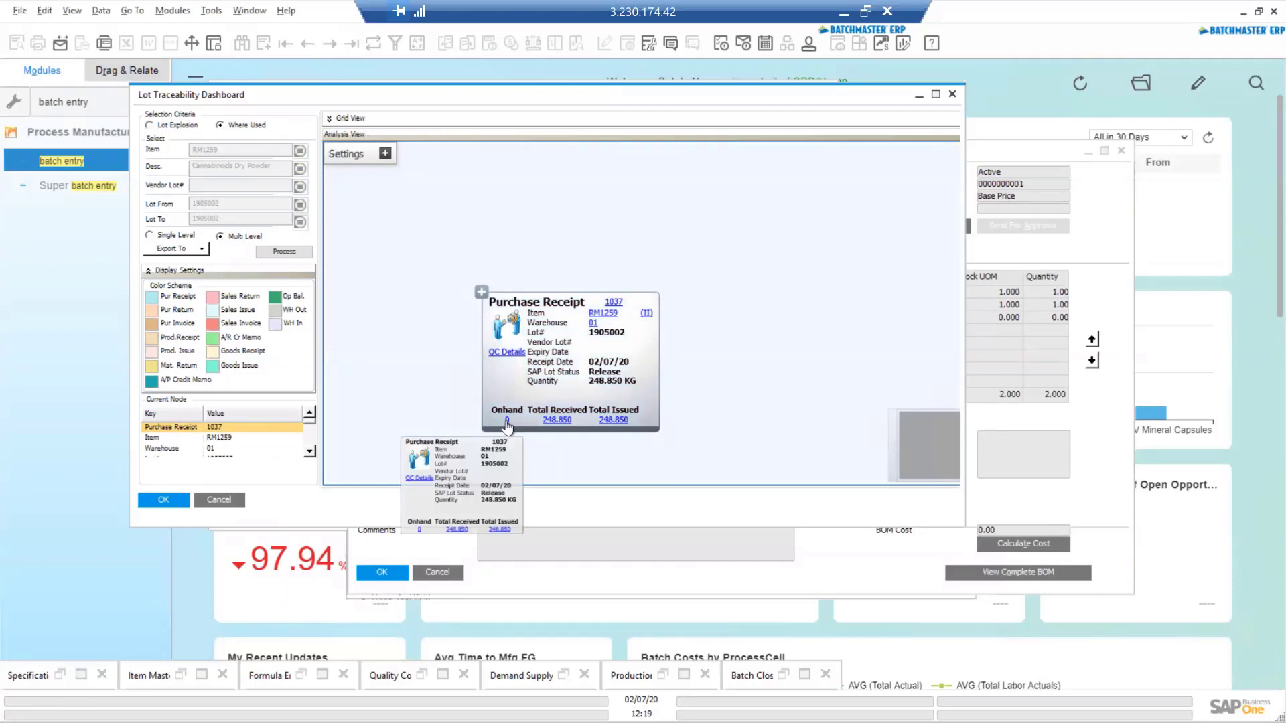
pyautogui.click(507, 421)
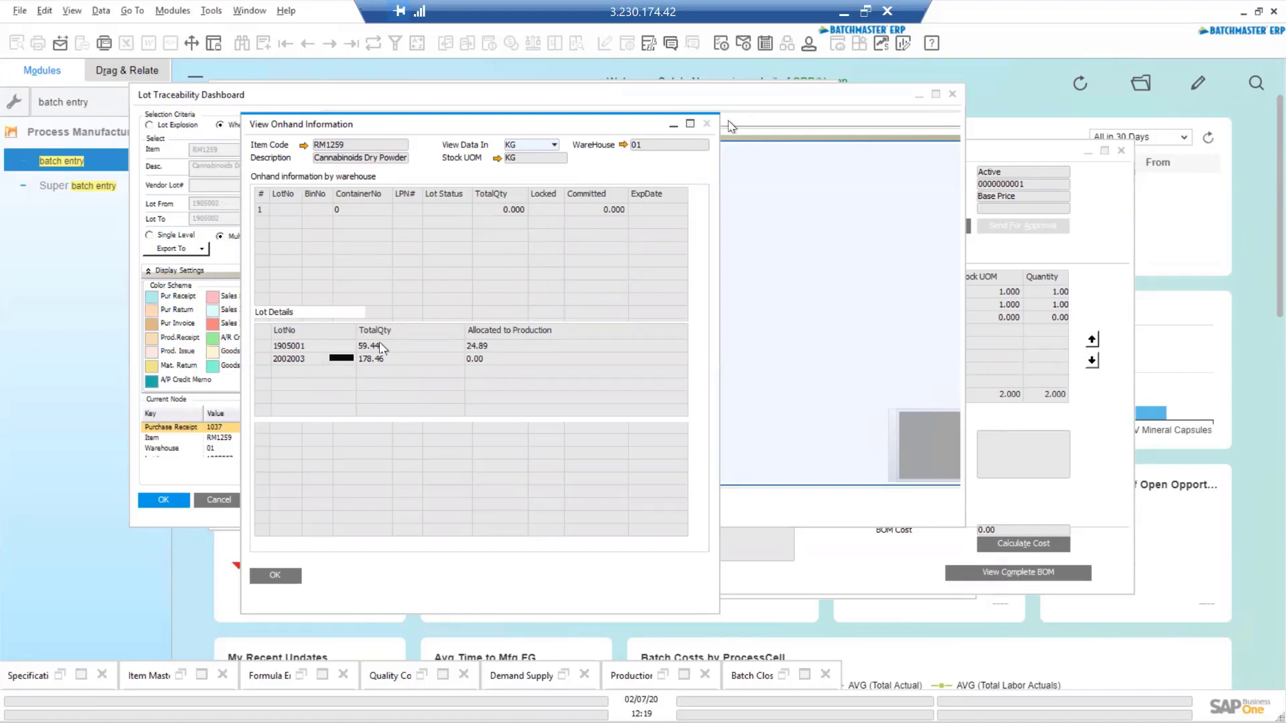
pyautogui.click(707, 124)
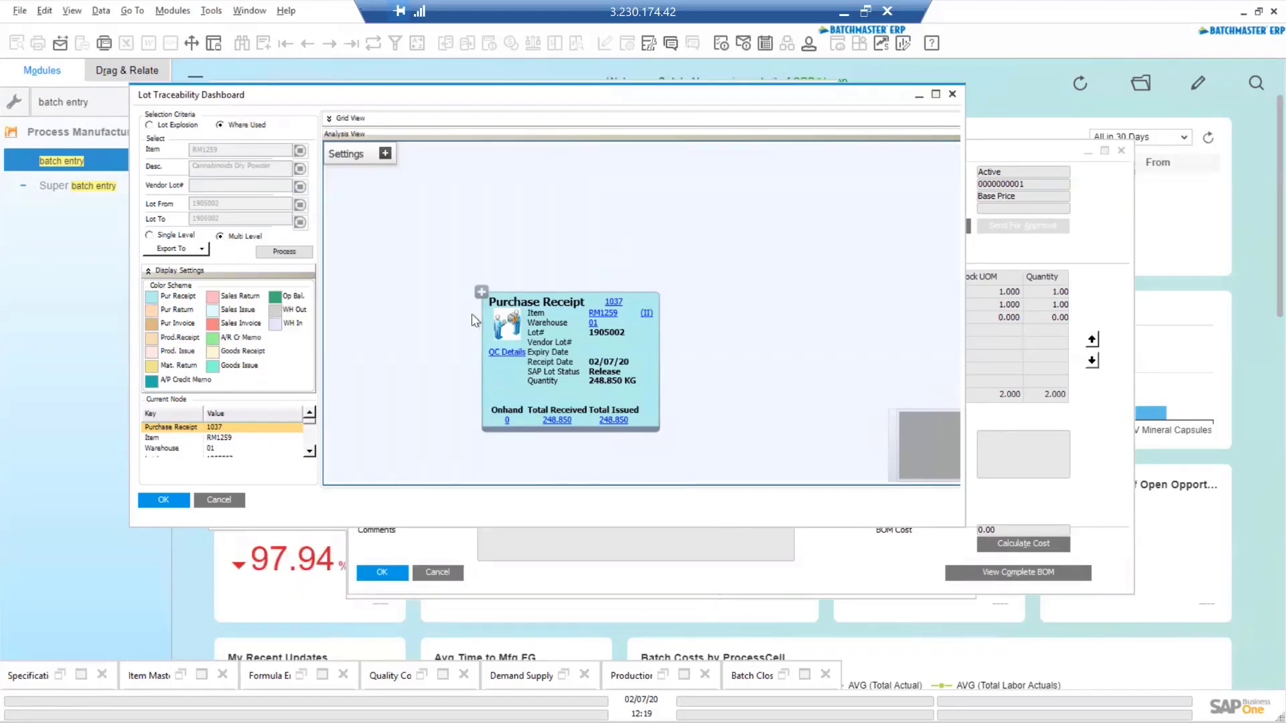
pyautogui.click(481, 293)
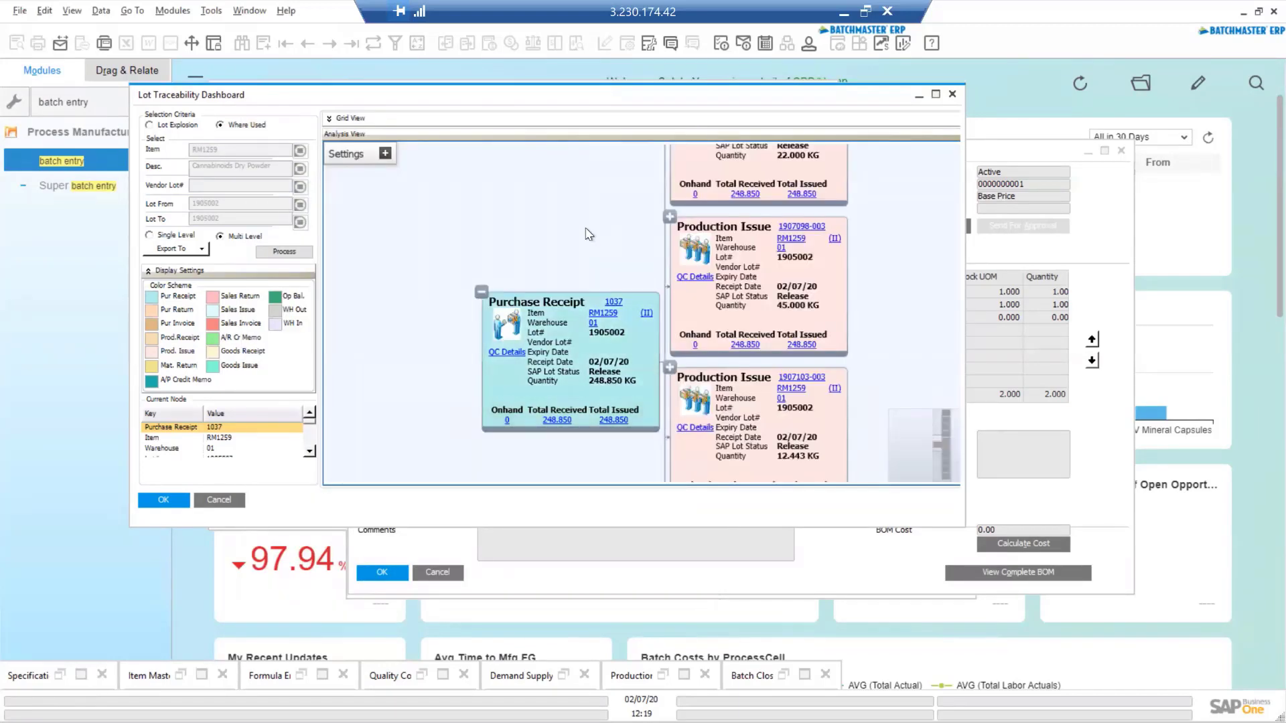
pyautogui.moveTo(586, 229); pyautogui.dragTo(484, 238)
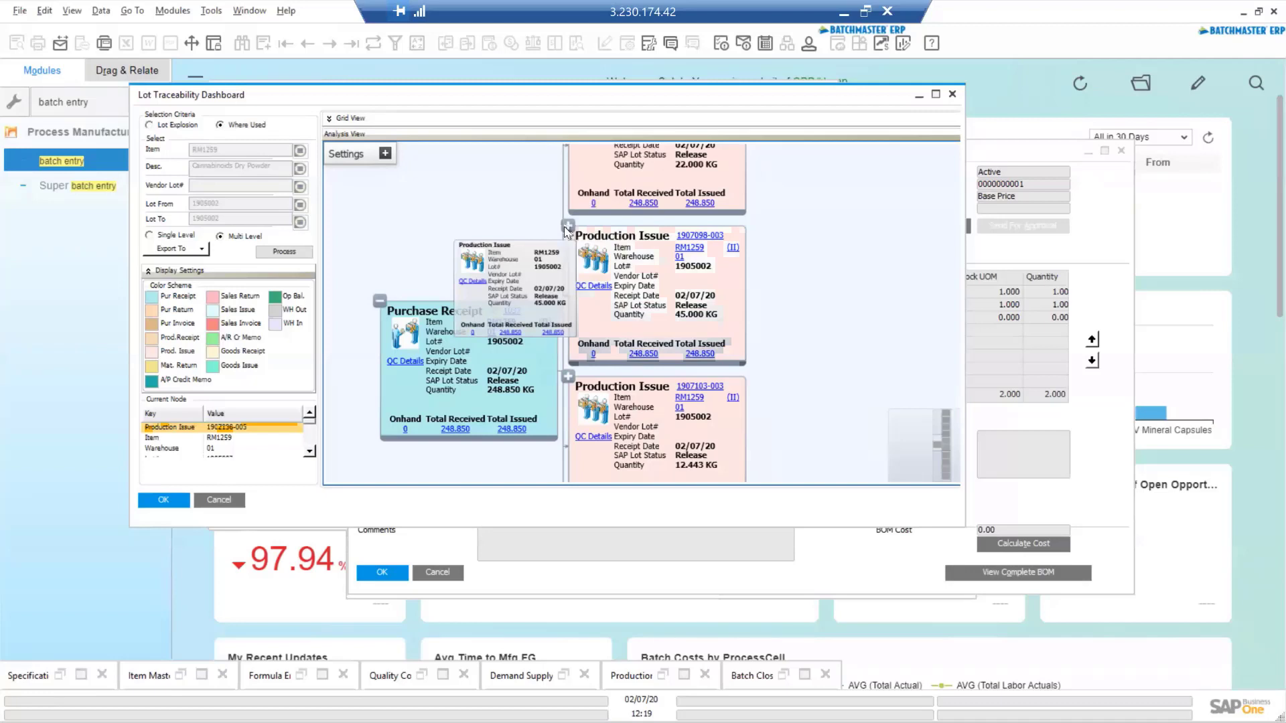
pyautogui.click(567, 227)
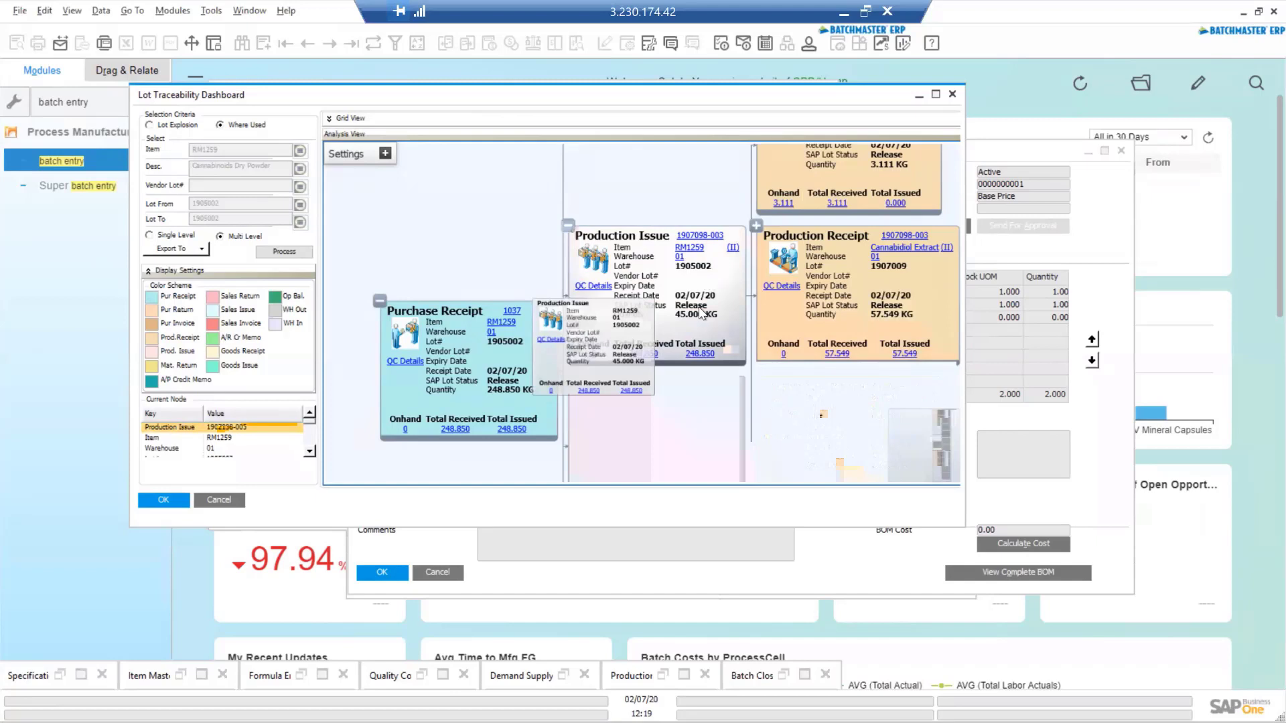
pyautogui.click(758, 225)
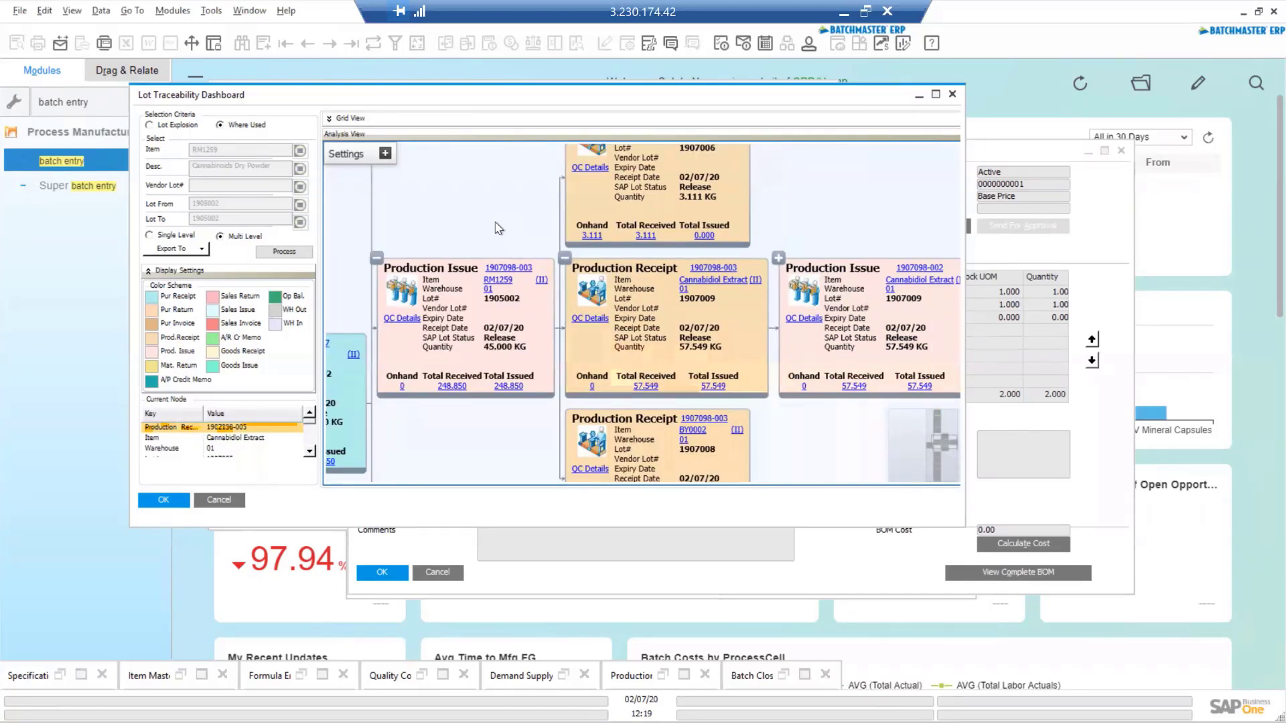
pyautogui.click(777, 260)
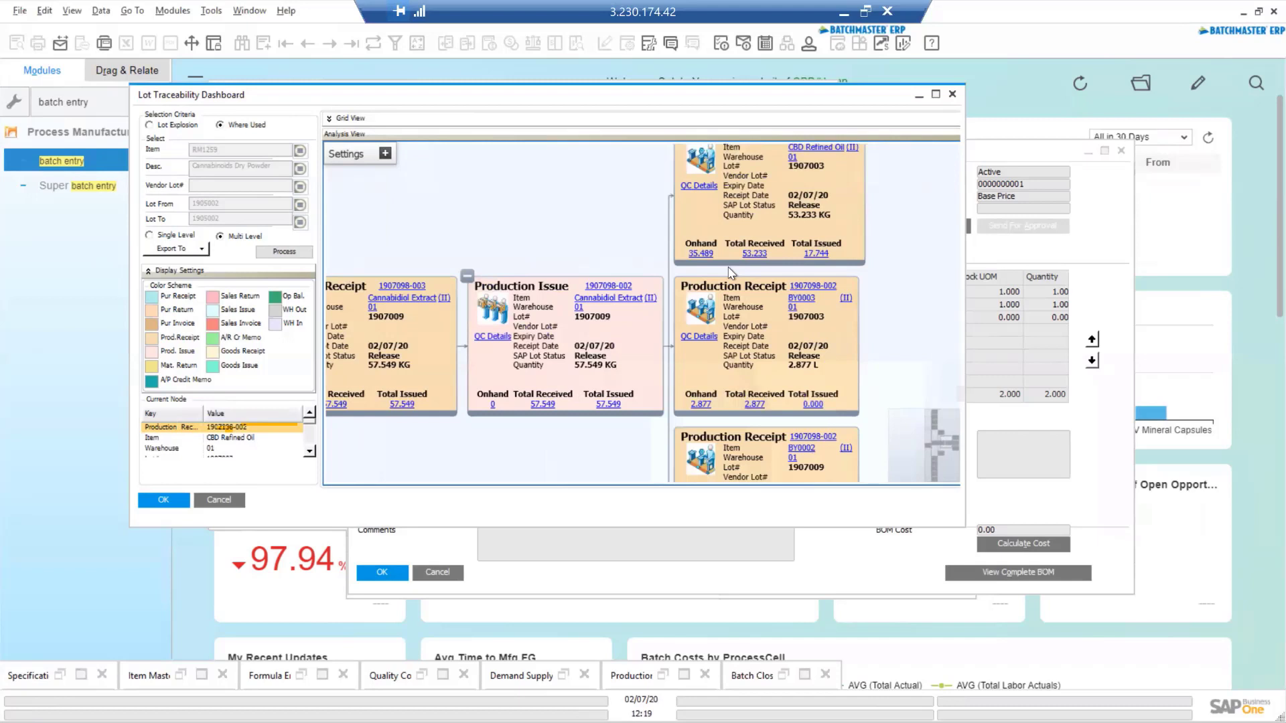
pyautogui.scroll(3, 901, 236)
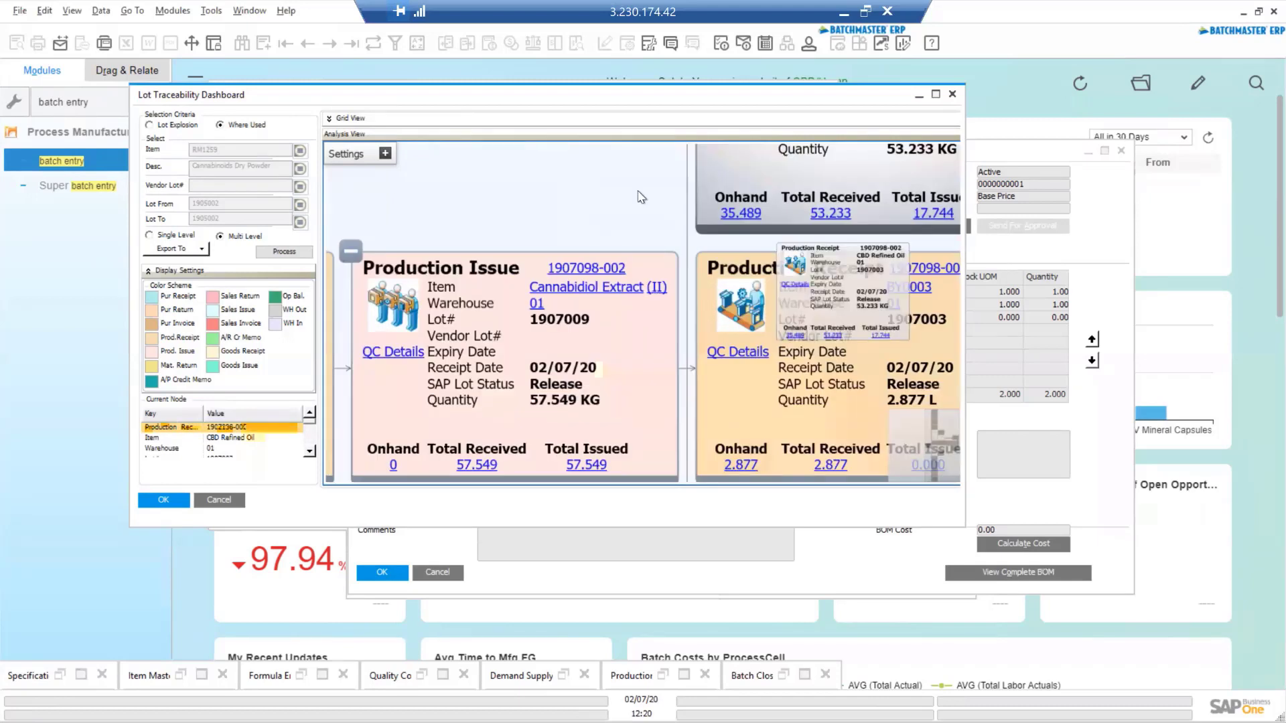
pyautogui.scroll(-1, 496, 221)
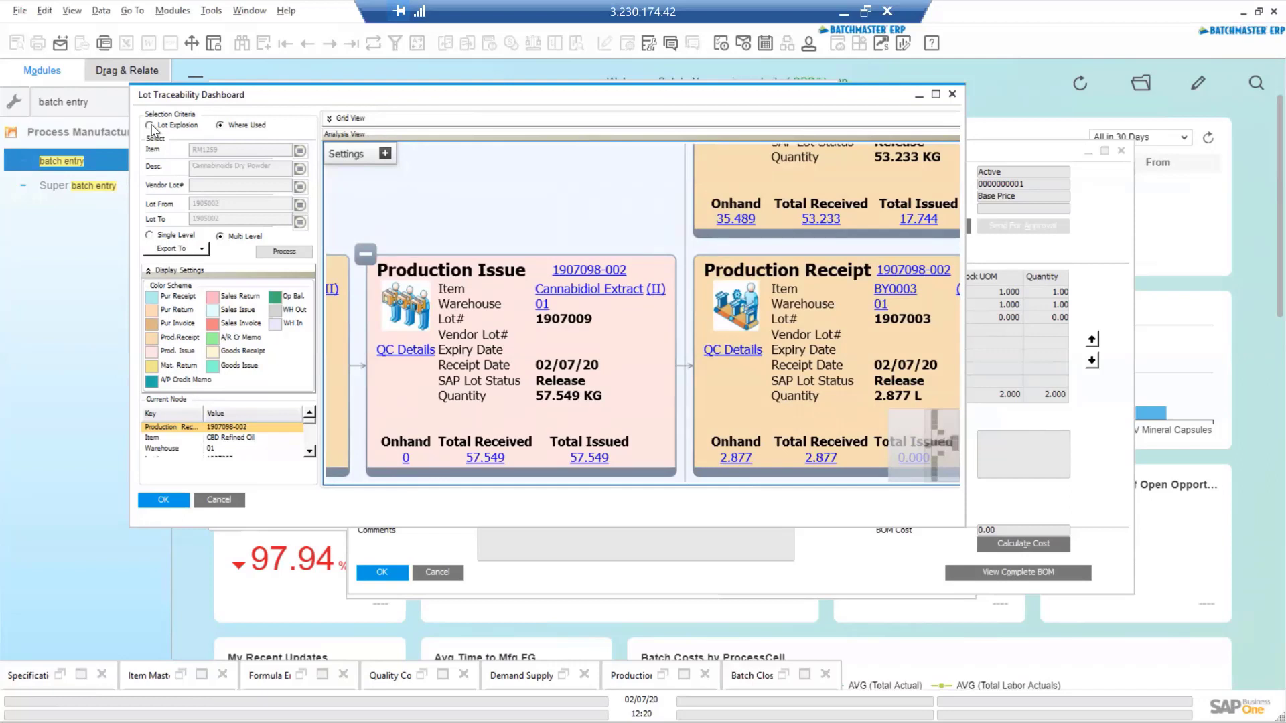
# Minimize the Lot Traceability Dashboard, open the Purchase Analysis interactive report and switch to it in Excel
pyautogui.click(919, 95)
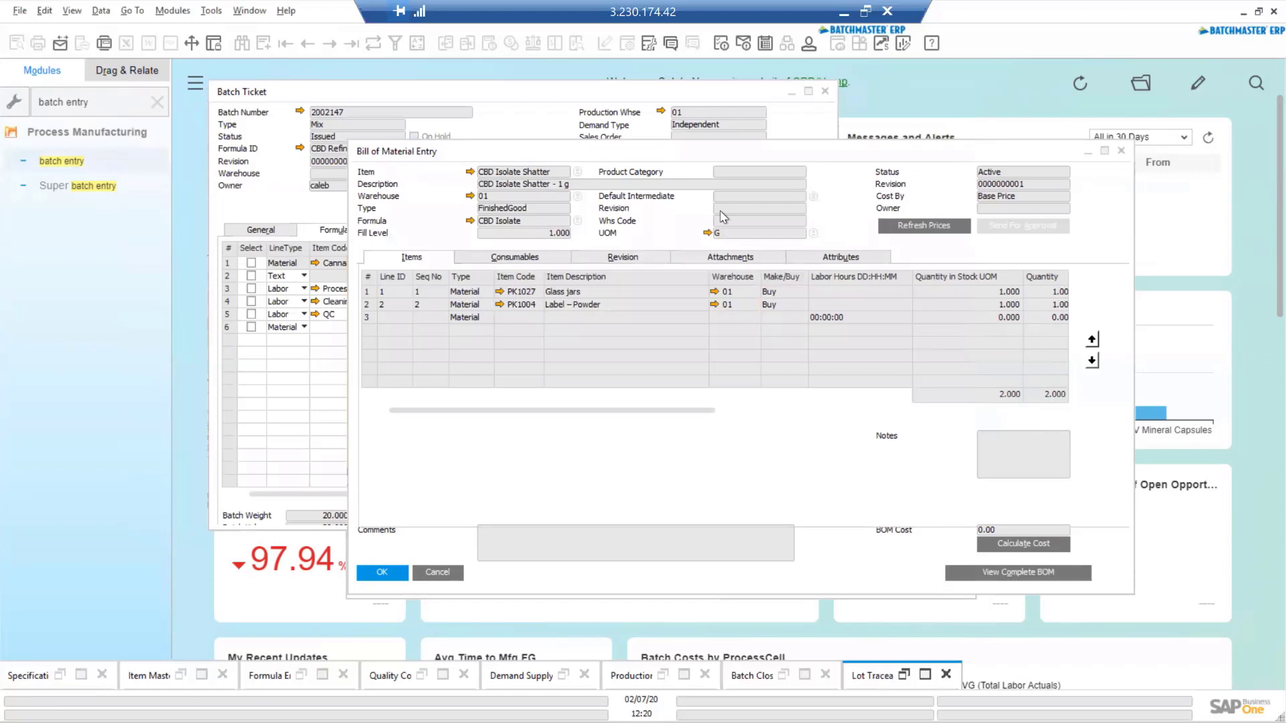
pyautogui.click(174, 11)
pyautogui.moveTo(132, 445)
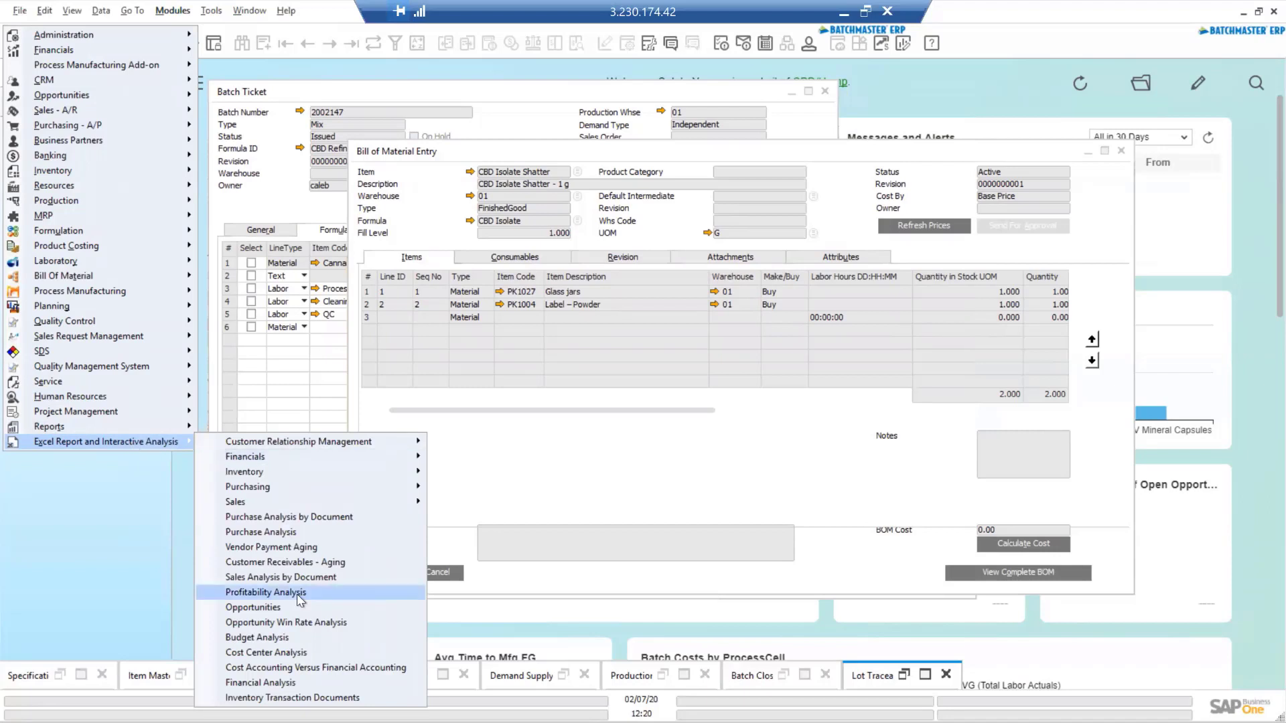
pyautogui.click(300, 527)
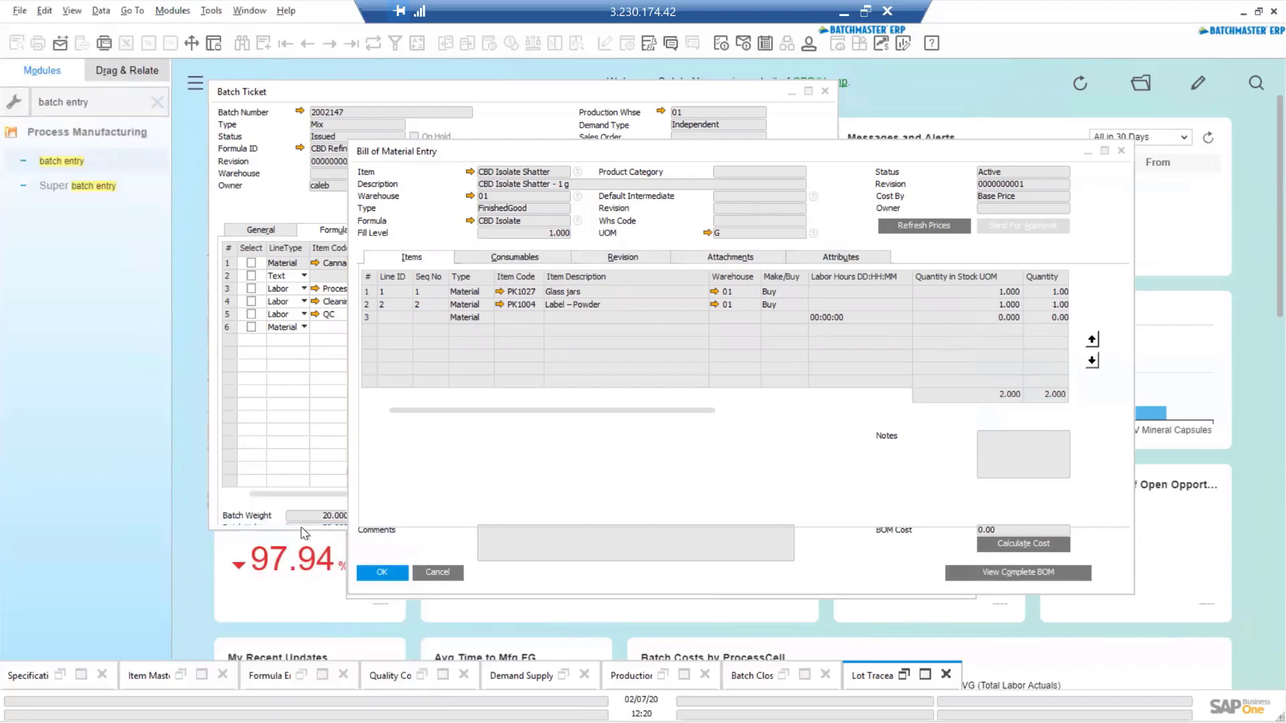
pyautogui.hotkey('alt', 'Tab')
pyautogui.hotkey('alt', 'Tab')
pyautogui.hotkey('alt', 'Tab')
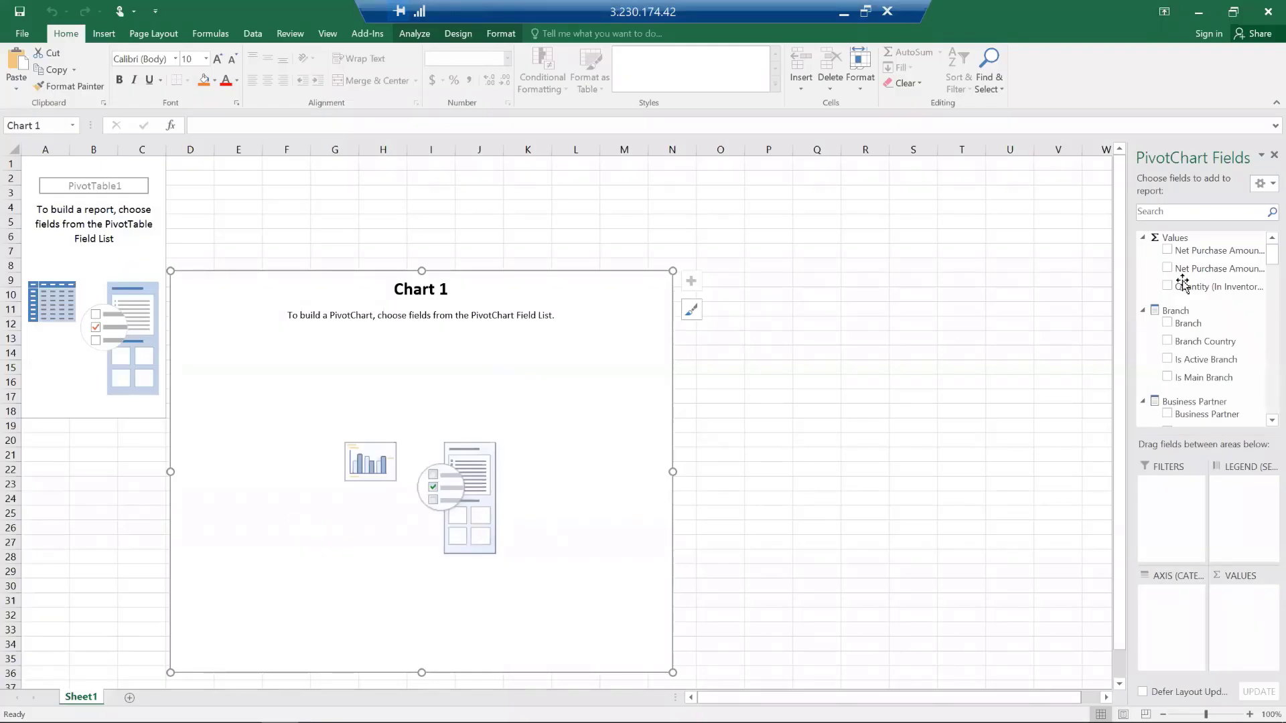
# Chart Net Purchase Amount (LC) by Business Partner Code and Document Month, review the PivotChart and switch back to BatchMaster ERP
pyautogui.click(1167, 249)
pyautogui.click(1168, 413)
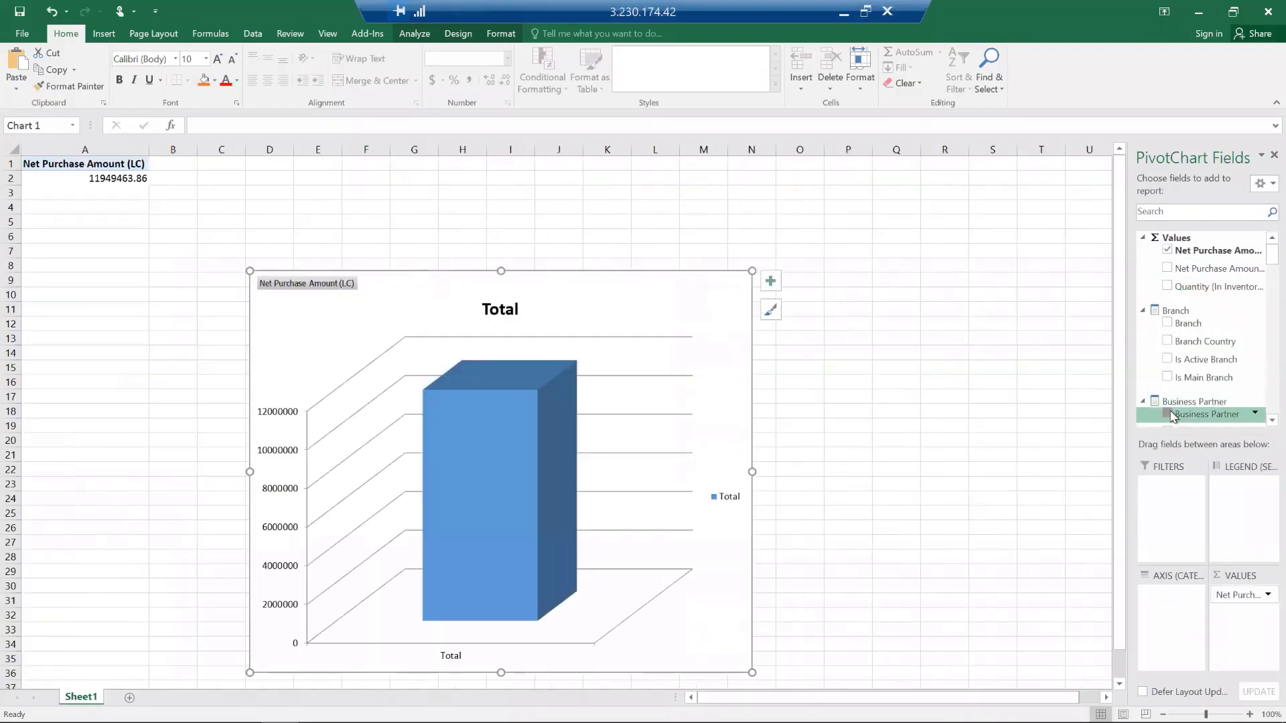
pyautogui.scroll(-3, 1259, 375)
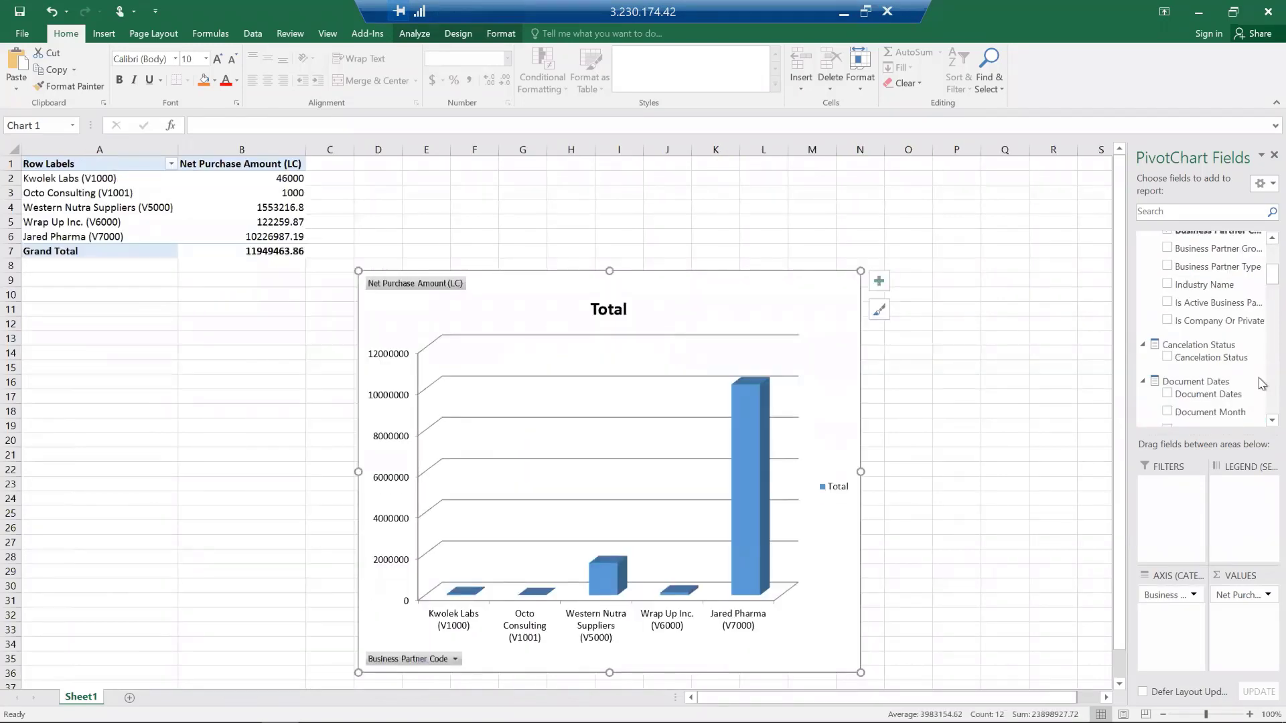
pyautogui.click(1167, 412)
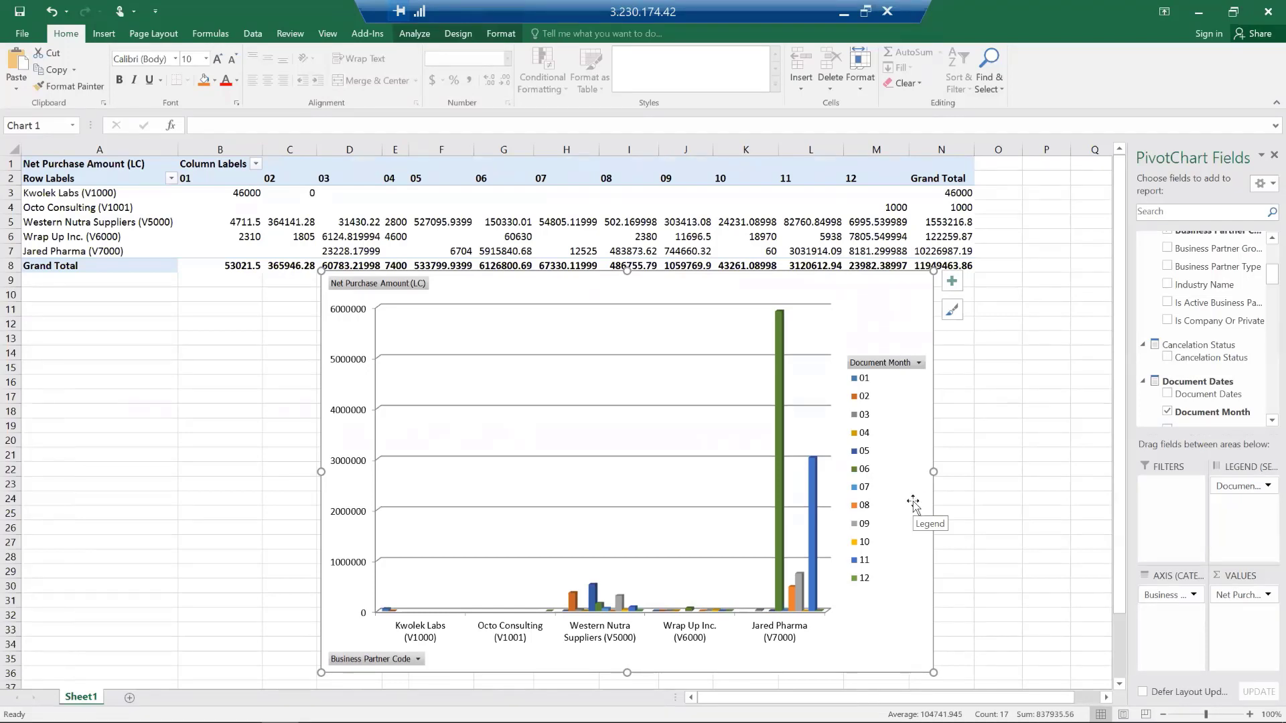
pyautogui.hotkey('alt', 'Tab')
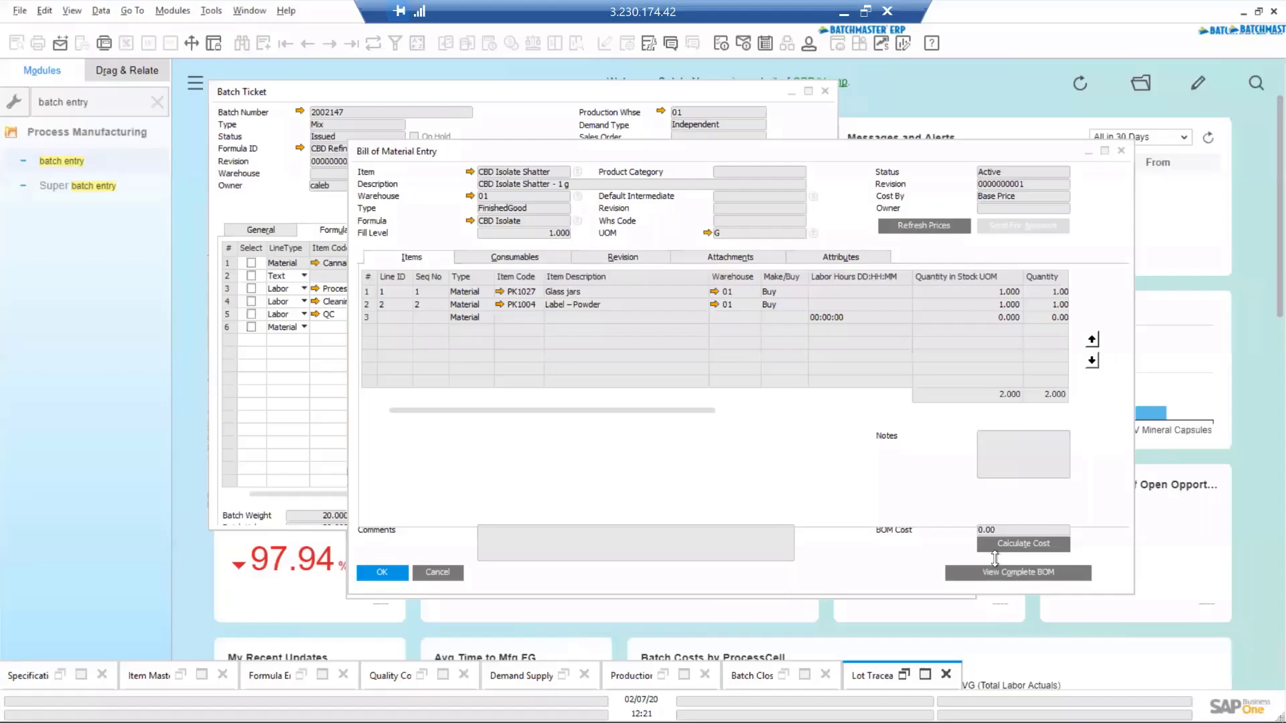